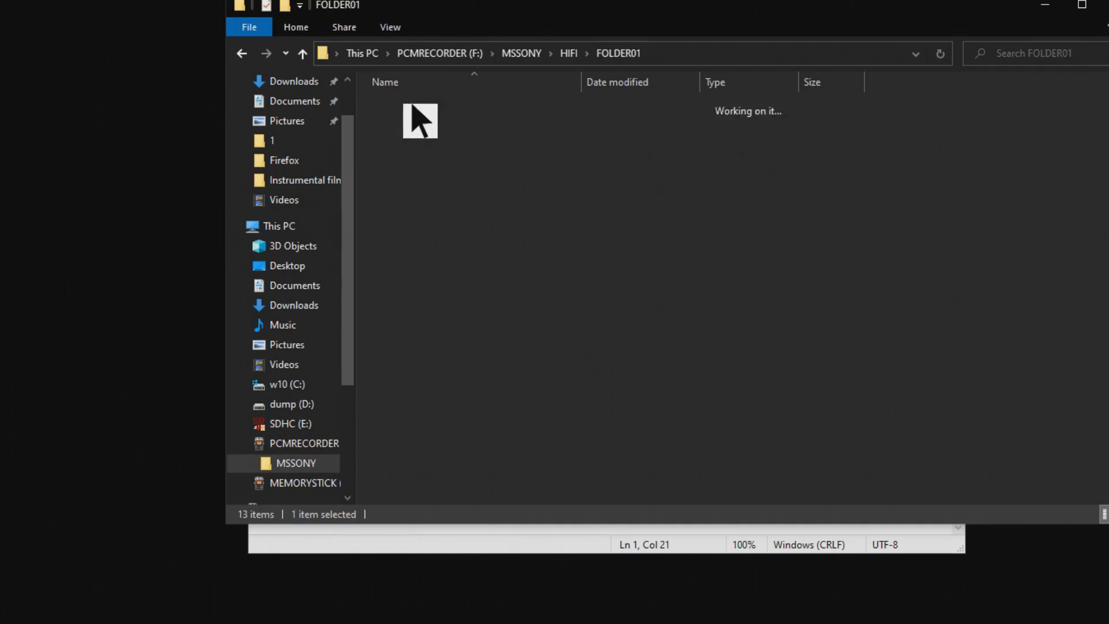
Step: Copy the audio recordings 201101_00, 201101_01 and 201101_02 from the recorder's FOLDER01 into folder 1
{"action": "left_click_drag", "start_coordinate": [411, 105], "coordinate": [415, 137]}
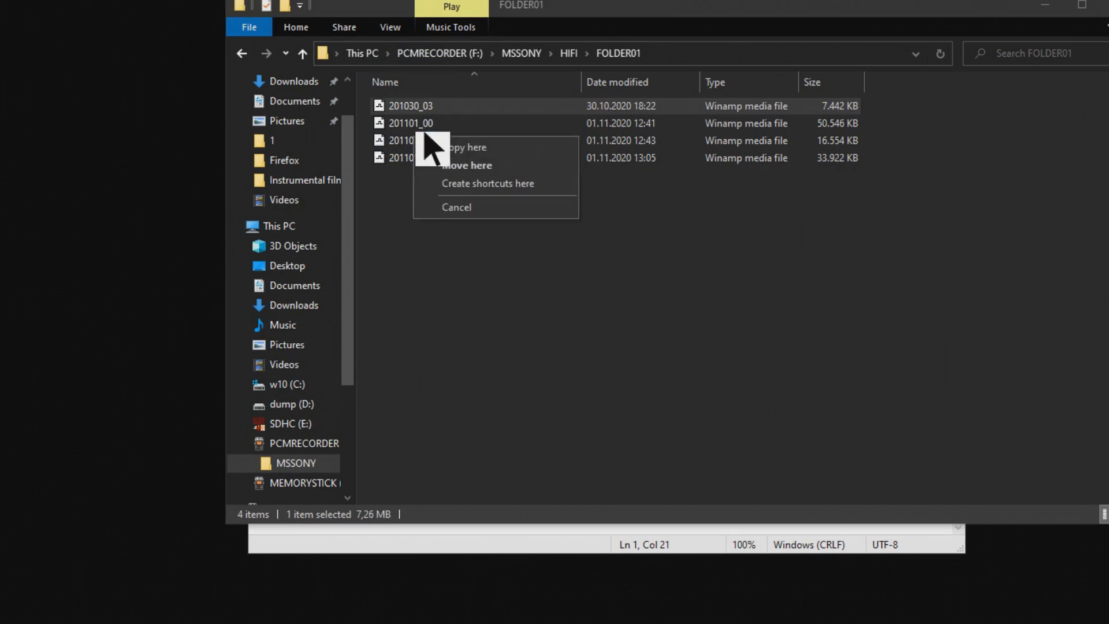
{"action": "left_click", "coordinate": [528, 304]}
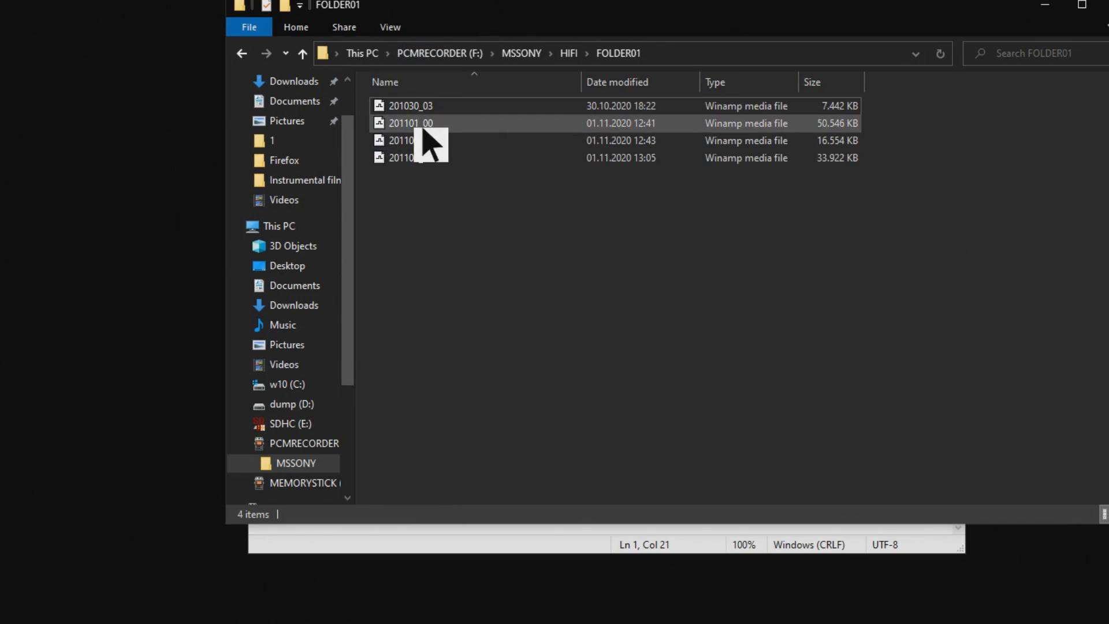
{"action": "left_click", "coordinate": [430, 144]}
{"action": "left_click", "coordinate": [430, 157], "text": "shift"}
{"action": "left_click_drag", "start_coordinate": [430, 157], "coordinate": [271, 166]}
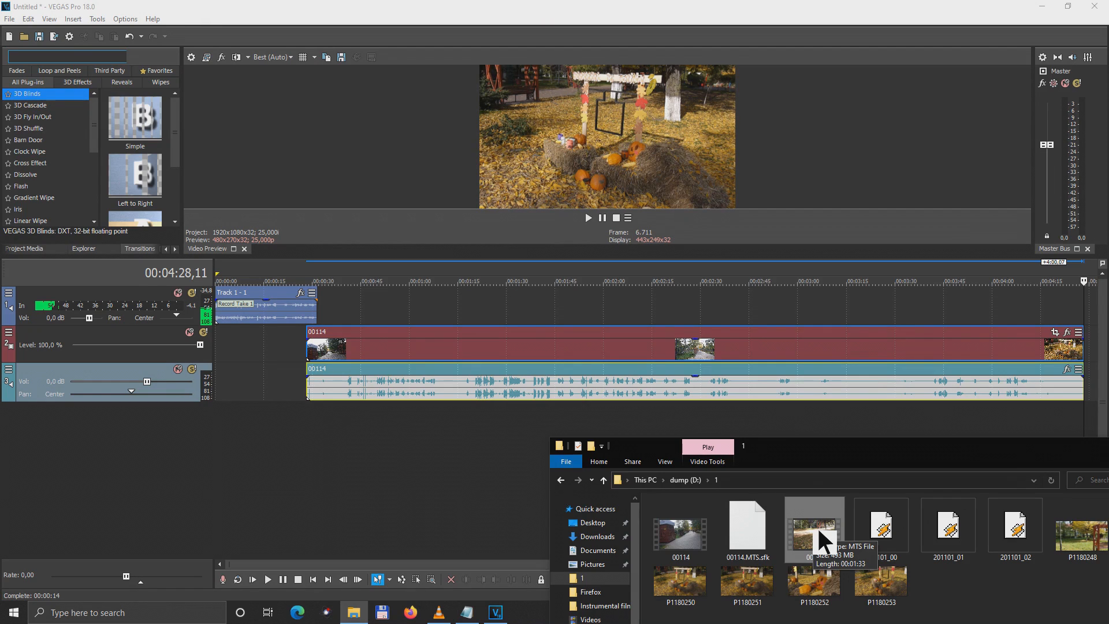
Step: Add the video clip 00115 from folder 1 to the timeline directly after clip 00114
{"action": "left_click_drag", "start_coordinate": [818, 528], "coordinate": [957, 345]}
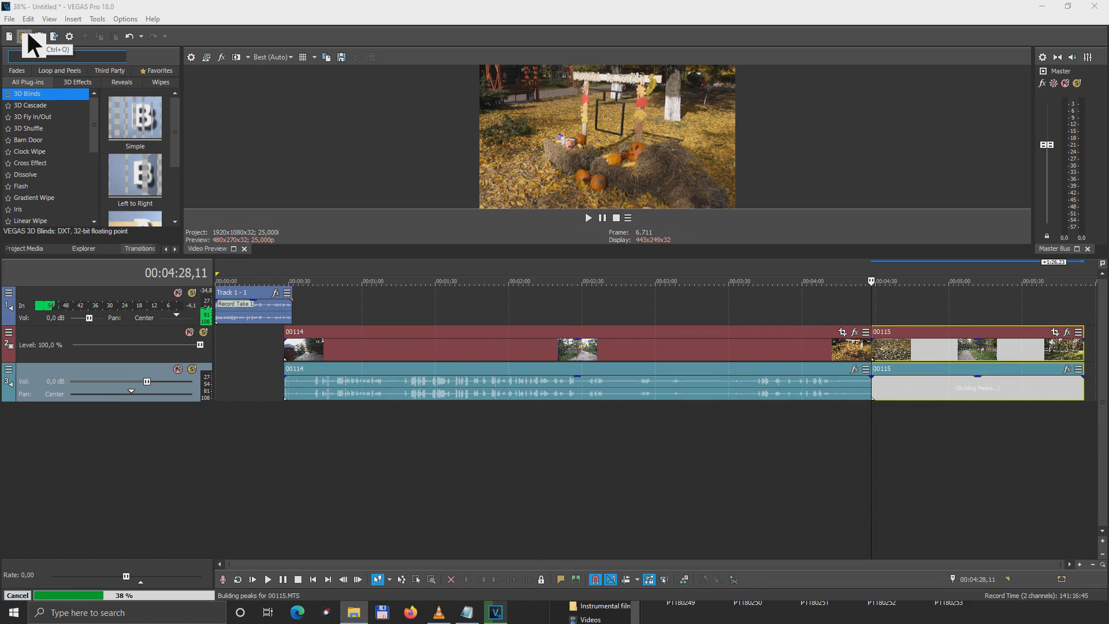
{"action": "left_click", "coordinate": [24, 36]}
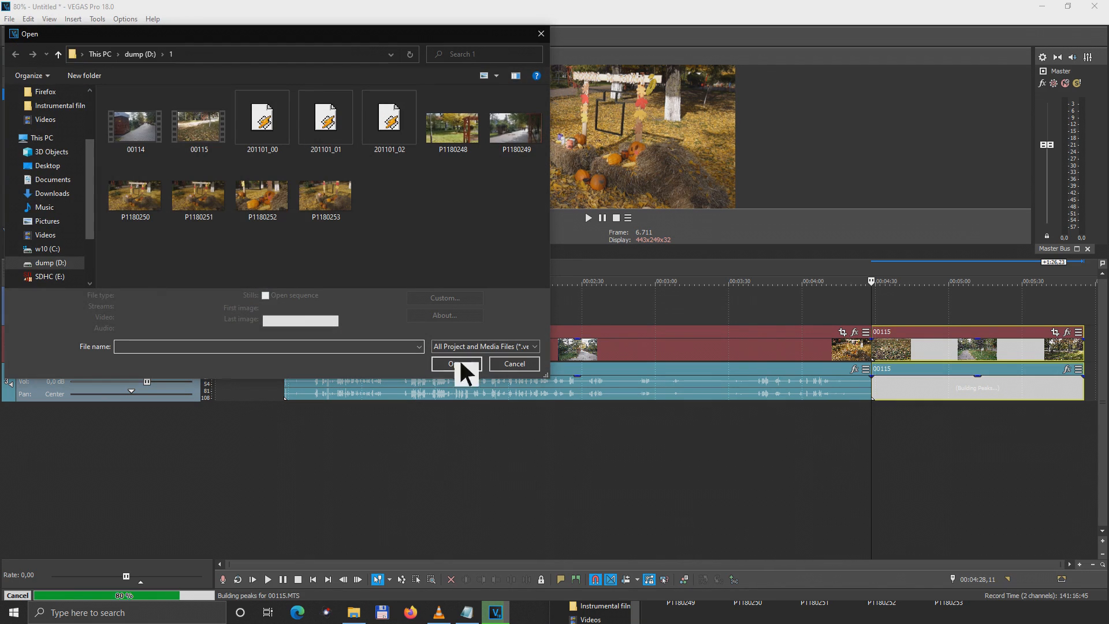
{"action": "left_click", "coordinate": [513, 359]}
Step: Delete the recorded take from the first audio track and shift clips 00114 and 00115 back-to-back to the timeline start
{"action": "left_click", "coordinate": [246, 312]}
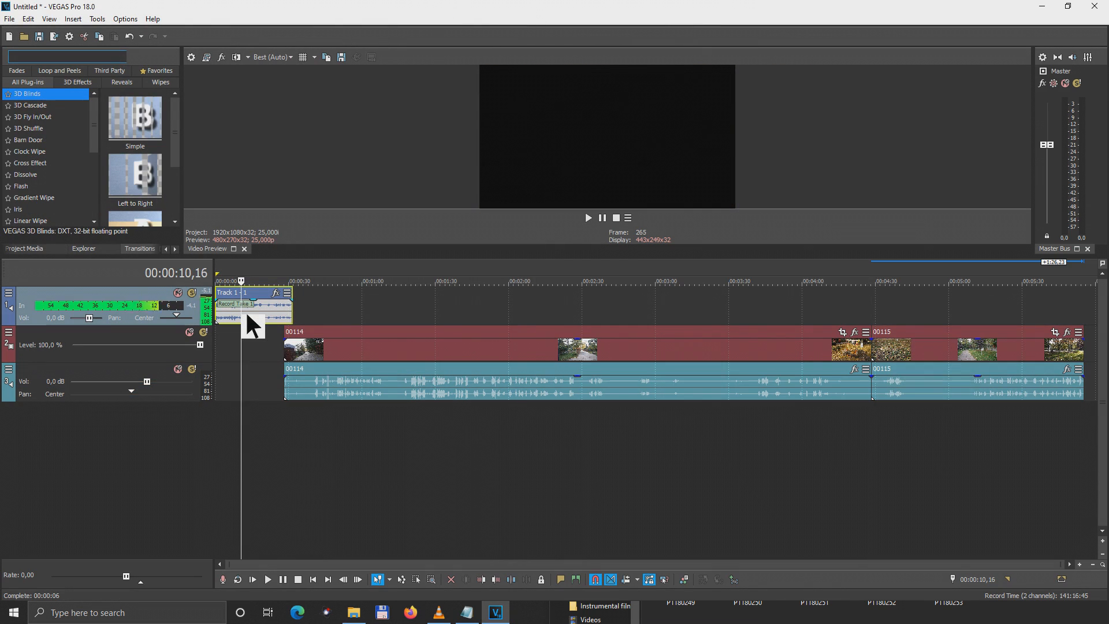
{"action": "key", "text": "Delete"}
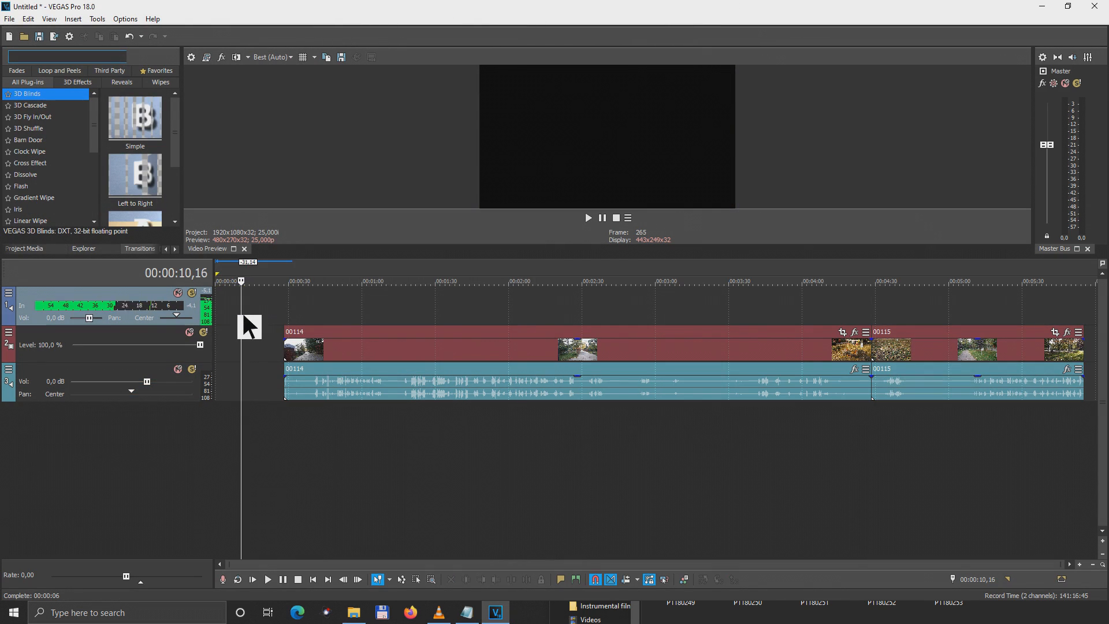
{"action": "left_click_drag", "start_coordinate": [381, 367], "coordinate": [277, 341]}
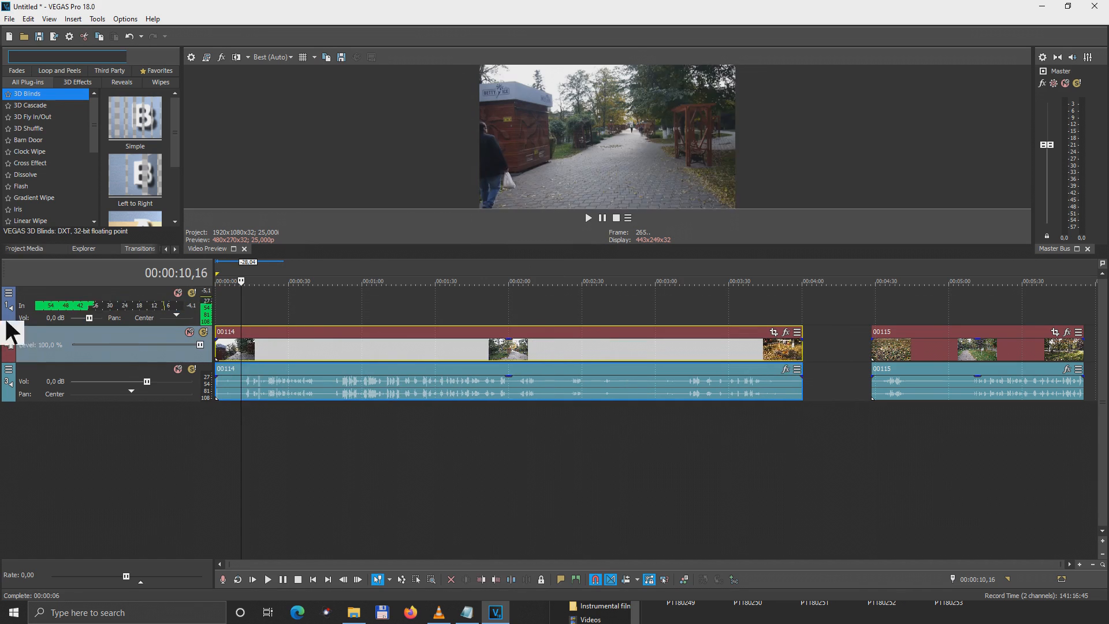
Step: Insert a new empty video track above the existing video track
{"action": "left_click", "coordinate": [74, 17]}
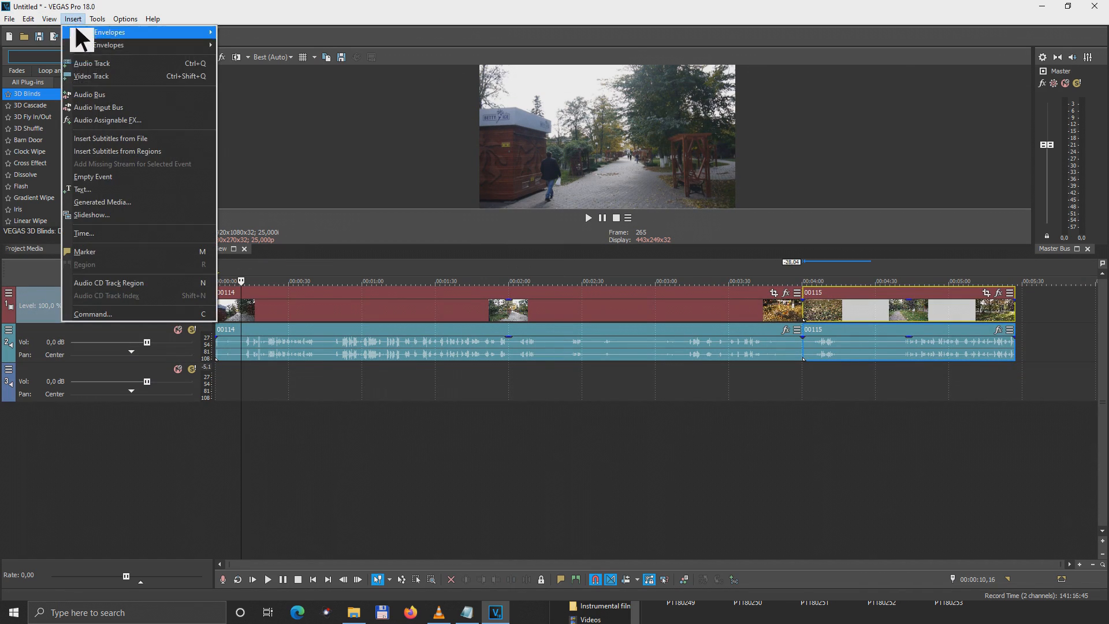
{"action": "left_click", "coordinate": [90, 75]}
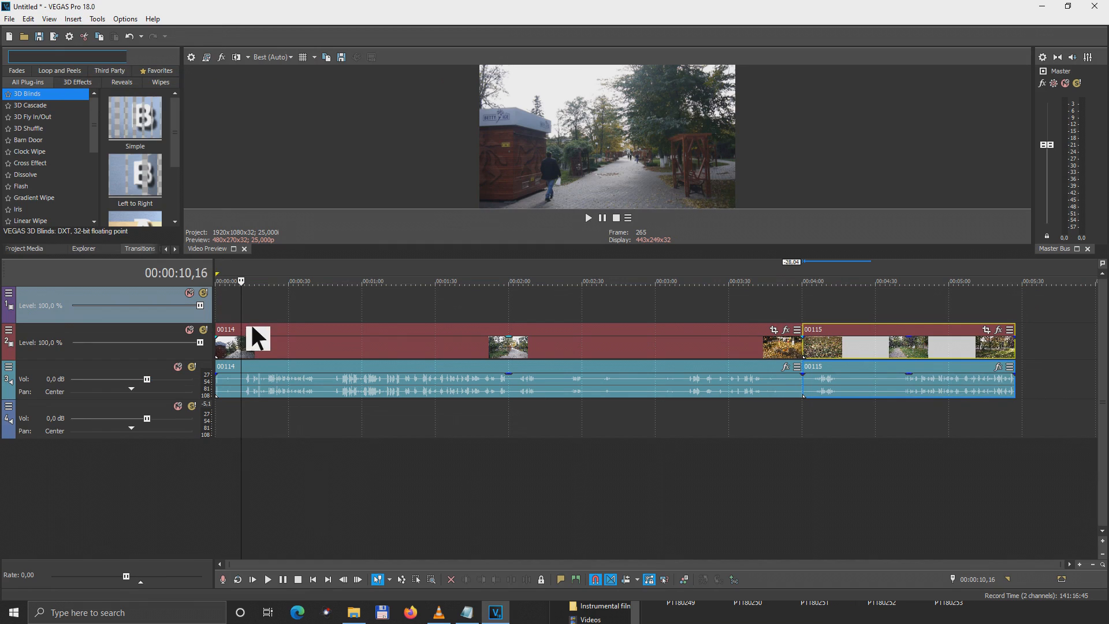
{"action": "left_click", "coordinate": [250, 302]}
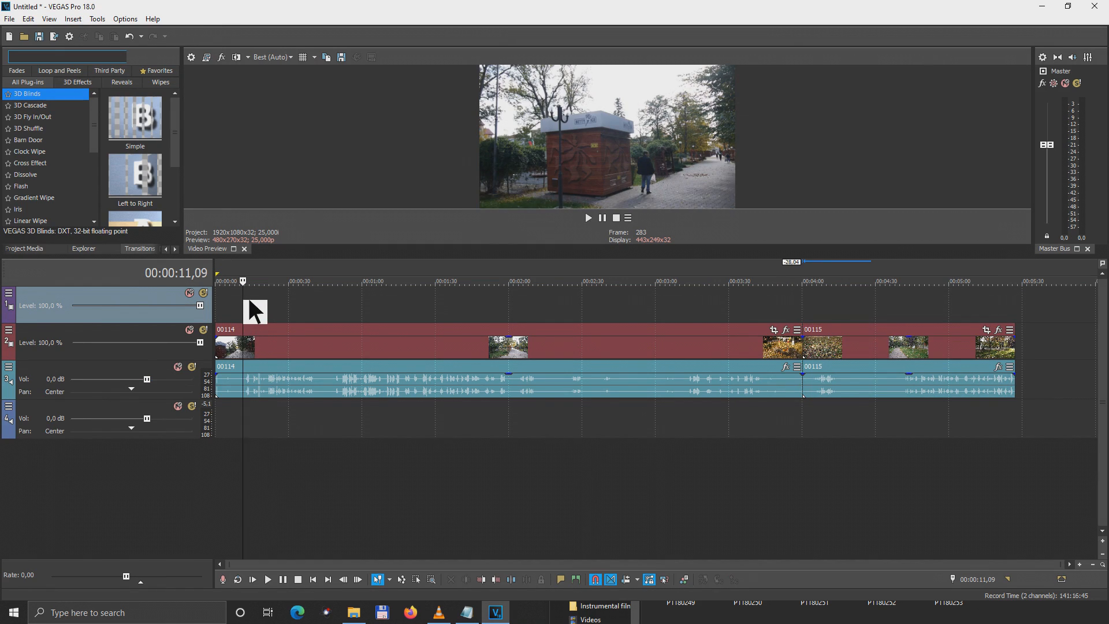
Step: Place the recording 201101_00 from folder 1 on the empty audio track beneath the camera audio, starting at the timeline start
{"action": "left_click", "coordinate": [250, 423]}
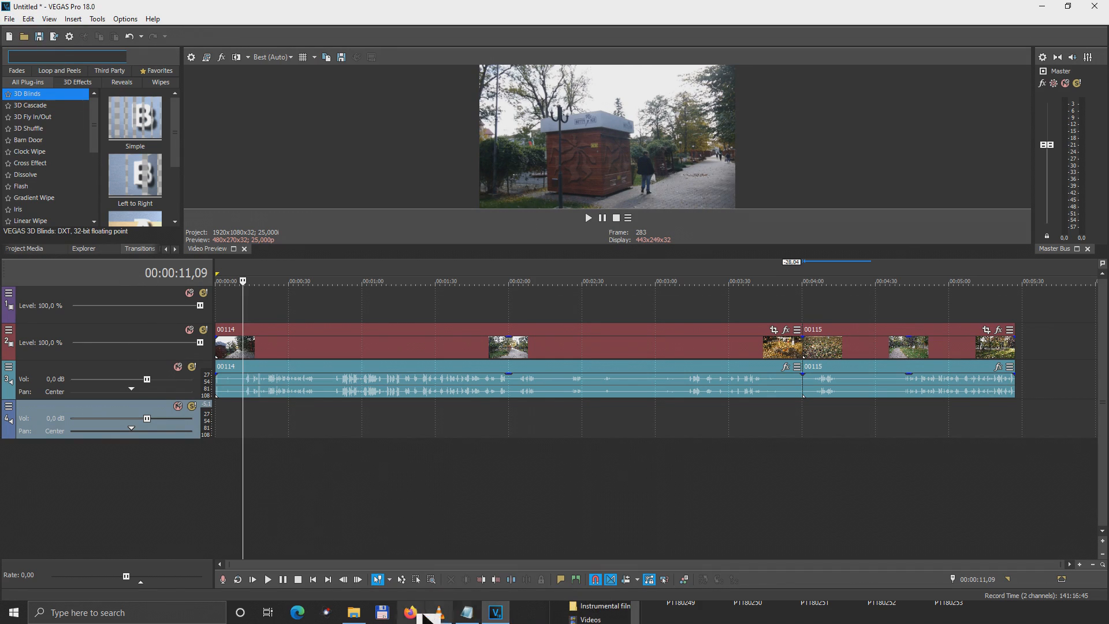
{"action": "left_click", "coordinate": [355, 613]}
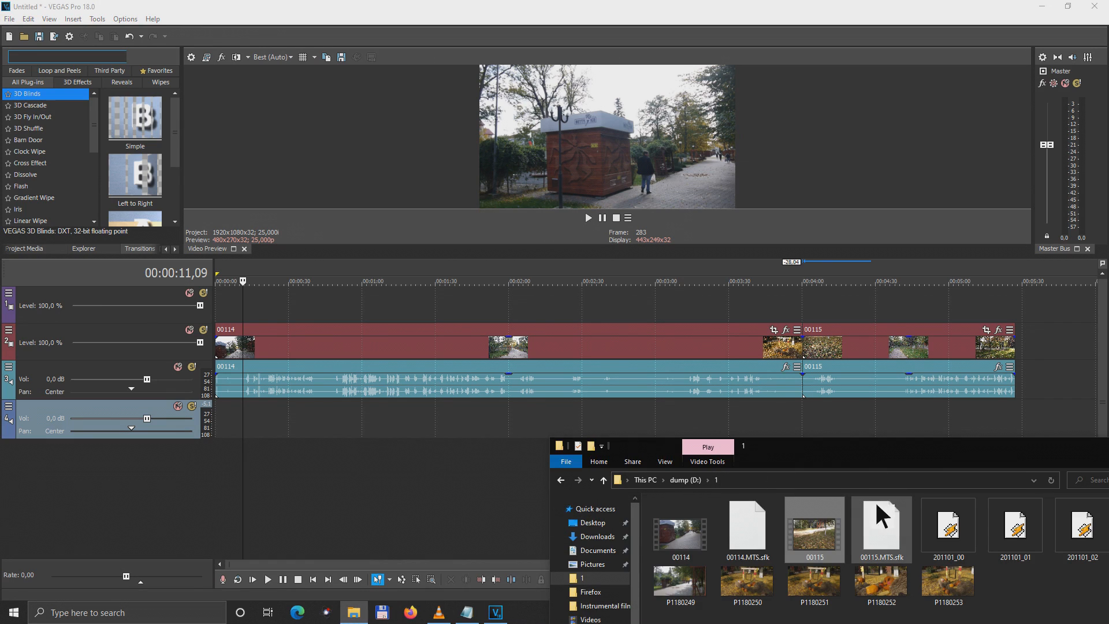
{"action": "left_click_drag", "start_coordinate": [949, 522], "coordinate": [227, 407]}
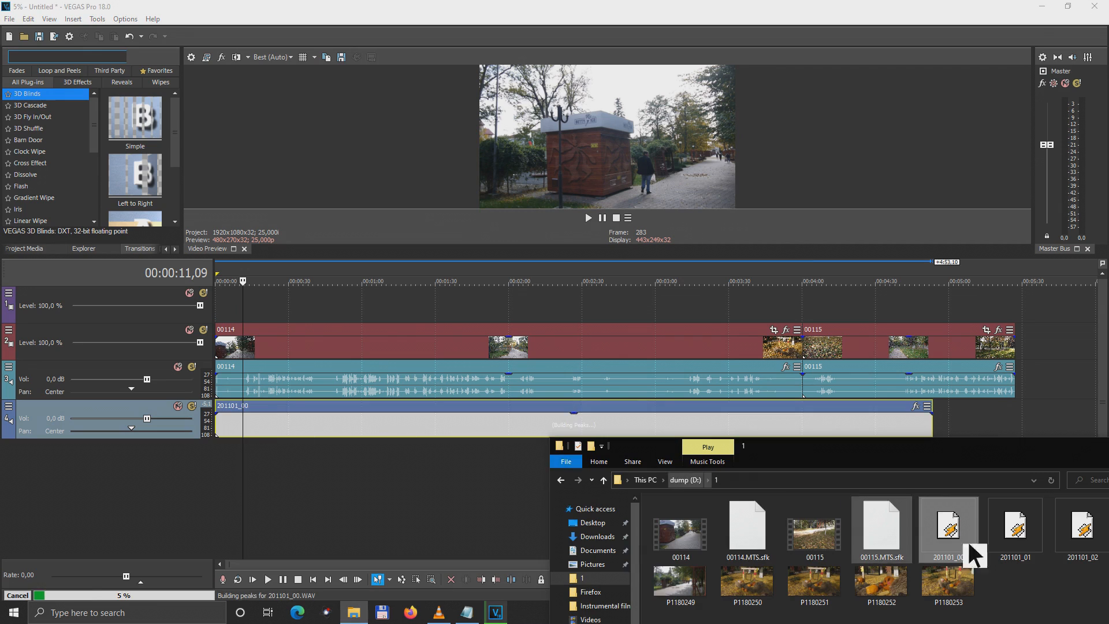
{"action": "left_click_drag", "start_coordinate": [1020, 524], "coordinate": [243, 425]}
Step: Synchronise recording 201101_00 with clip 00114's camera audio by matching their waveform peaks, start it at the timeline start, and play back to check
{"action": "scroll", "coordinate": [222, 426], "scroll_direction": "up", "scroll_amount": 5}
{"action": "left_click", "coordinate": [225, 423]}
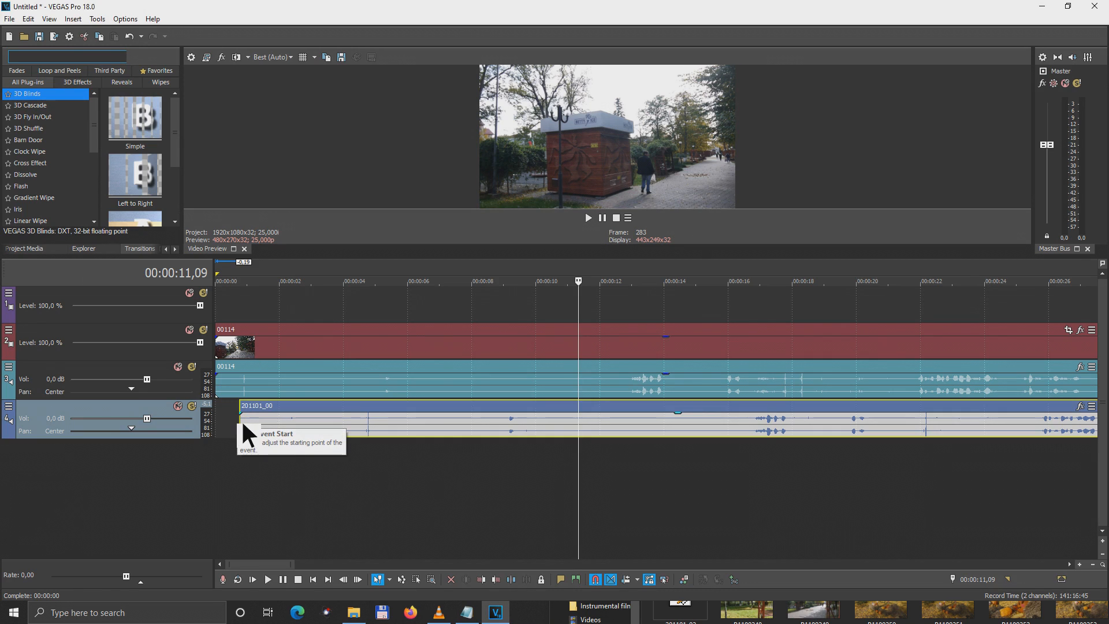
{"action": "left_click_drag", "start_coordinate": [248, 425], "coordinate": [346, 435]}
{"action": "left_click_drag", "start_coordinate": [439, 409], "coordinate": [313, 404]}
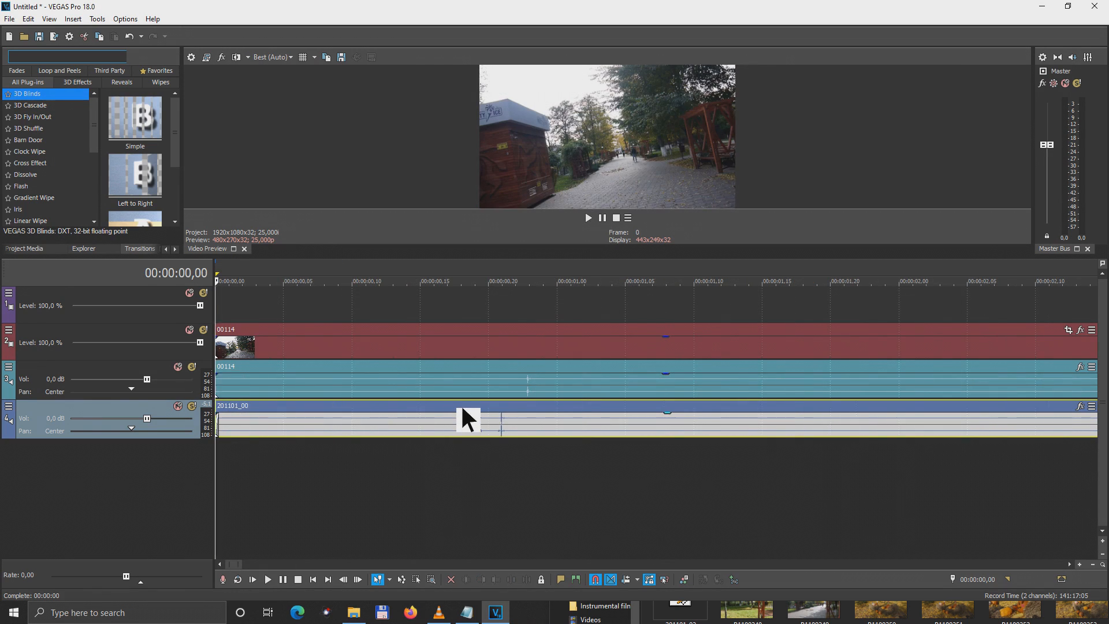
{"action": "left_click_drag", "start_coordinate": [461, 406], "coordinate": [487, 409]}
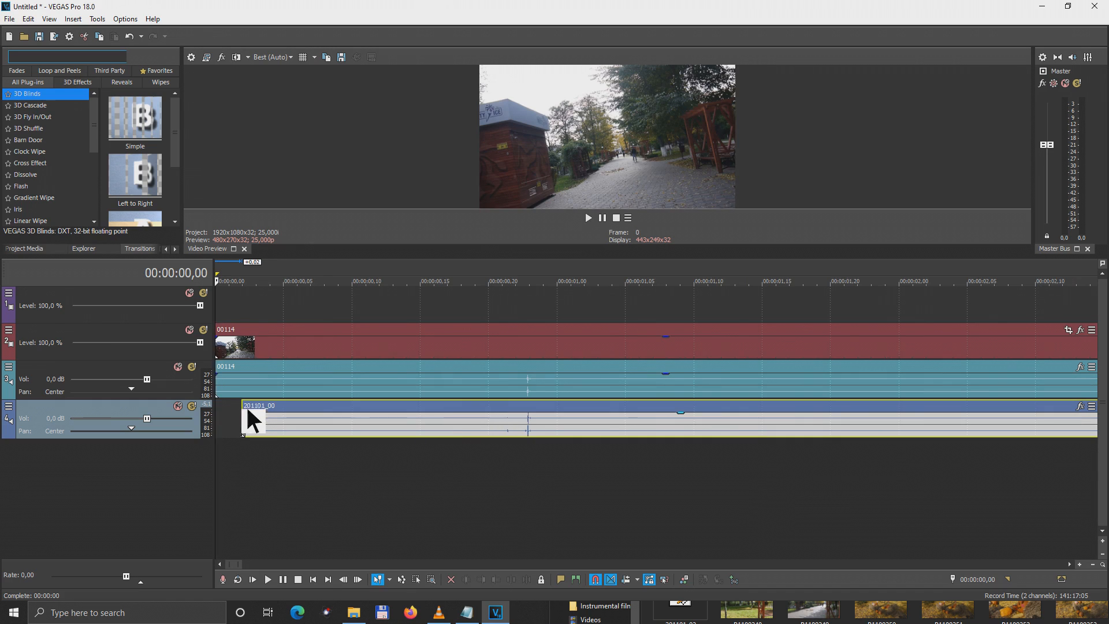
{"action": "left_click_drag", "start_coordinate": [252, 413], "coordinate": [216, 408]}
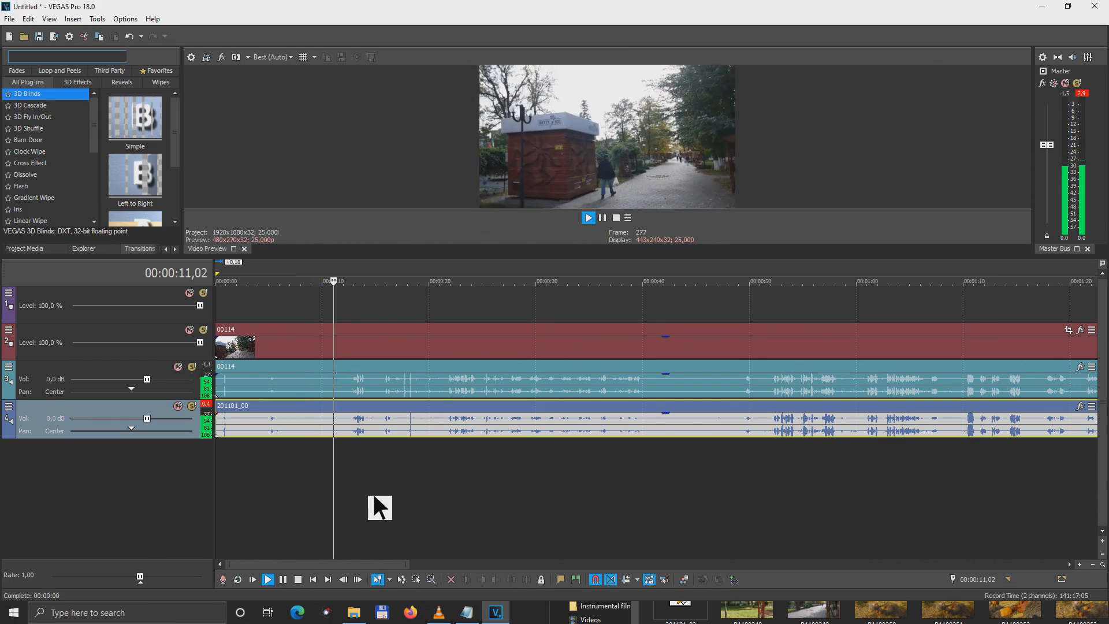
{"action": "key", "text": "space"}
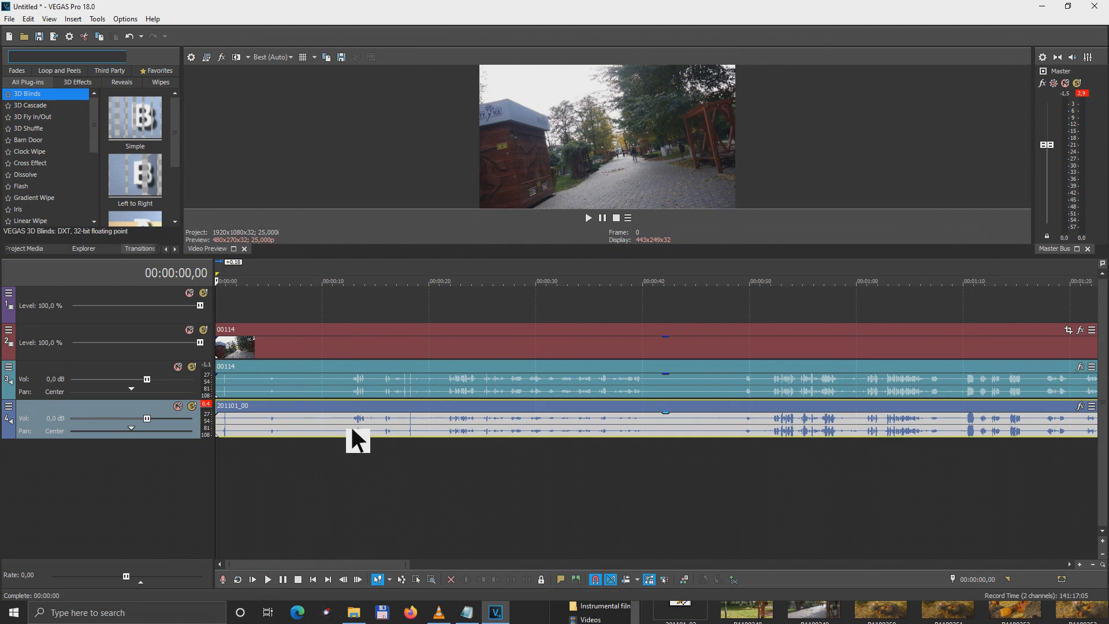
Step: Split clip 00114 and recording 201101_00 at 00:00:11,22 and delete the parts before the cut
{"action": "left_click", "coordinate": [351, 427]}
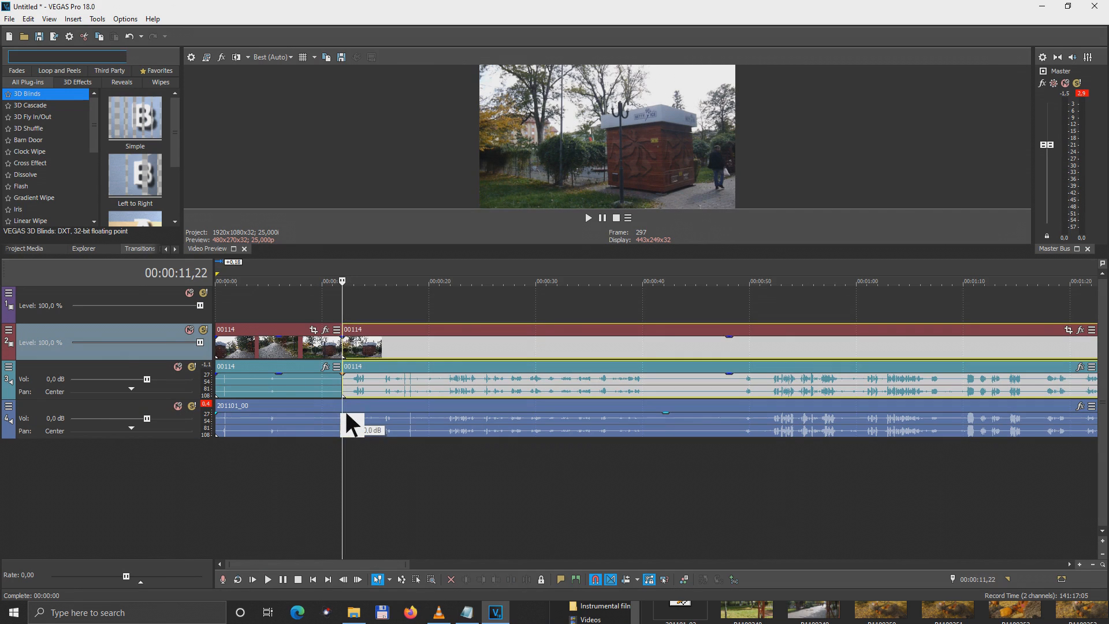
{"action": "right_click", "coordinate": [347, 414]}
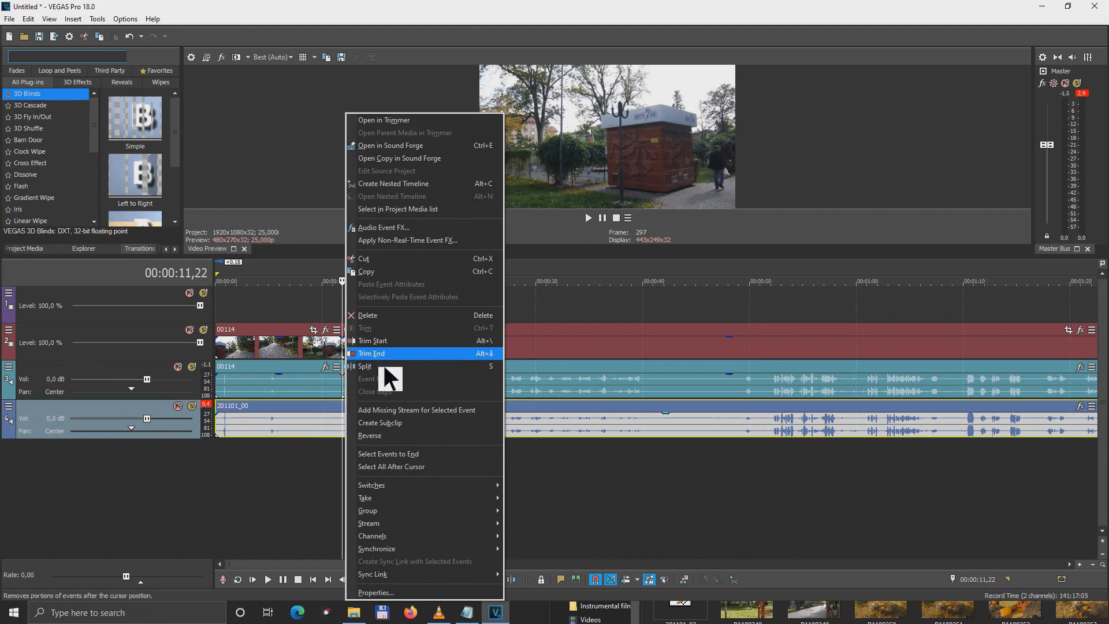
{"action": "left_click", "coordinate": [367, 366]}
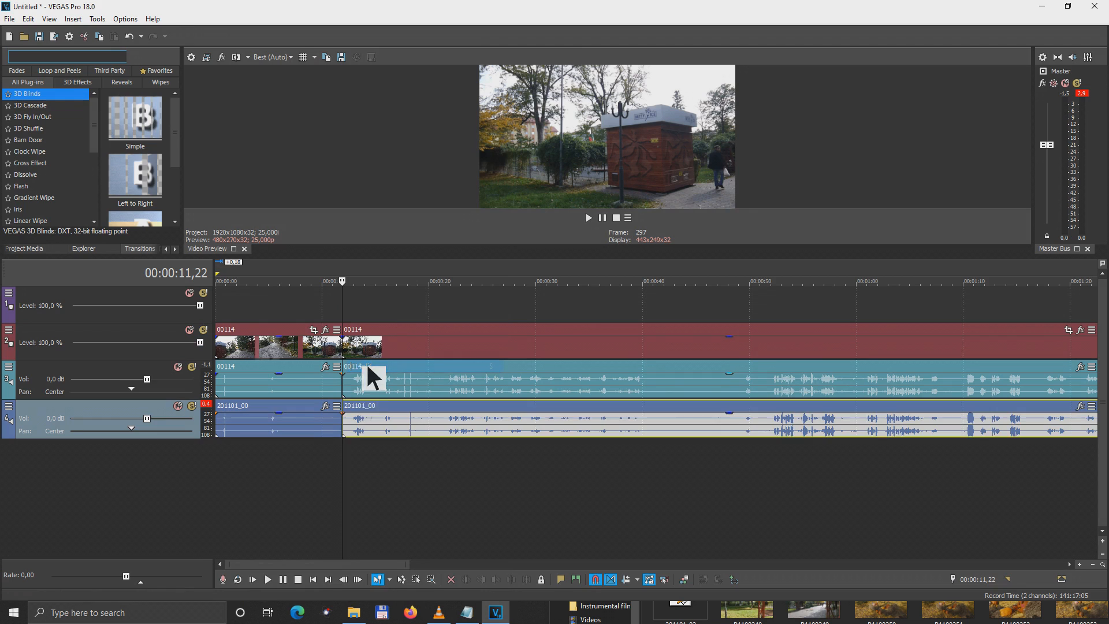
{"action": "left_click", "coordinate": [268, 337]}
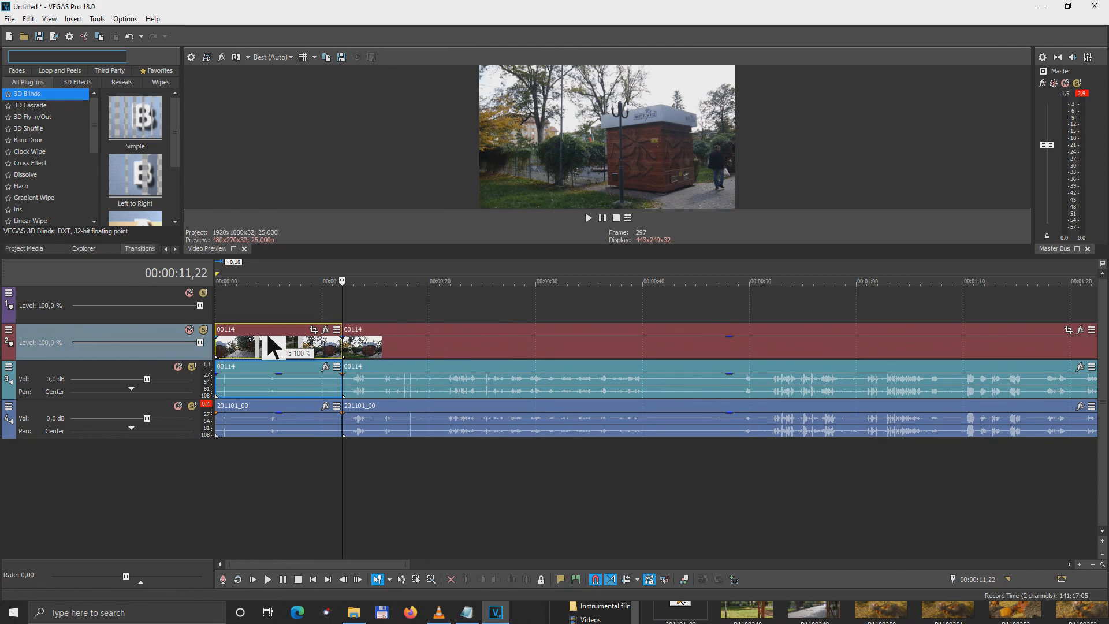
{"action": "key", "text": "Delete"}
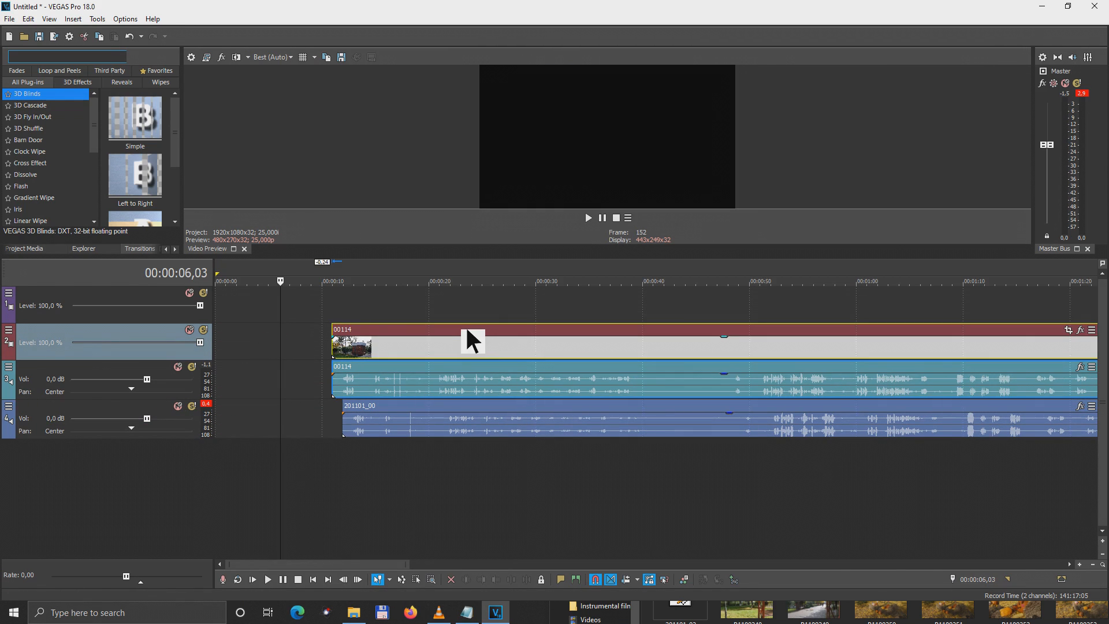
Step: Move the remaining parts of clip 00114 and recording 201101_00 to the timeline start
{"action": "left_click_drag", "start_coordinate": [466, 330], "coordinate": [331, 334]}
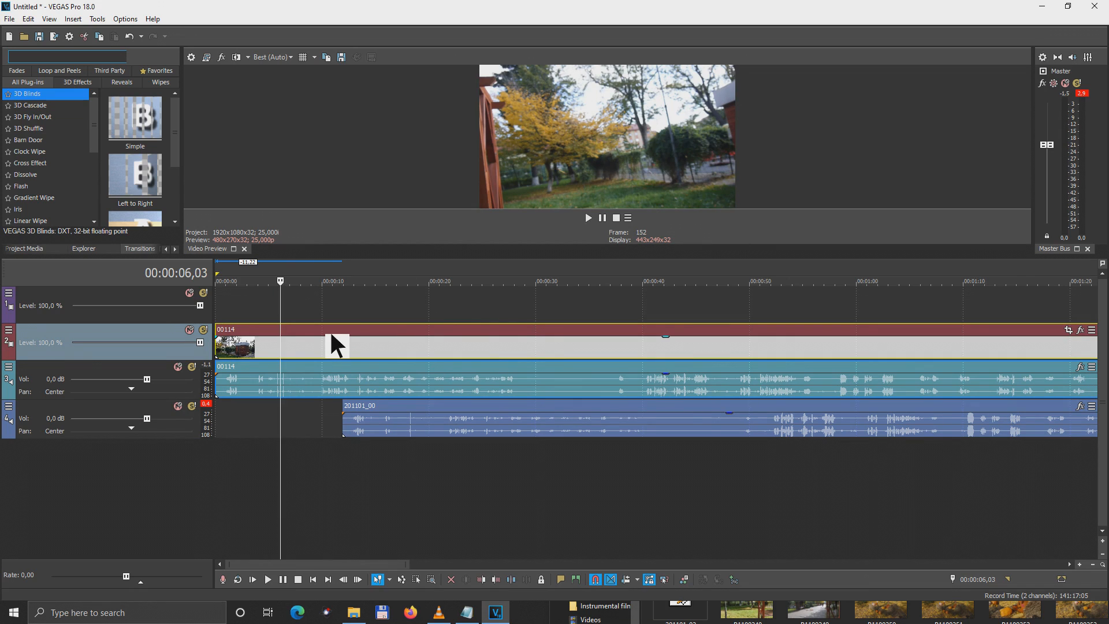
{"action": "left_click", "coordinate": [414, 406]}
{"action": "left_click_drag", "start_coordinate": [413, 405], "coordinate": [258, 412]}
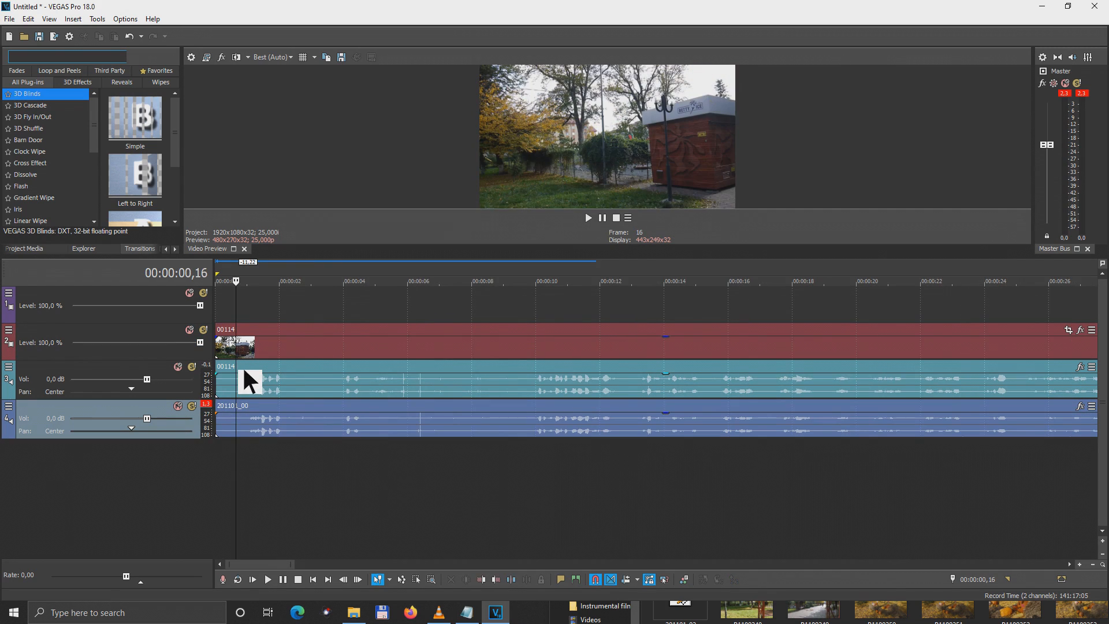
Step: Trim the beginnings of clip 00114 and recording 201101_00 to the same point at 00:00:09,21
{"action": "key", "text": "Home"}
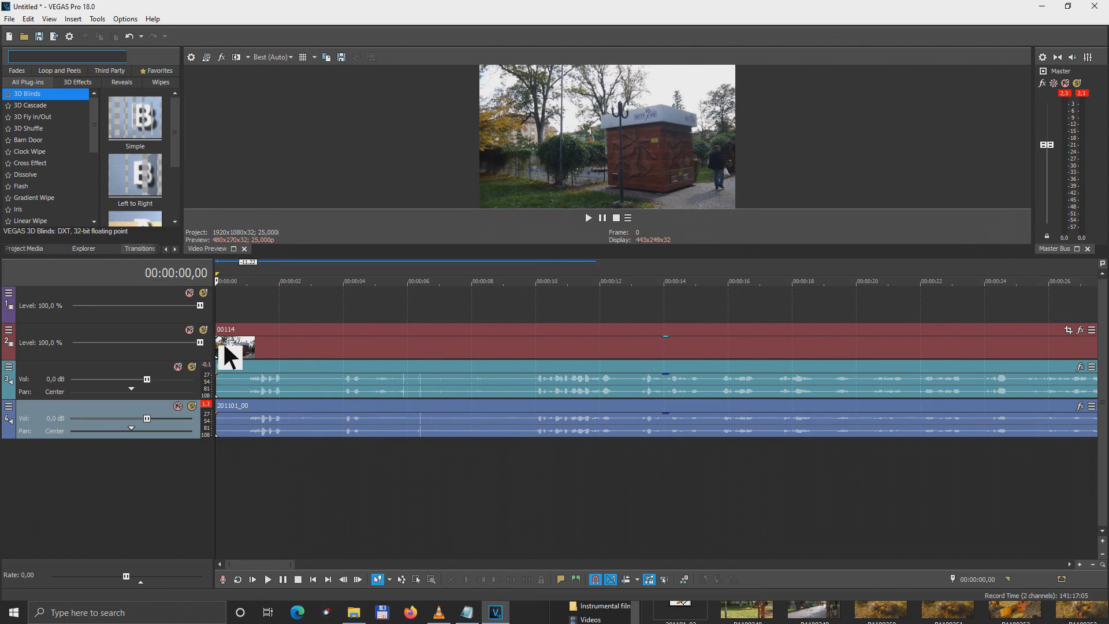
{"action": "mouse_move", "coordinate": [224, 345]}
{"action": "left_mouse_down"}
{"action": "mouse_move", "coordinate": [289, 348]}
{"action": "mouse_move", "coordinate": [211, 350]}
{"action": "mouse_move", "coordinate": [235, 340]}
{"action": "mouse_move", "coordinate": [219, 340]}
{"action": "left_mouse_up"}
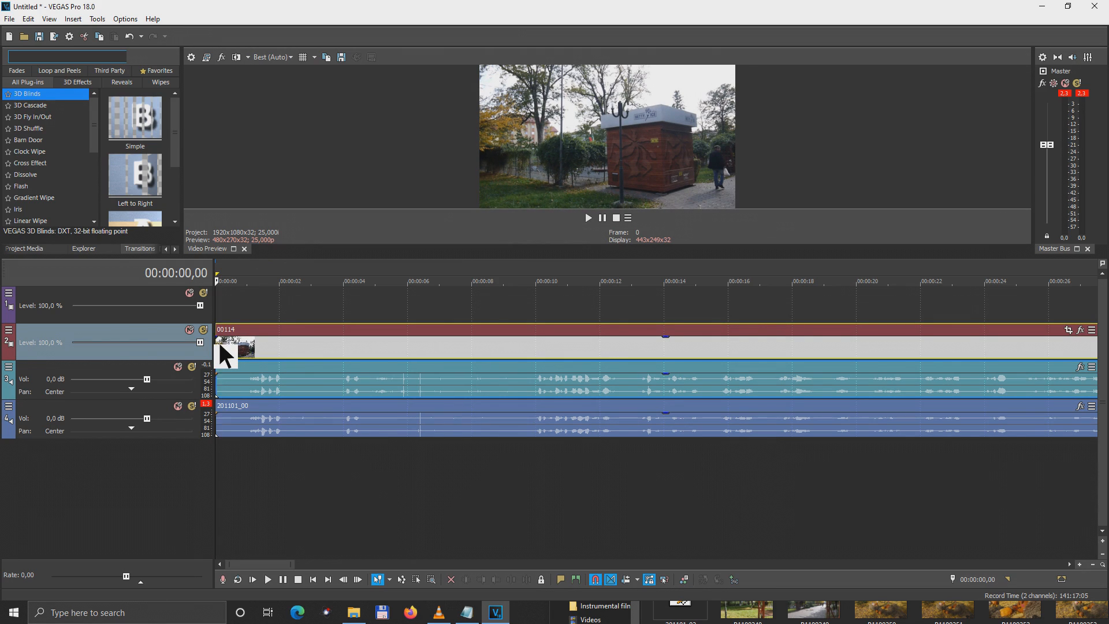
{"action": "left_click_drag", "start_coordinate": [217, 341], "coordinate": [514, 379]}
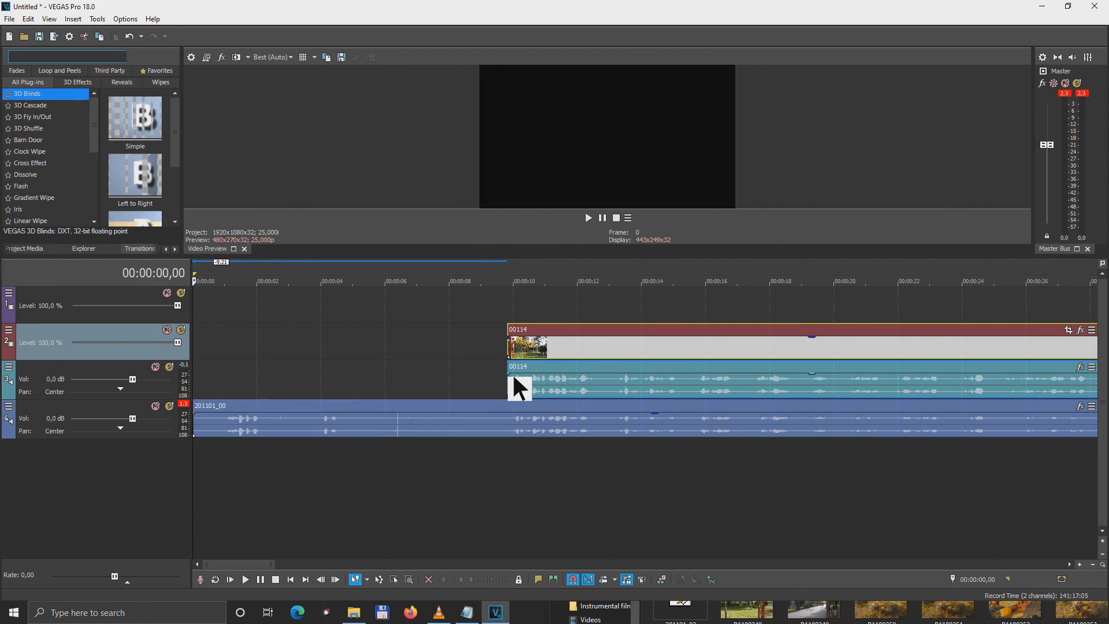
{"action": "left_click", "coordinate": [204, 419]}
{"action": "left_click_drag", "start_coordinate": [204, 418], "coordinate": [416, 425]}
{"action": "left_click_drag", "start_coordinate": [483, 432], "coordinate": [514, 433]}
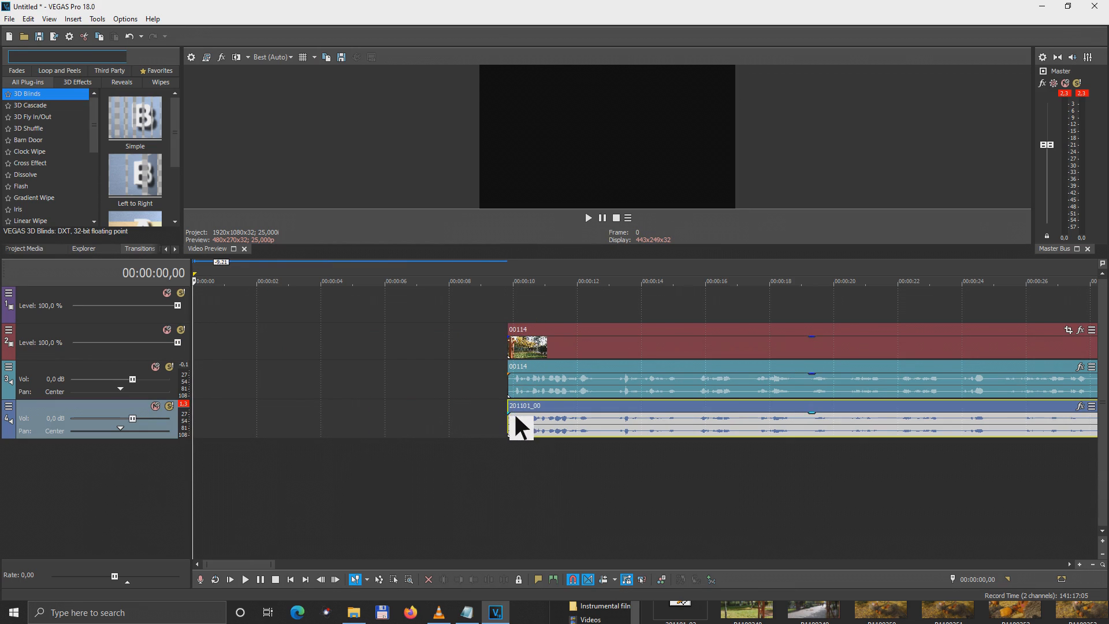
Step: Move the trimmed clip 00114 and recording 201101_00 back to the timeline start, keeping them aligned
{"action": "left_click", "coordinate": [510, 408]}
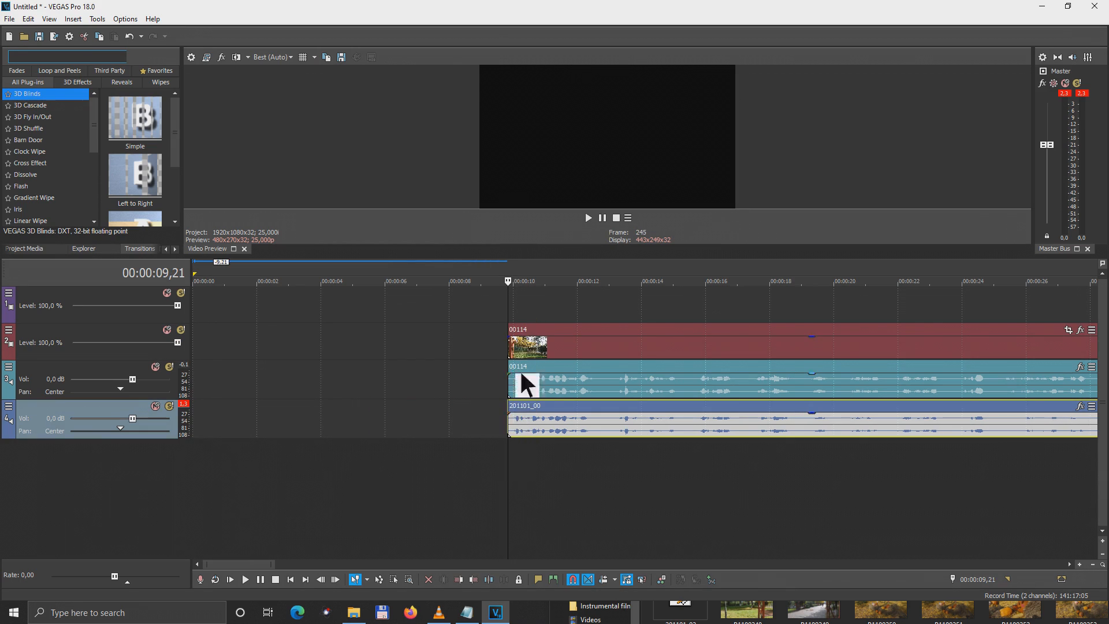
{"action": "left_click_drag", "start_coordinate": [572, 341], "coordinate": [264, 349]}
{"action": "left_click_drag", "start_coordinate": [594, 413], "coordinate": [267, 416]}
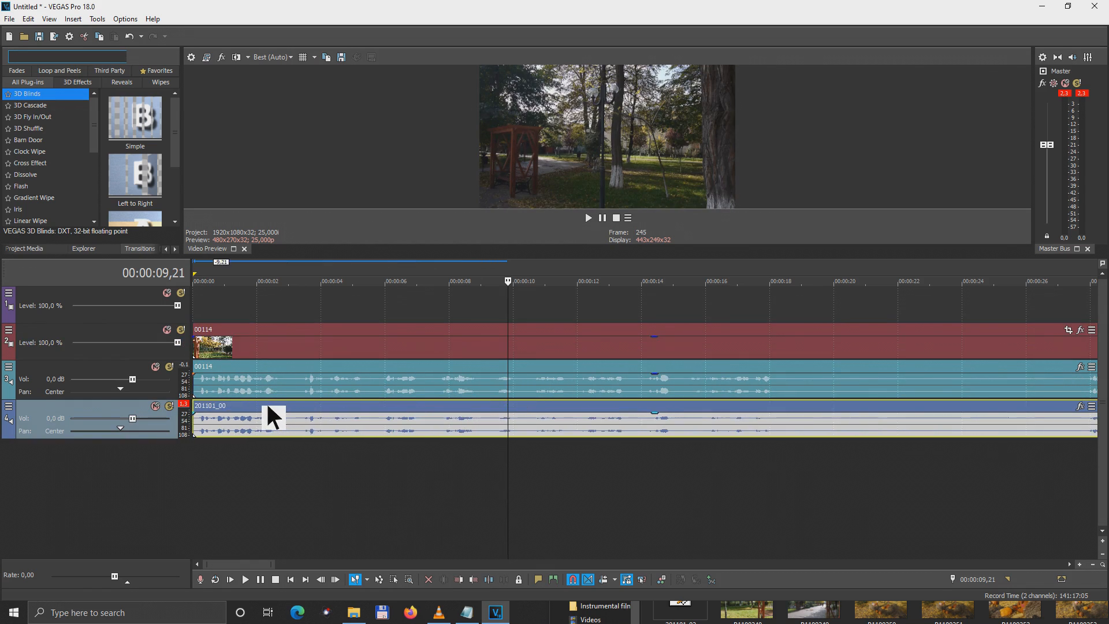
{"action": "left_click", "coordinate": [197, 442]}
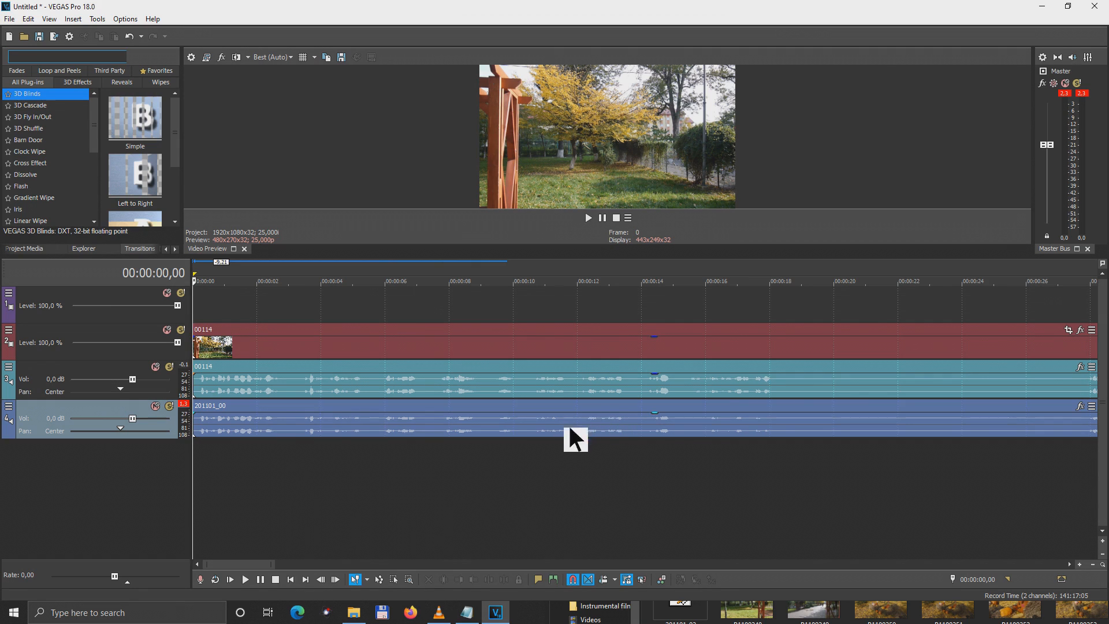
{"action": "scroll", "coordinate": [832, 442], "scroll_direction": "down", "scroll_amount": 5}
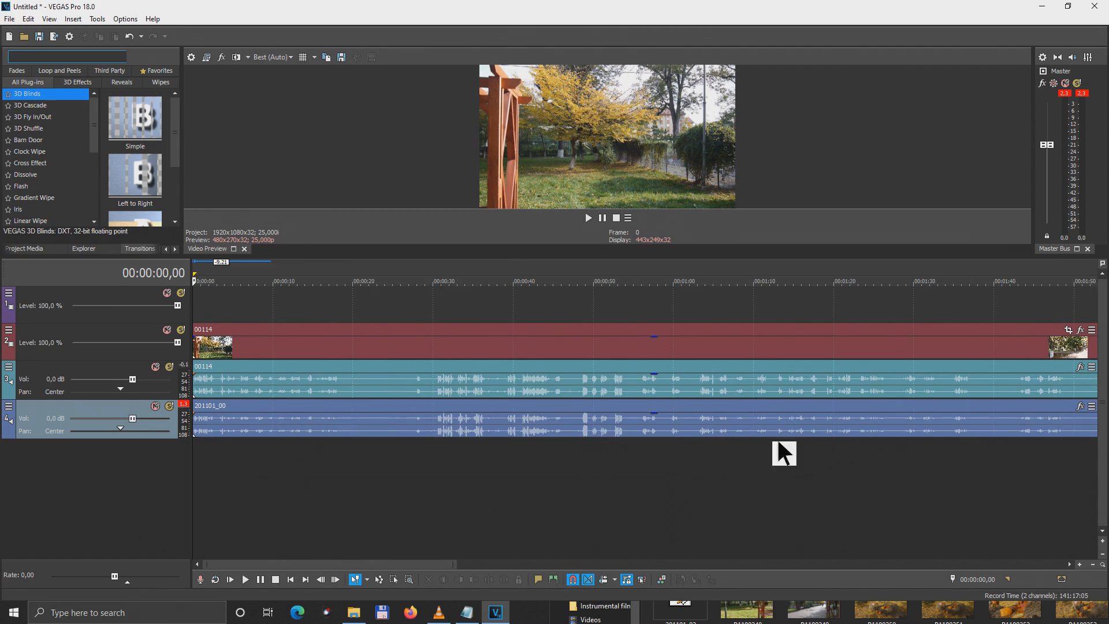
{"action": "scroll", "coordinate": [424, 432], "scroll_direction": "down", "scroll_amount": 3}
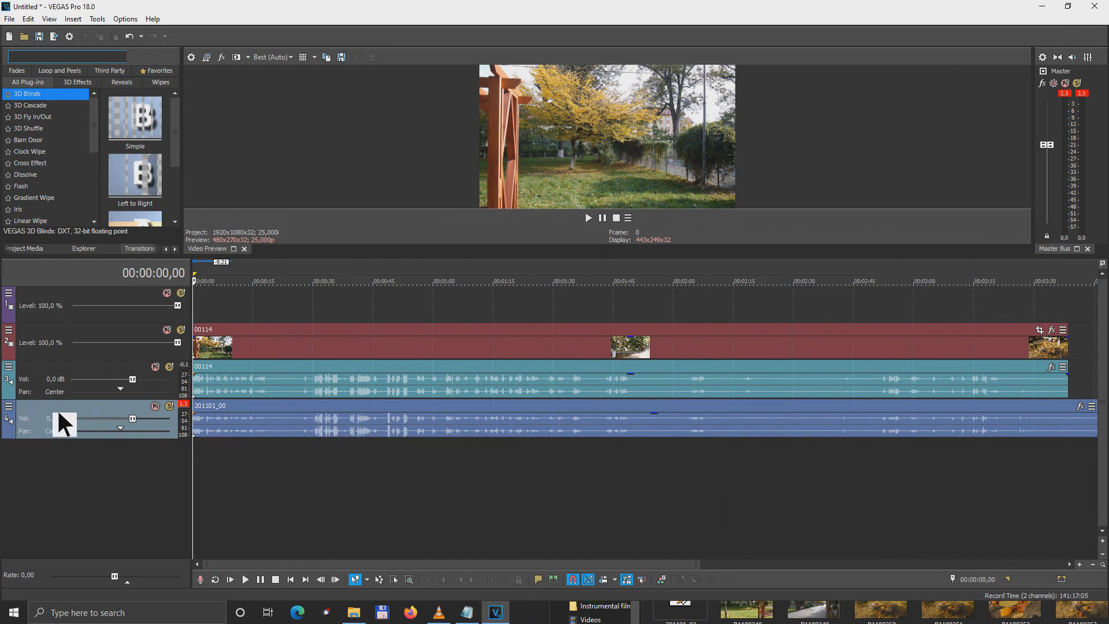
Step: Name the tracks Panasonic video track, panasonic audio track and Sony Pcm audio external, and lower clip 00114's camera audio gain to silence
{"action": "left_click", "coordinate": [31, 372]}
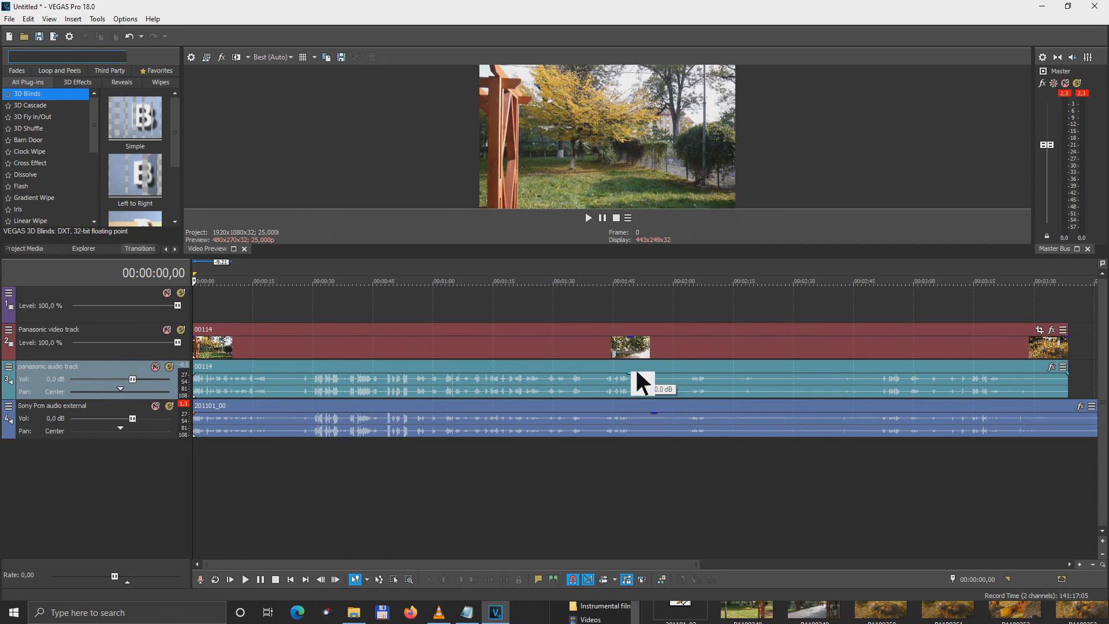
{"action": "left_click_drag", "start_coordinate": [637, 372], "coordinate": [640, 410]}
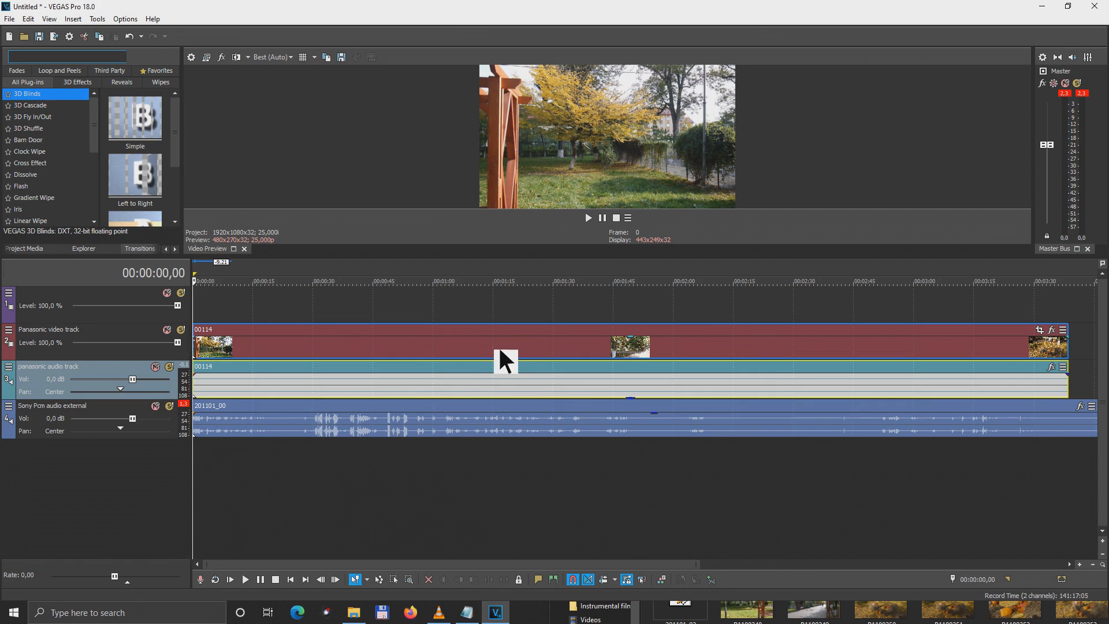
Step: Open the audio effects of the Sony Pcm audio external track and choose the 3:1 compression preset for its Track Compressor
{"action": "left_click", "coordinate": [33, 428]}
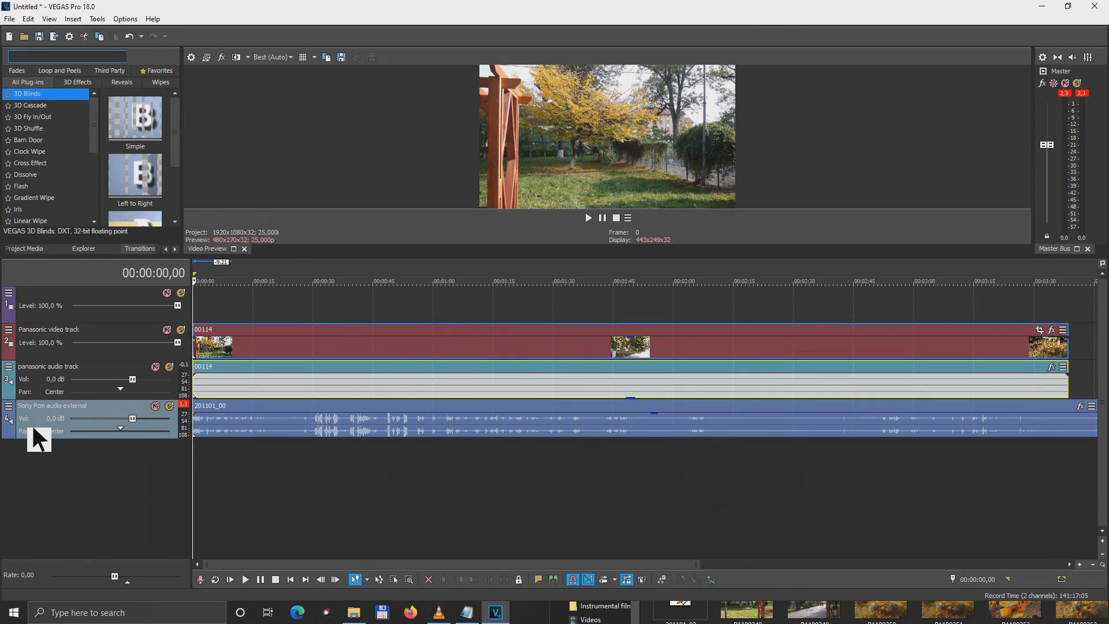
{"action": "left_click", "coordinate": [8, 406]}
{"action": "left_click", "coordinate": [53, 466]}
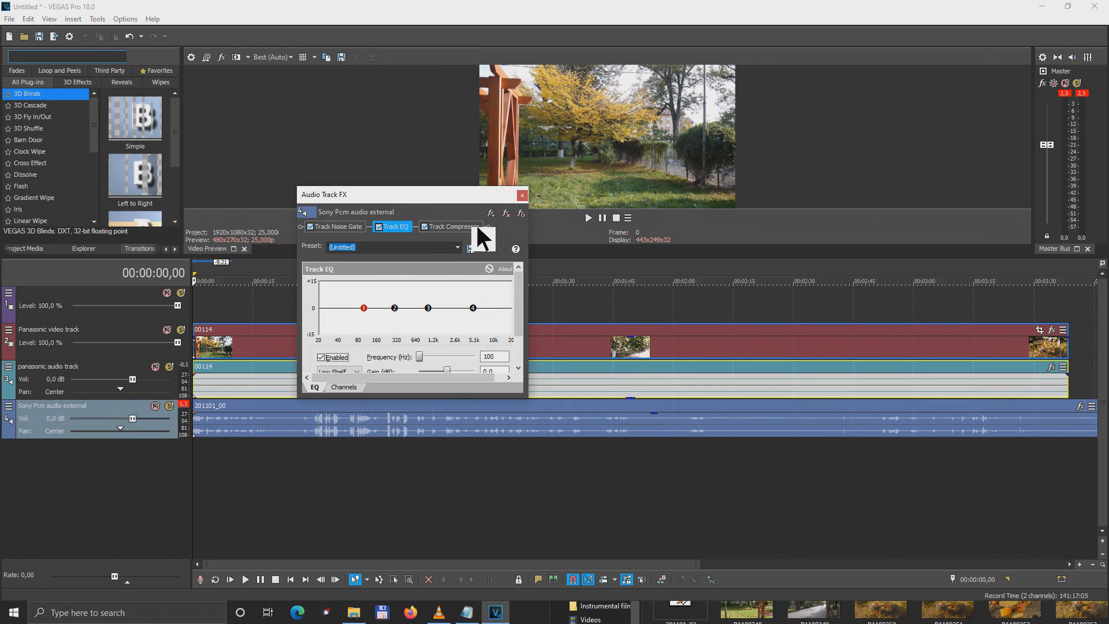
{"action": "left_click", "coordinate": [478, 229]}
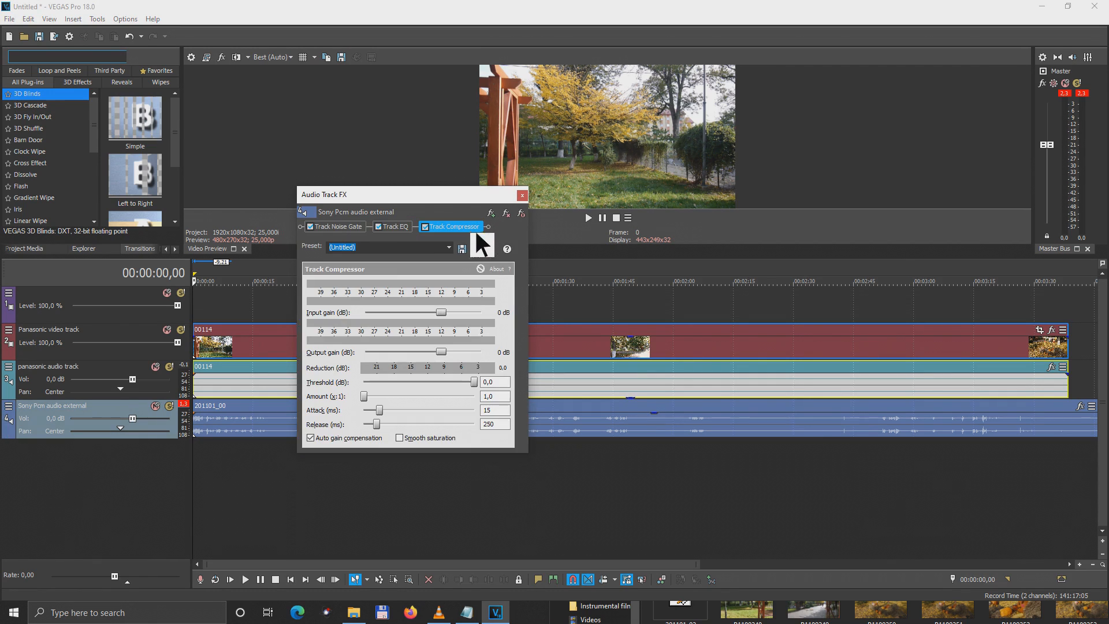
{"action": "left_click", "coordinate": [449, 247]}
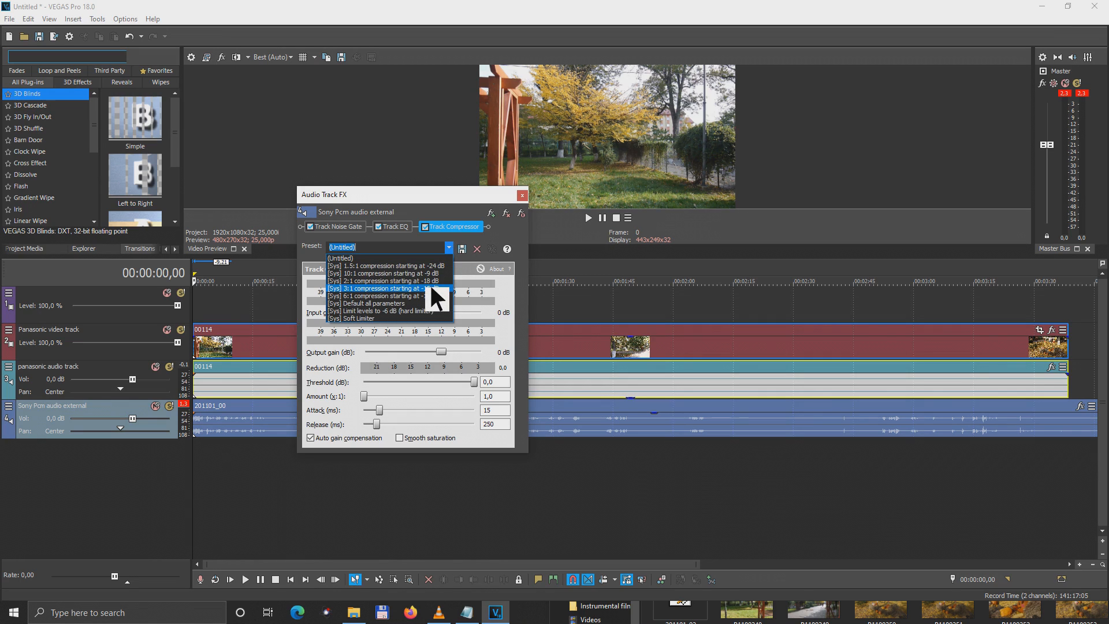
{"action": "left_click", "coordinate": [431, 288]}
Step: Raise the fourth, High Shelf band of the external audio track's Track EQ by about 3.3 dB near 5 kHz
{"action": "left_click", "coordinate": [399, 226]}
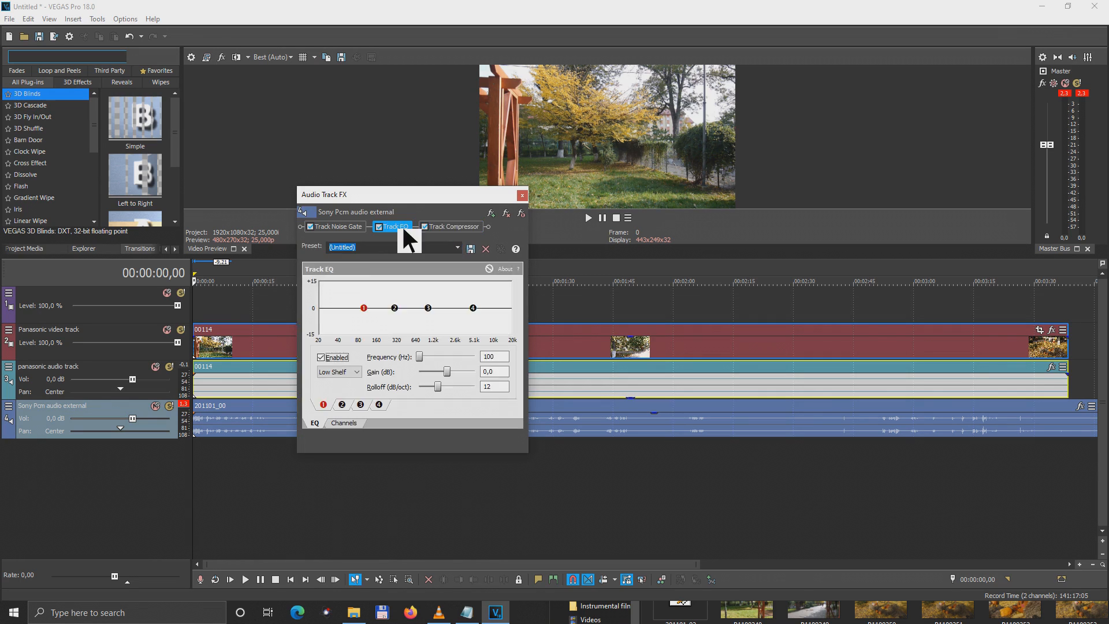
{"action": "left_click_drag", "start_coordinate": [479, 302], "coordinate": [477, 297]}
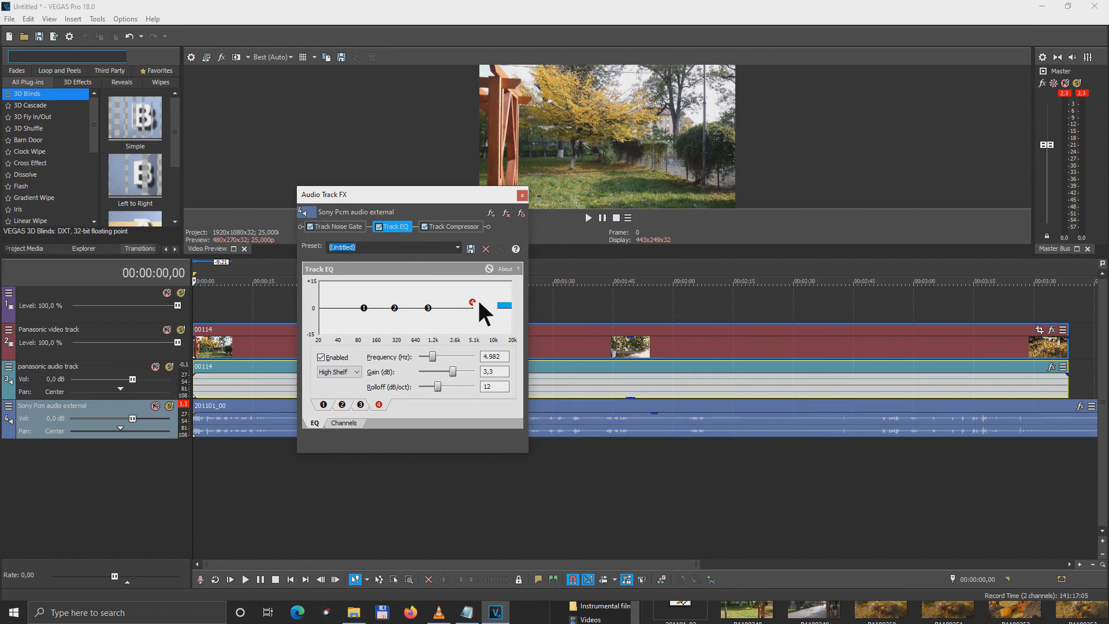
{"action": "left_click", "coordinate": [526, 194]}
Step: Try the 3D Blinds transition with the Simple preset at the start of video clip 00114, preview it, and undo it
{"action": "scroll", "coordinate": [266, 501], "scroll_direction": "up", "scroll_amount": 10}
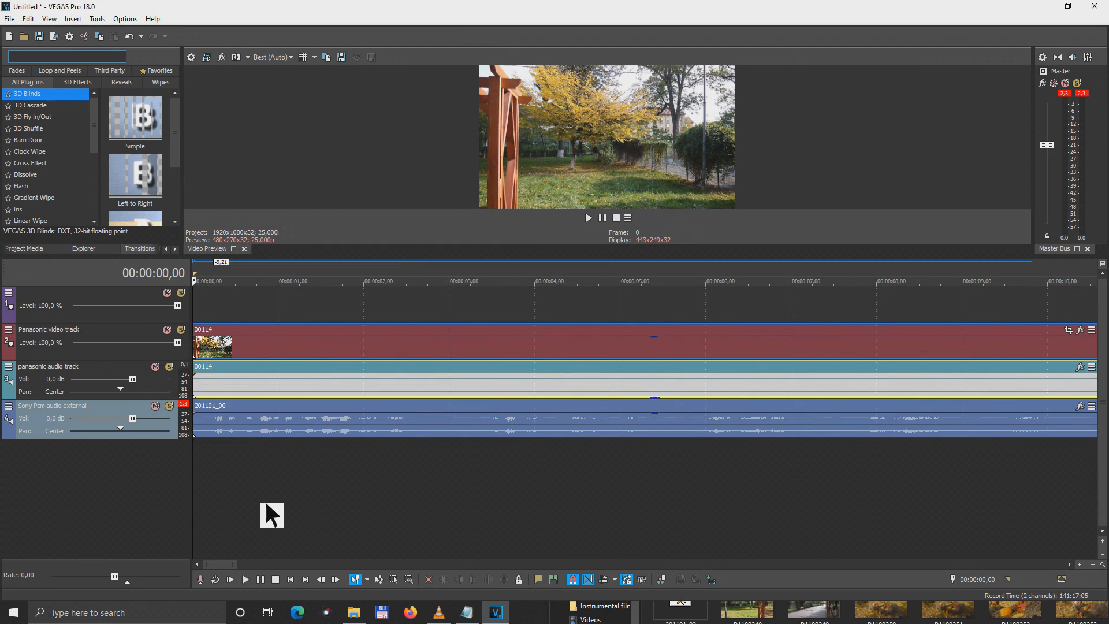
{"action": "scroll", "coordinate": [266, 505], "scroll_direction": "up", "scroll_amount": 5}
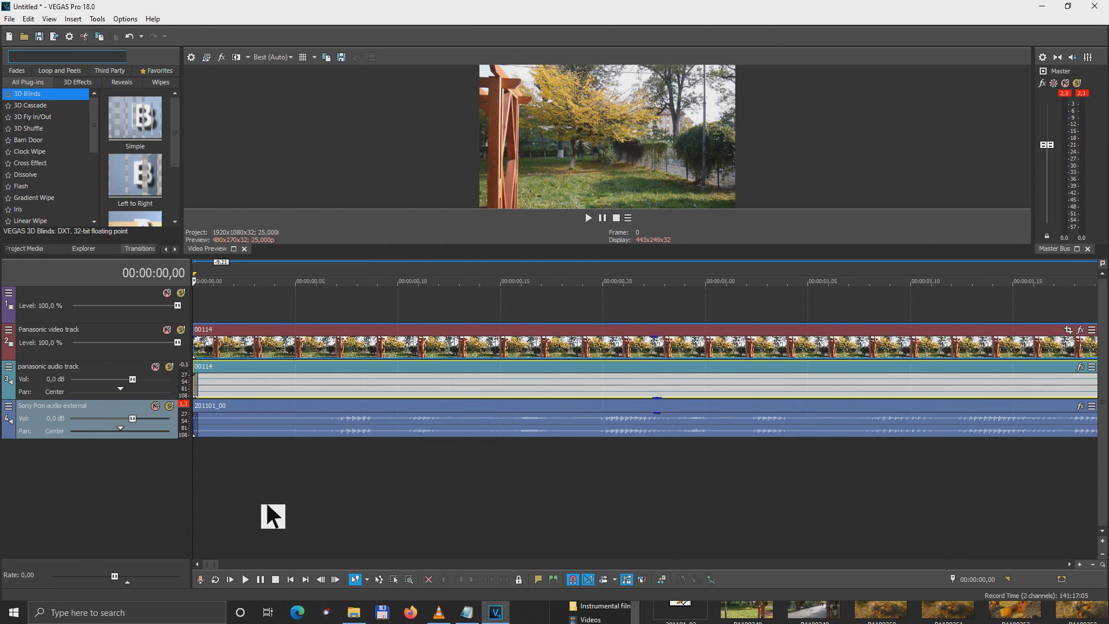
{"action": "scroll", "coordinate": [274, 514], "scroll_direction": "down", "scroll_amount": 2}
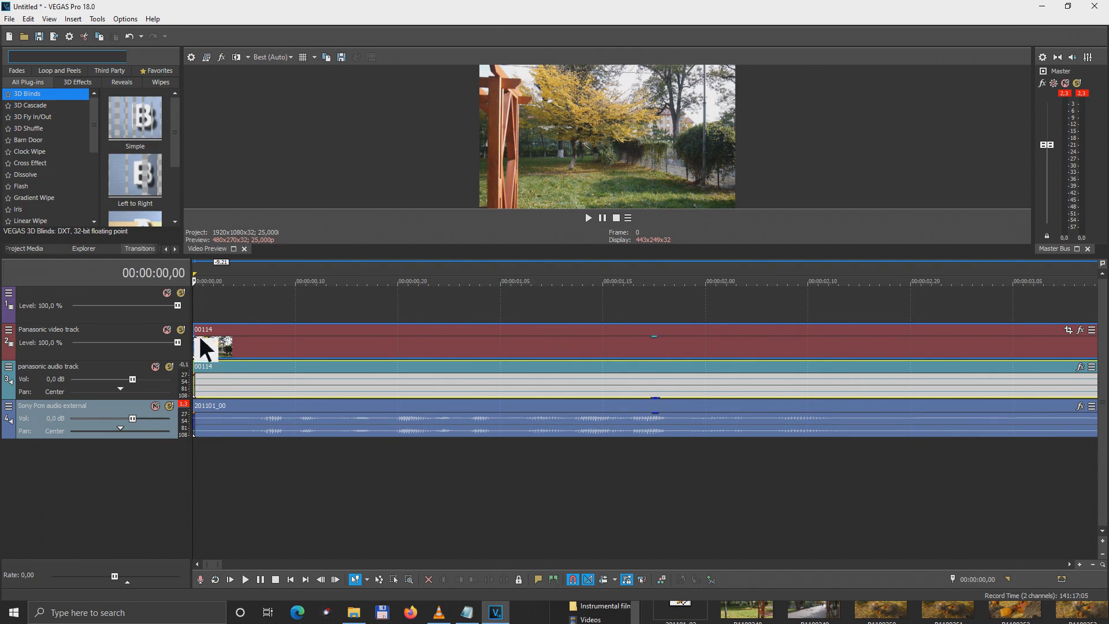
{"action": "left_click_drag", "start_coordinate": [138, 130], "coordinate": [200, 341]}
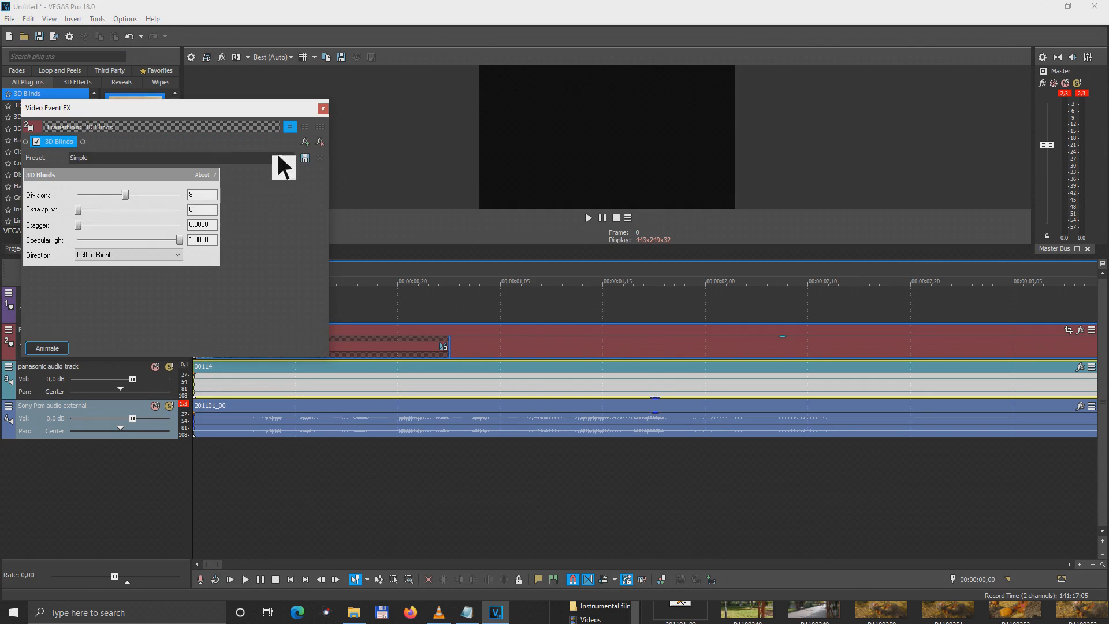
{"action": "left_click", "coordinate": [323, 110]}
{"action": "key", "text": "space"}
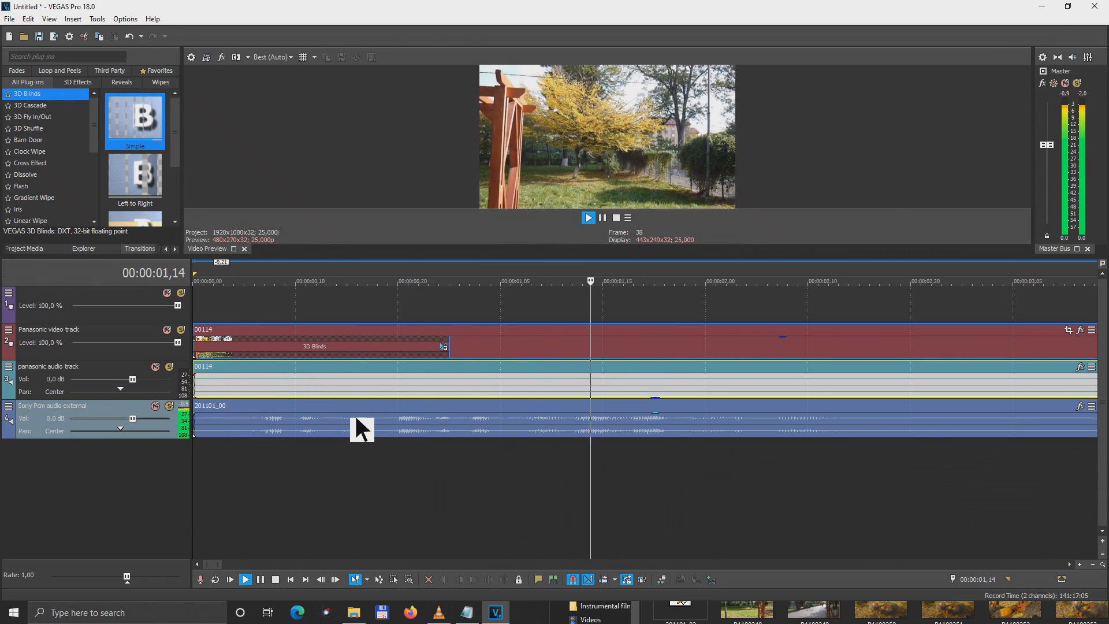
{"action": "key", "text": "space"}
{"action": "key", "text": "ctrl+z"}
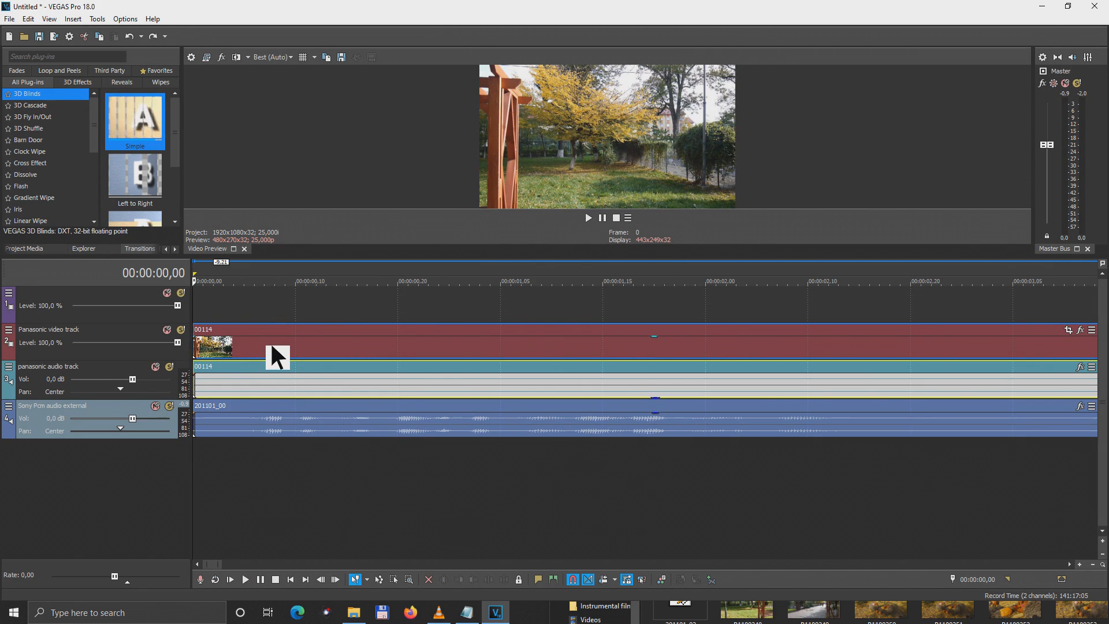
Step: Add matching fade-ins about 1.7 seconds long to video clip 00114 and recording 201101_00, and preview them
{"action": "left_click", "coordinate": [200, 336]}
{"action": "left_click_drag", "start_coordinate": [209, 338], "coordinate": [640, 341]}
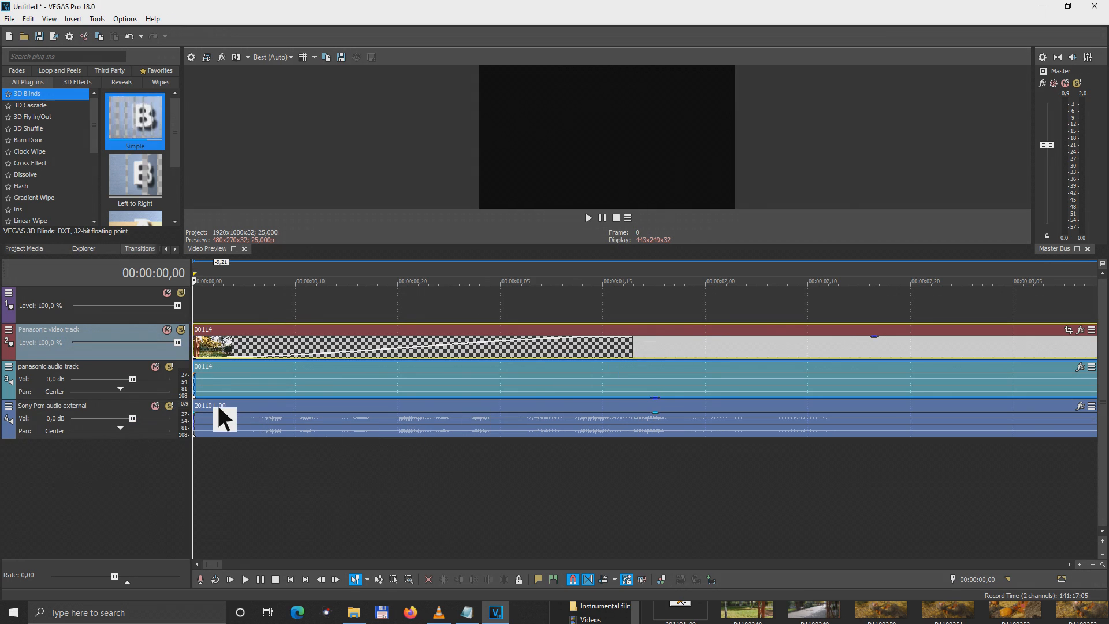
{"action": "left_click_drag", "start_coordinate": [201, 413], "coordinate": [634, 408]}
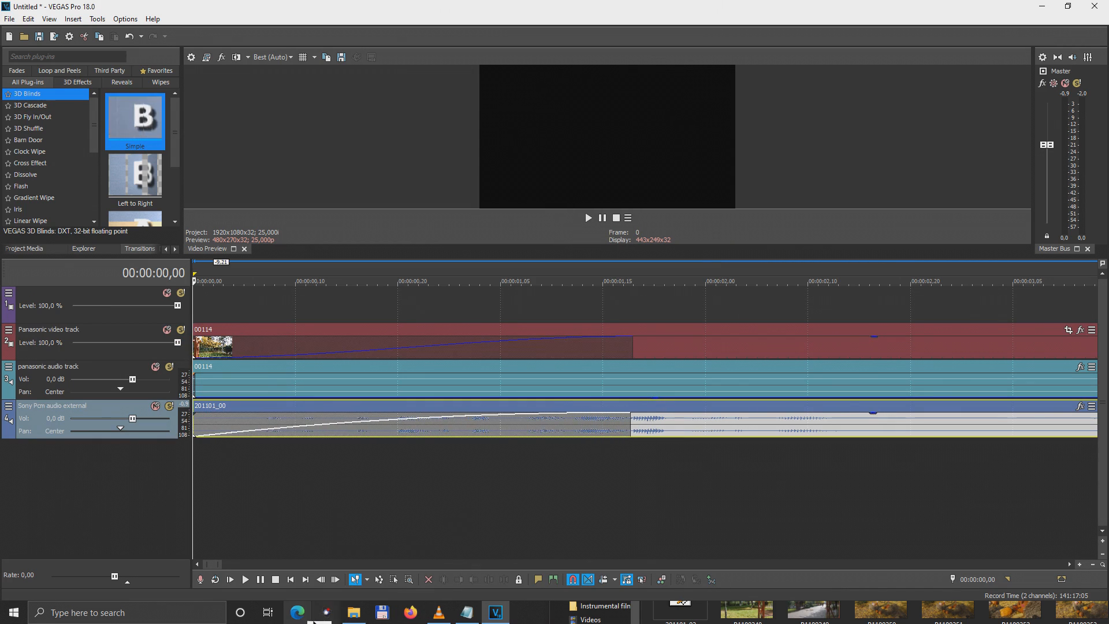
{"action": "key", "text": "space"}
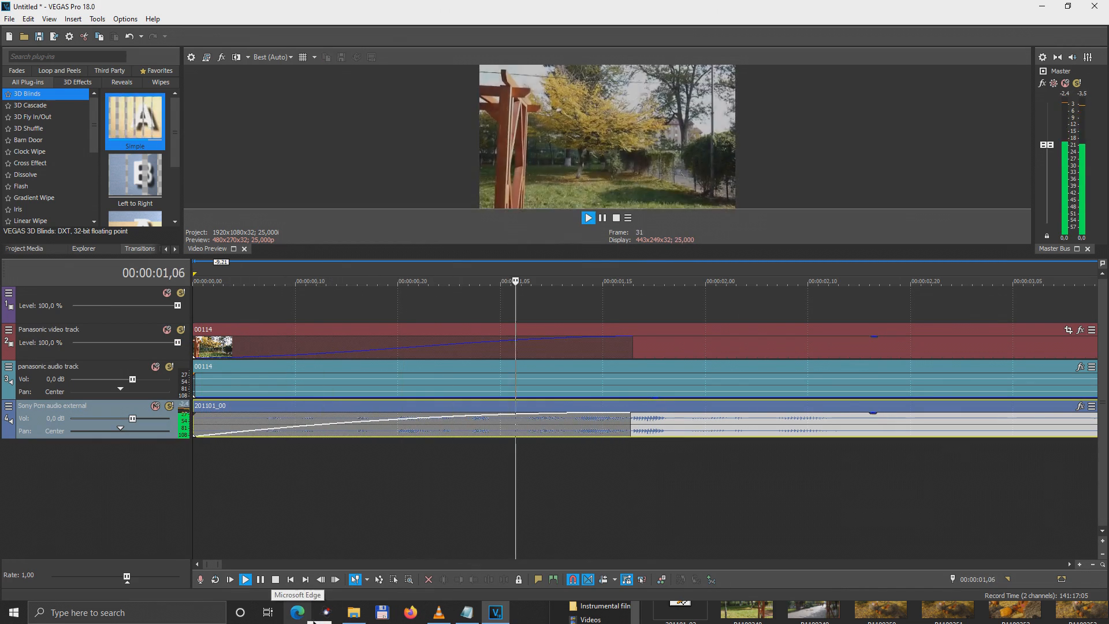
{"action": "key", "text": "space"}
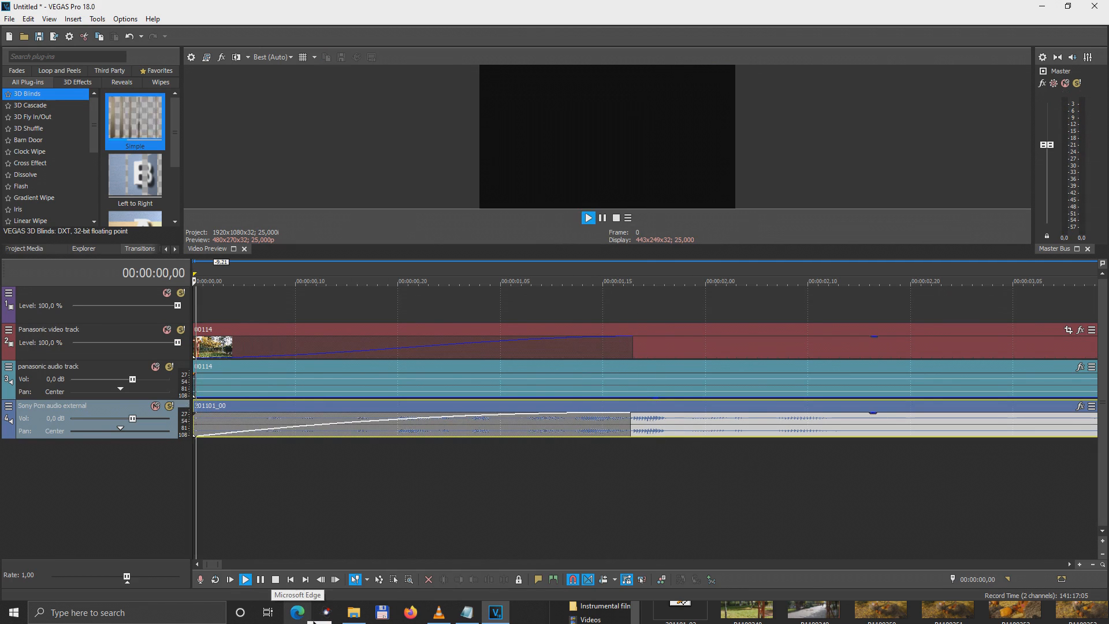
{"action": "key", "text": "space"}
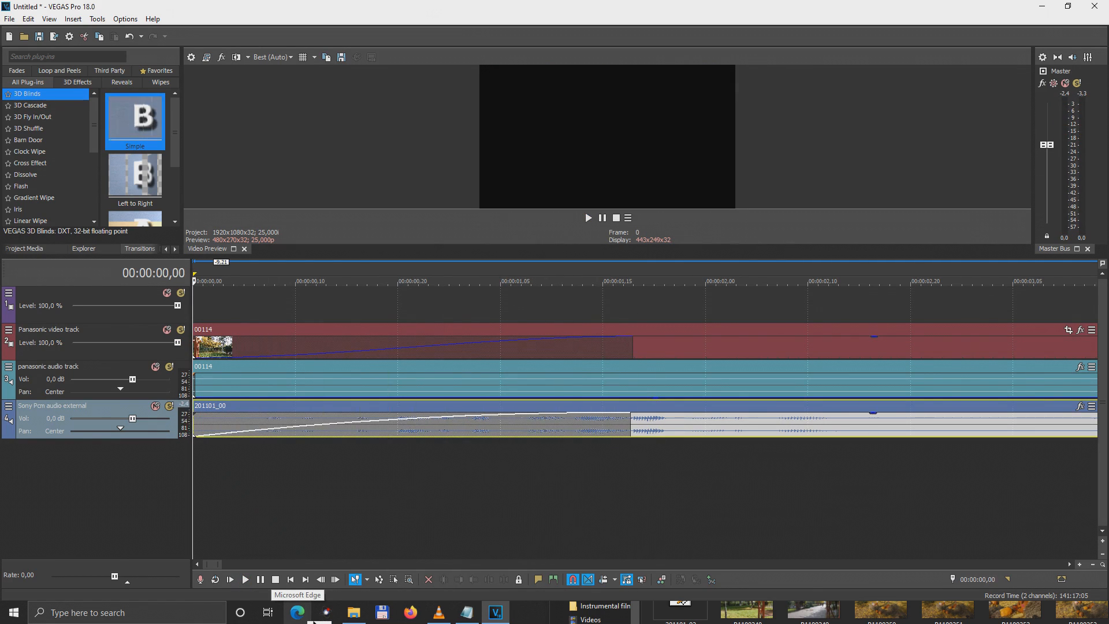
Step: Shorten the fade-ins of video clip 00114 and recording 201101_00 to about 18 frames and preview the opening
{"action": "left_click_drag", "start_coordinate": [638, 348], "coordinate": [385, 376]}
{"action": "left_click_drag", "start_coordinate": [635, 422], "coordinate": [380, 428]}
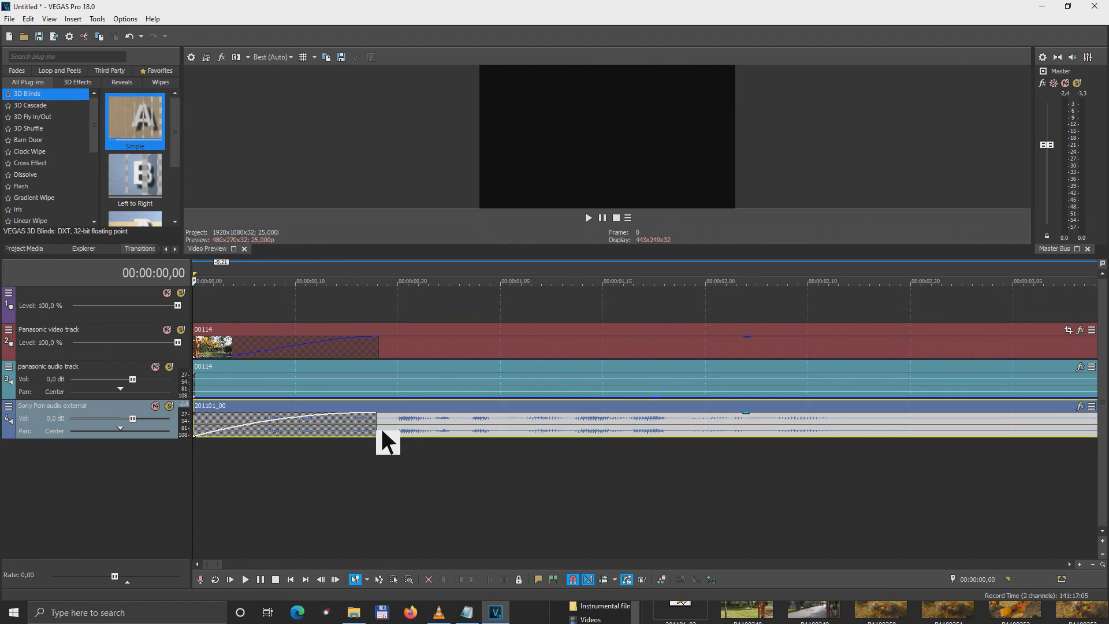
{"action": "key", "text": "space"}
{"action": "key", "text": "space"}
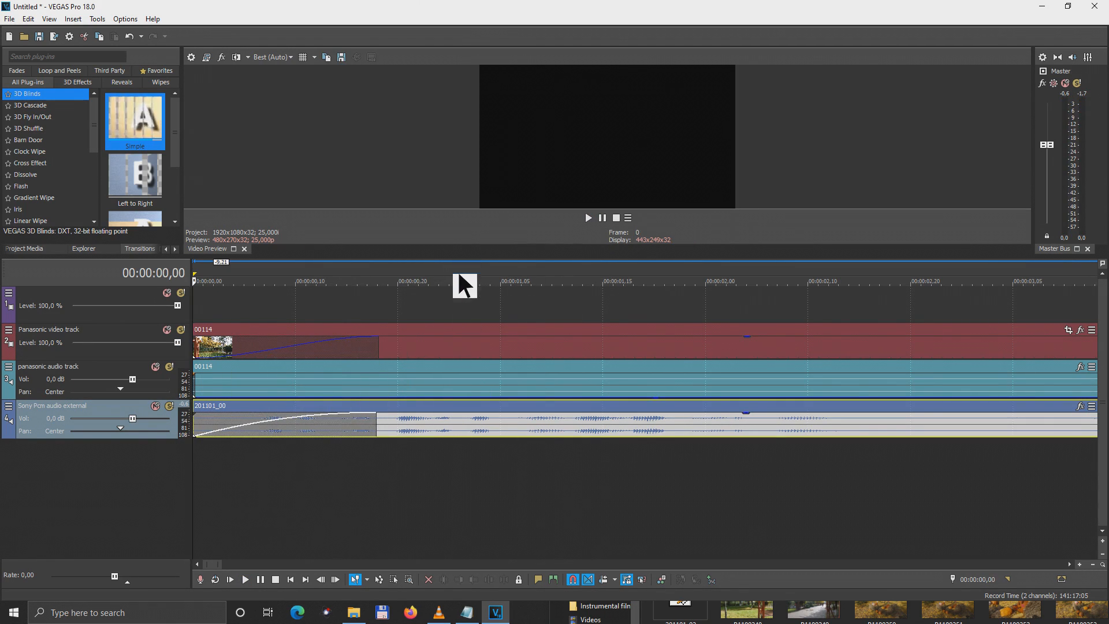
Step: Play recording 201101_00 from about 00:00:25 and place the cursor at 00:00:27,16, just before the loud section
{"action": "scroll", "coordinate": [386, 469], "scroll_direction": "down", "scroll_amount": 5}
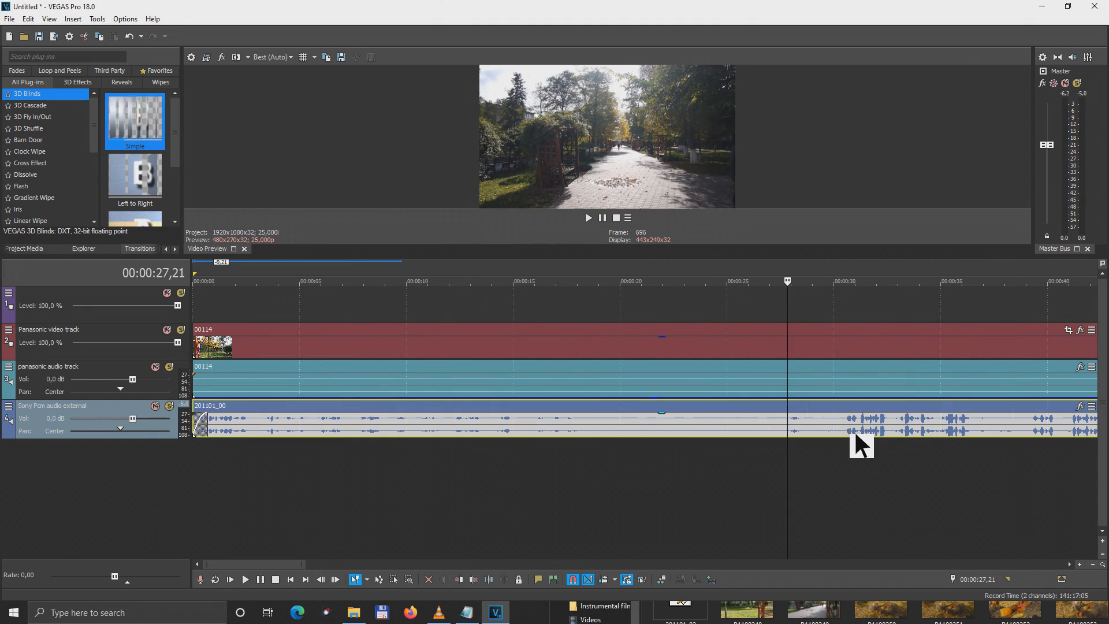
{"action": "left_click", "coordinate": [765, 425]}
{"action": "left_click", "coordinate": [745, 430]}
{"action": "key", "text": "space"}
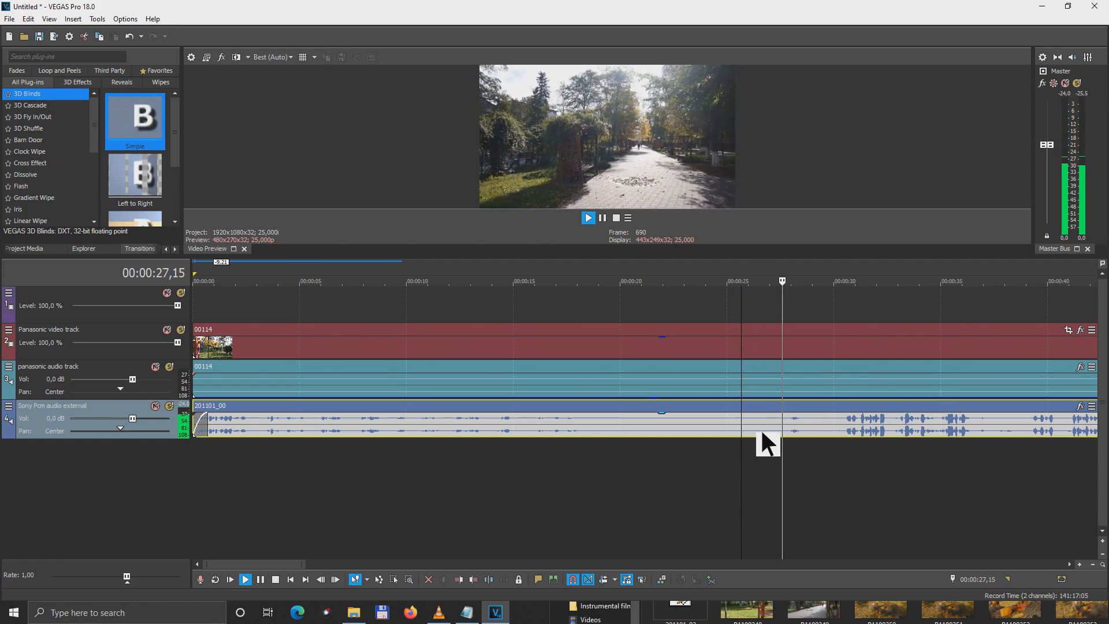
{"action": "key", "text": "space"}
{"action": "left_click", "coordinate": [788, 430]}
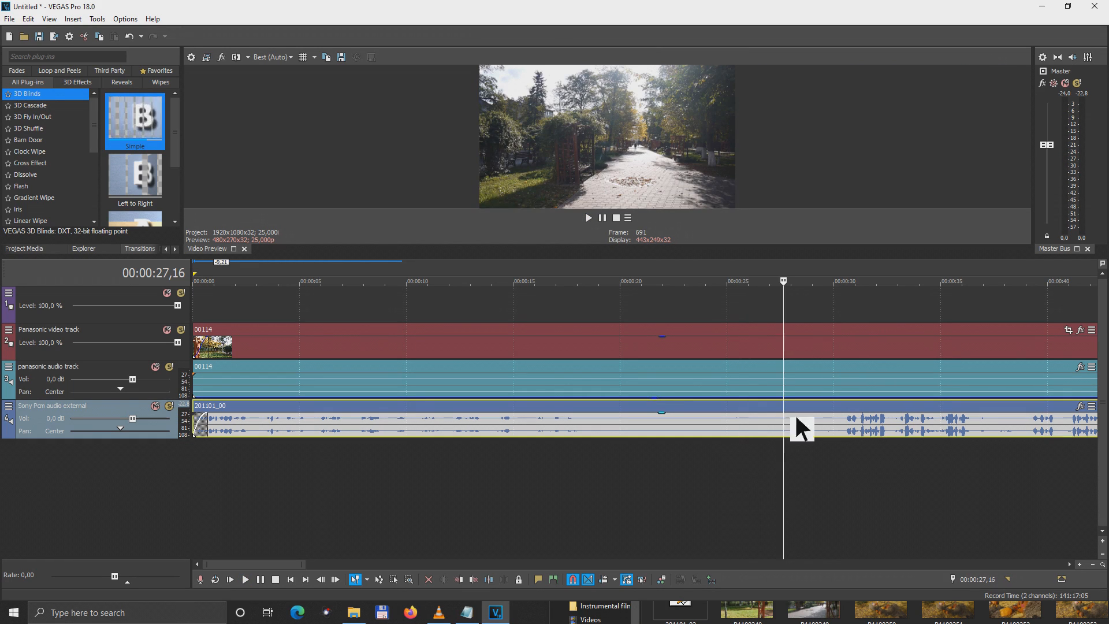
Step: Play short passages of recording 201101_00 between about 00:00:53 and 00:01:03 to locate where the loud section ends
{"action": "scroll", "coordinate": [785, 355], "scroll_direction": "down", "scroll_amount": 5}
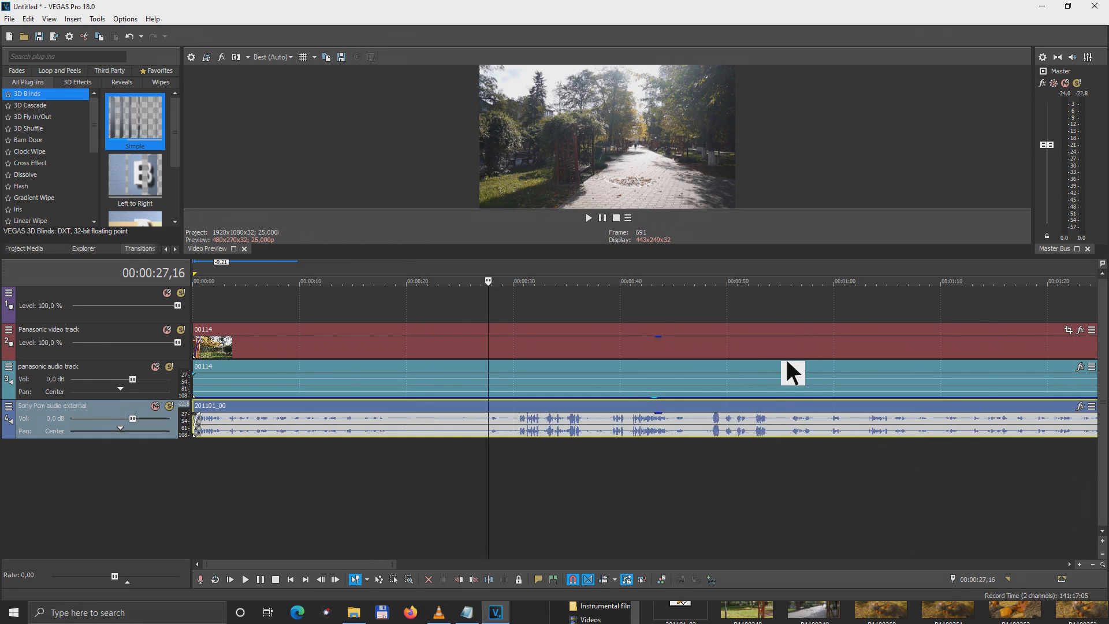
{"action": "left_click", "coordinate": [536, 431]}
{"action": "key", "text": "space"}
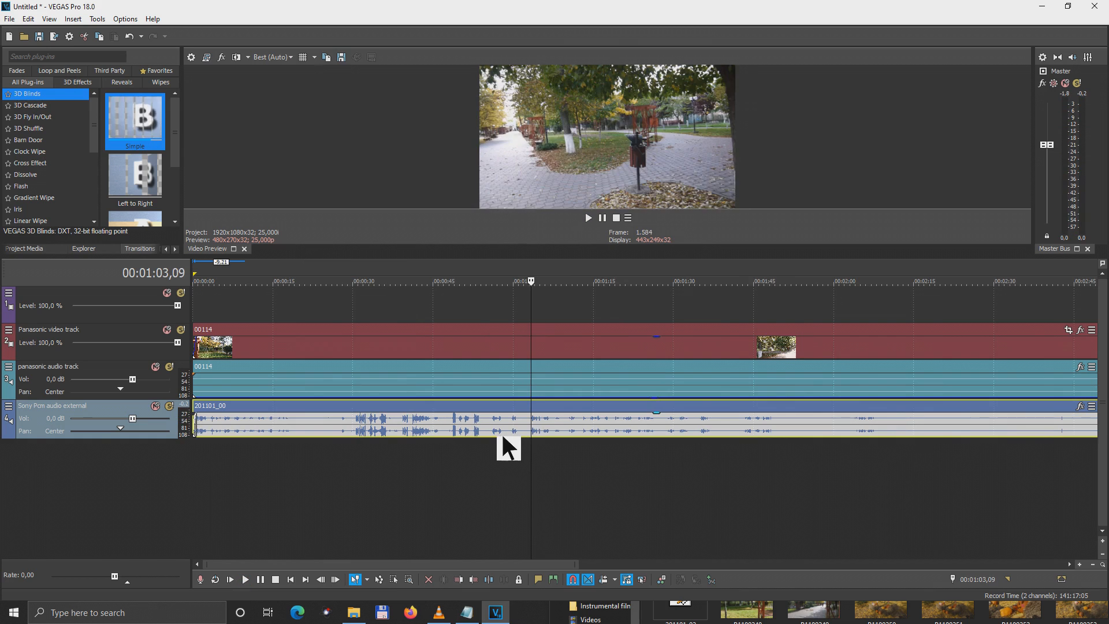
{"action": "left_click", "coordinate": [492, 431]}
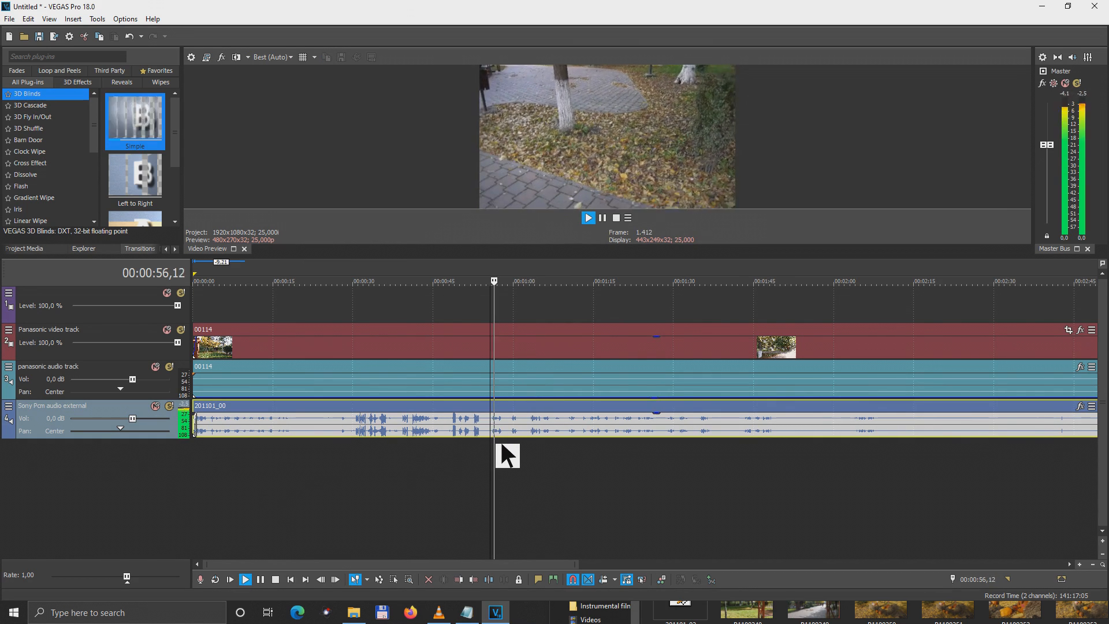
{"action": "key", "text": "space"}
{"action": "left_click", "coordinate": [476, 431]}
{"action": "key", "text": "space"}
{"action": "key", "text": "space"}
{"action": "left_click", "coordinate": [487, 430]}
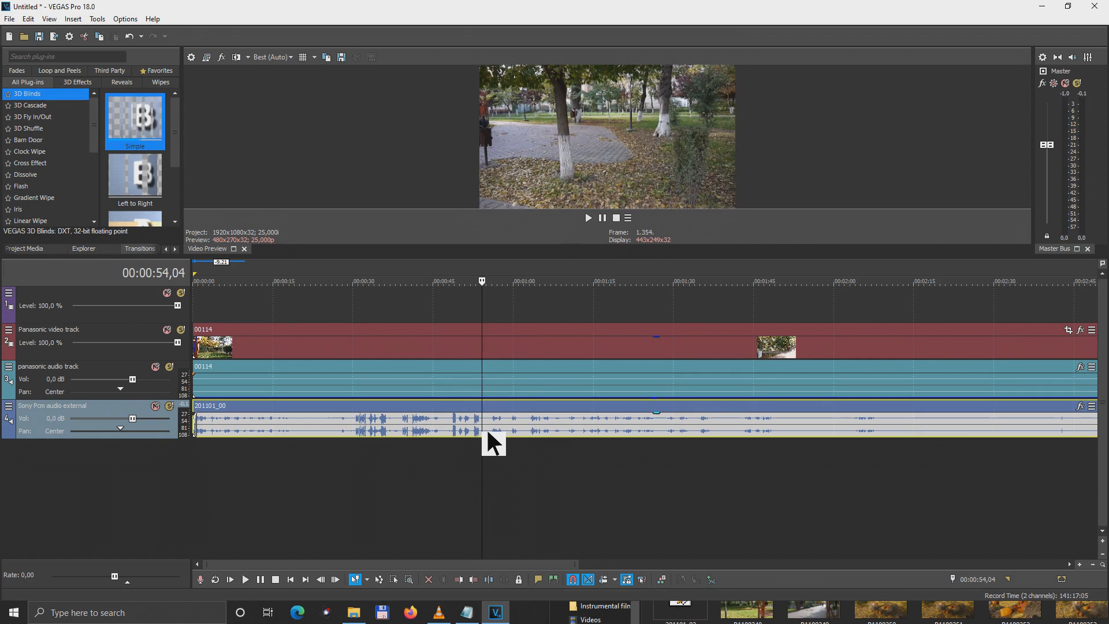
{"action": "key", "text": "space"}
{"action": "key", "text": "space"}
{"action": "left_click", "coordinate": [489, 431]}
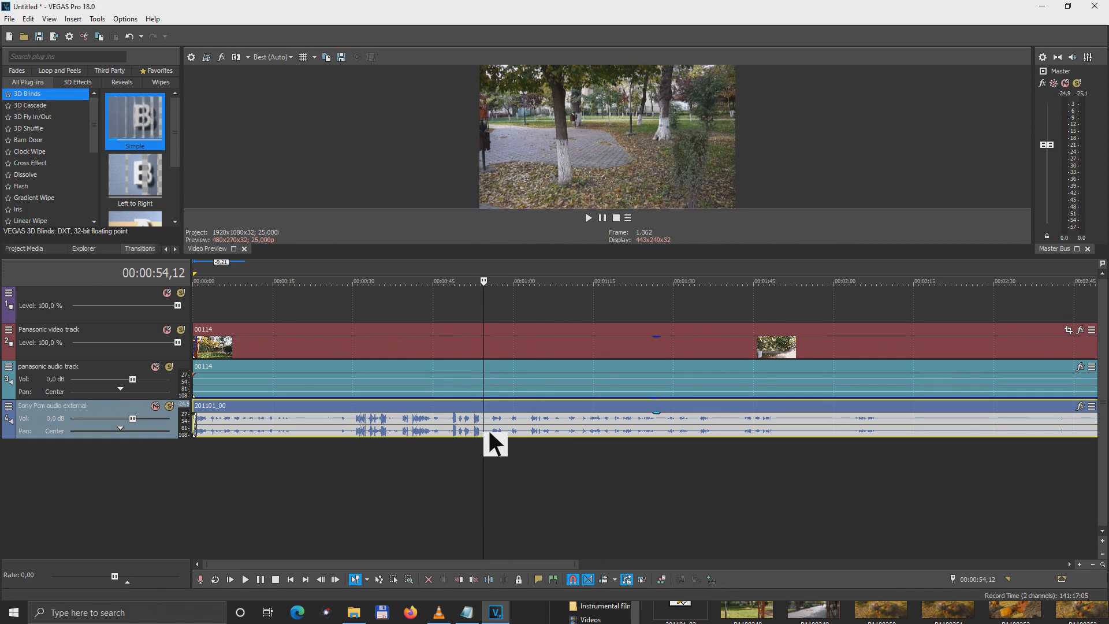
Step: Place a timeline marker at 00:00:53,22, right after the loud section of recording 201101_00
{"action": "scroll", "coordinate": [488, 430], "scroll_direction": "up", "scroll_amount": 2}
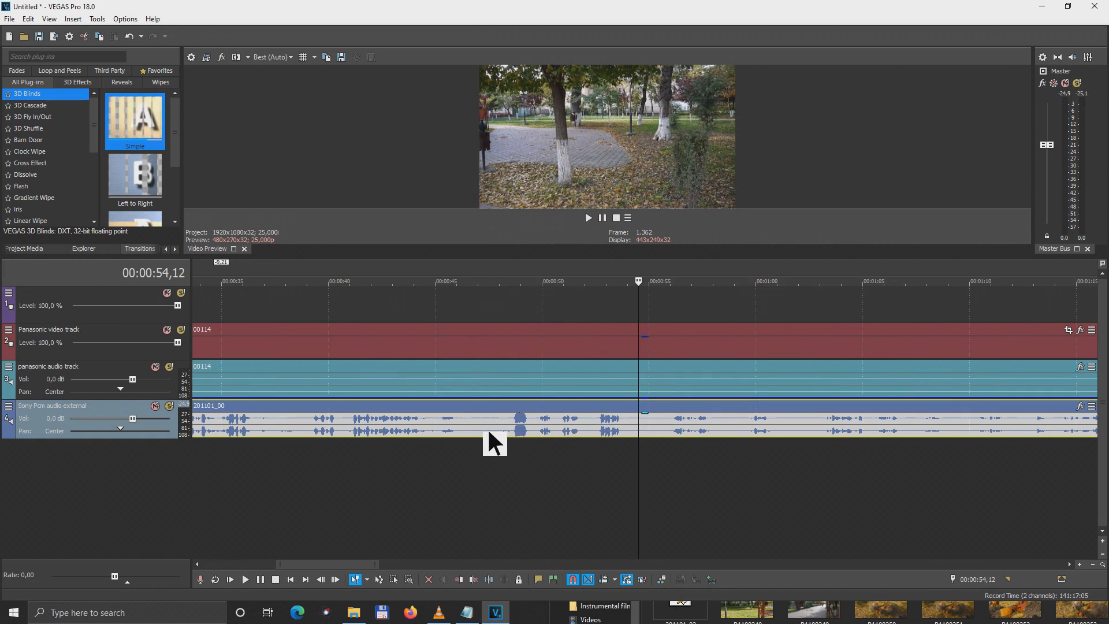
{"action": "left_click", "coordinate": [628, 431]}
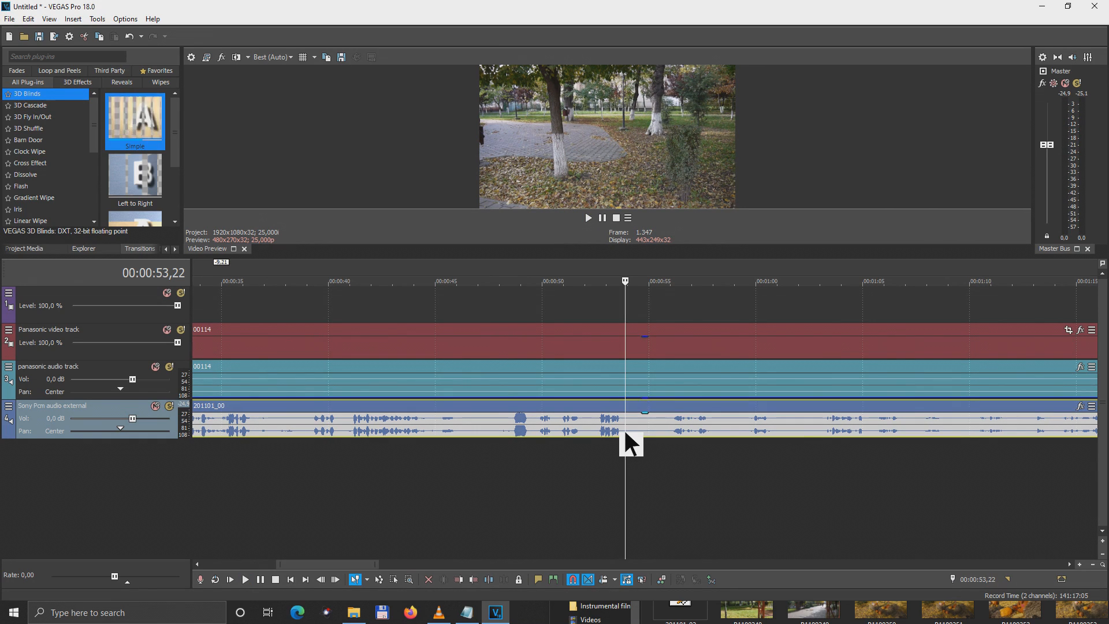
{"action": "key", "text": "m"}
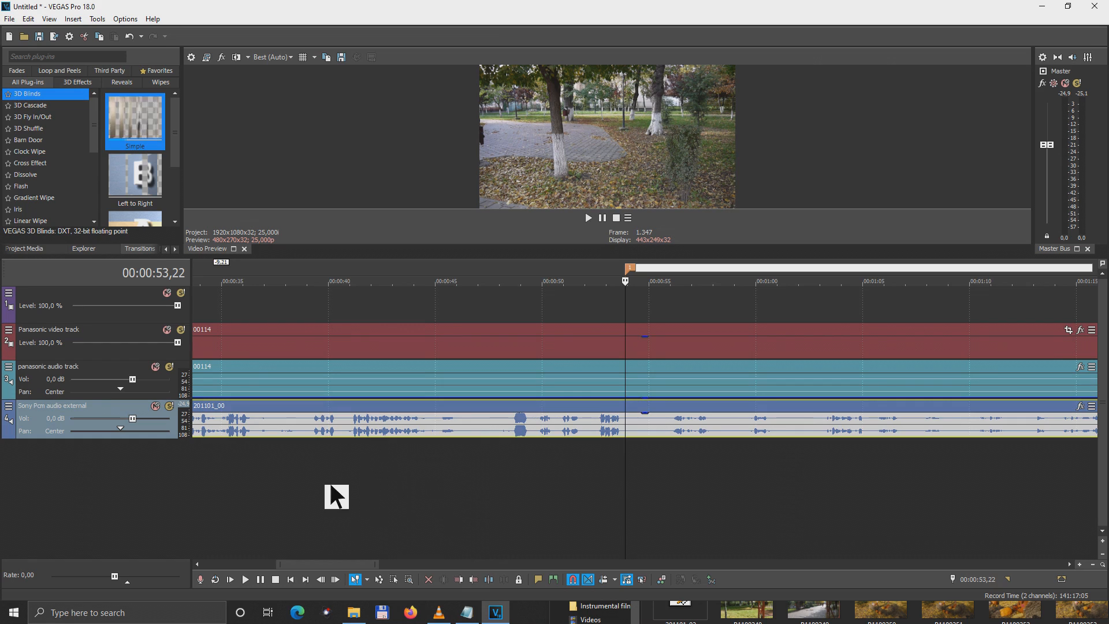
Step: Split recording 201101_00 and clip 00114 with its camera audio at 00:00:27,19, just before the loud section
{"action": "scroll", "coordinate": [330, 483], "scroll_direction": "down", "scroll_amount": 3}
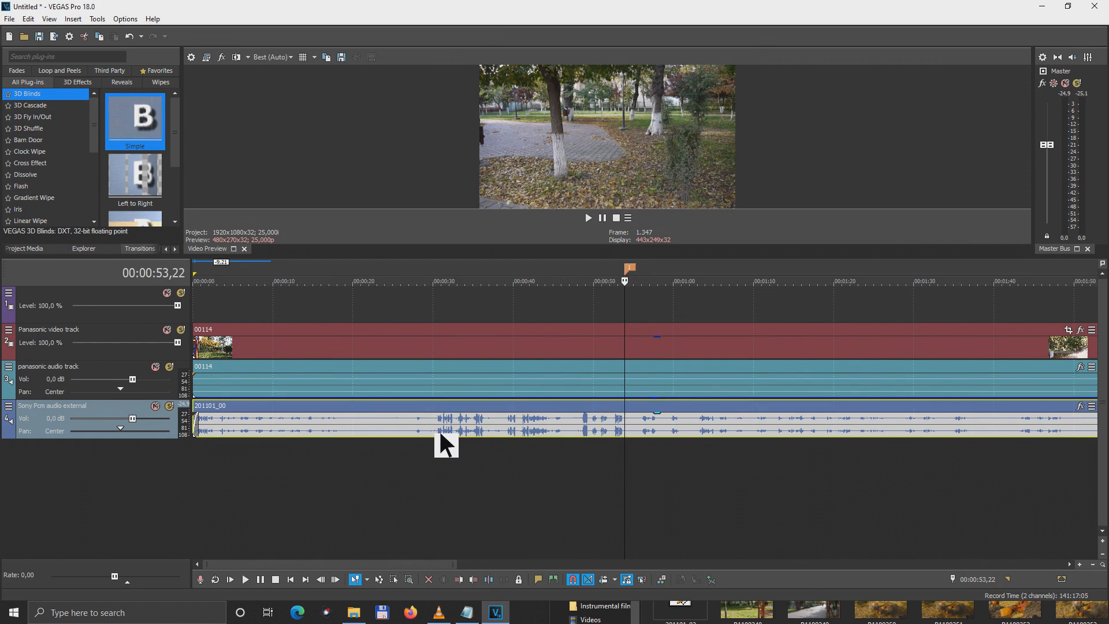
{"action": "left_click", "coordinate": [420, 431]}
{"action": "key", "text": "space"}
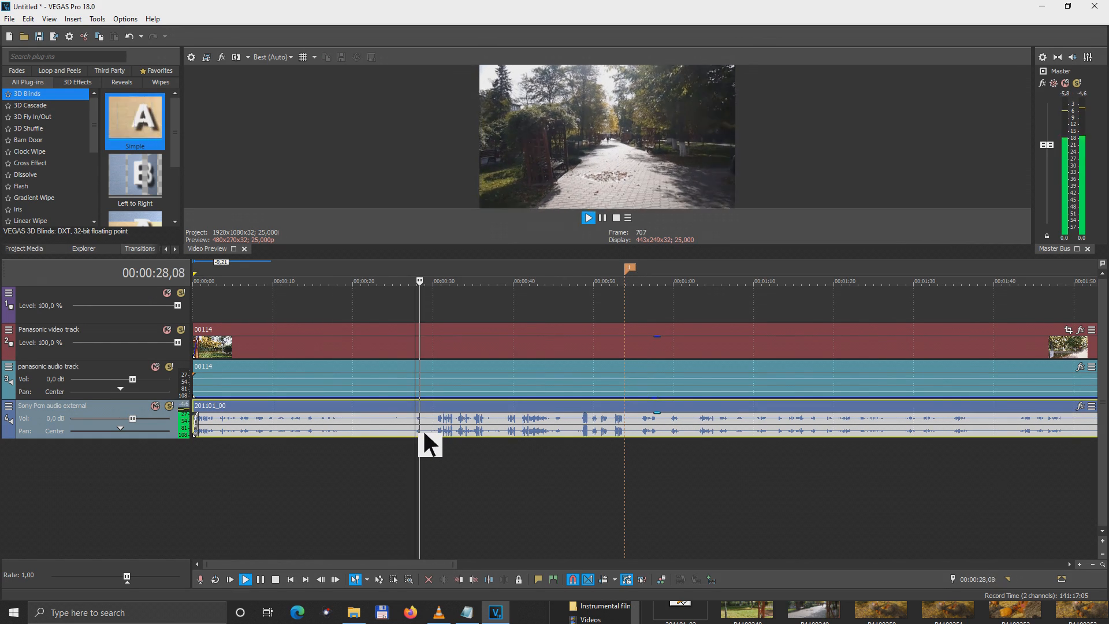
{"action": "key", "text": "space"}
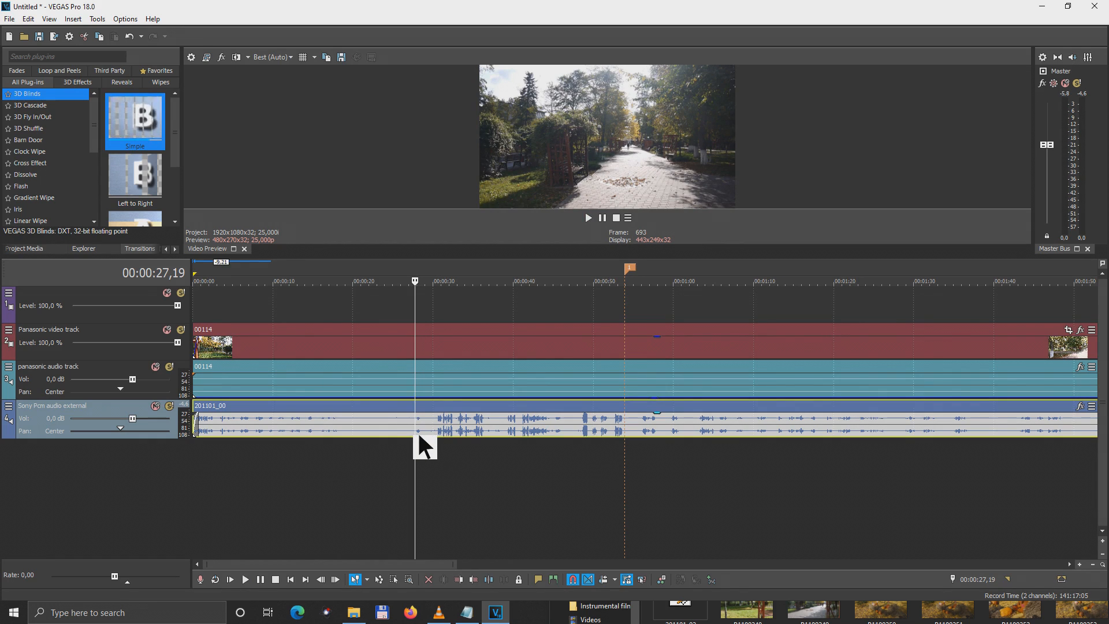
{"action": "key", "text": "s"}
{"action": "scroll", "coordinate": [413, 435], "scroll_direction": "down", "scroll_amount": 2}
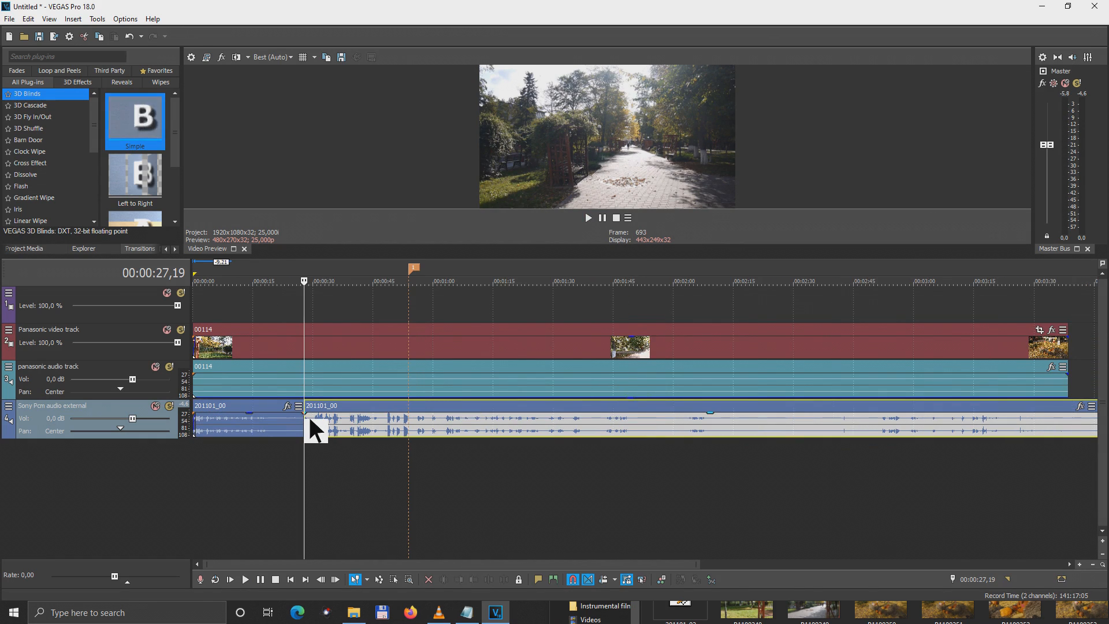
{"action": "left_click", "coordinate": [308, 379]}
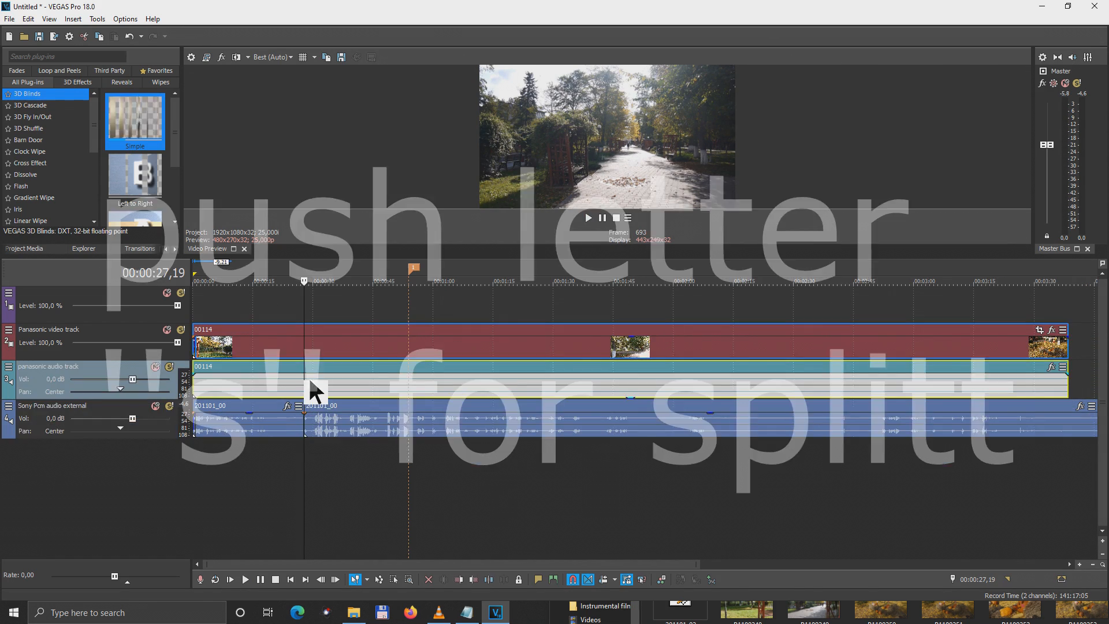
{"action": "key", "text": "s"}
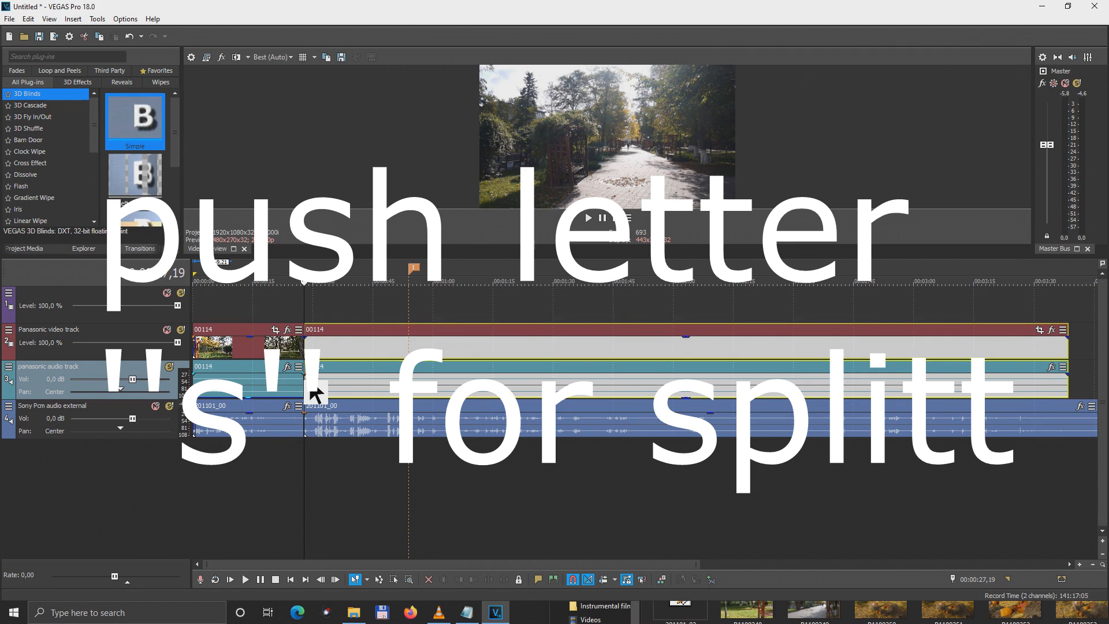
Step: Split recording 201101_00 and clip 00114 with its camera audio at 00:00:53,19, right by the marker after the loud section
{"action": "left_click", "coordinate": [414, 428]}
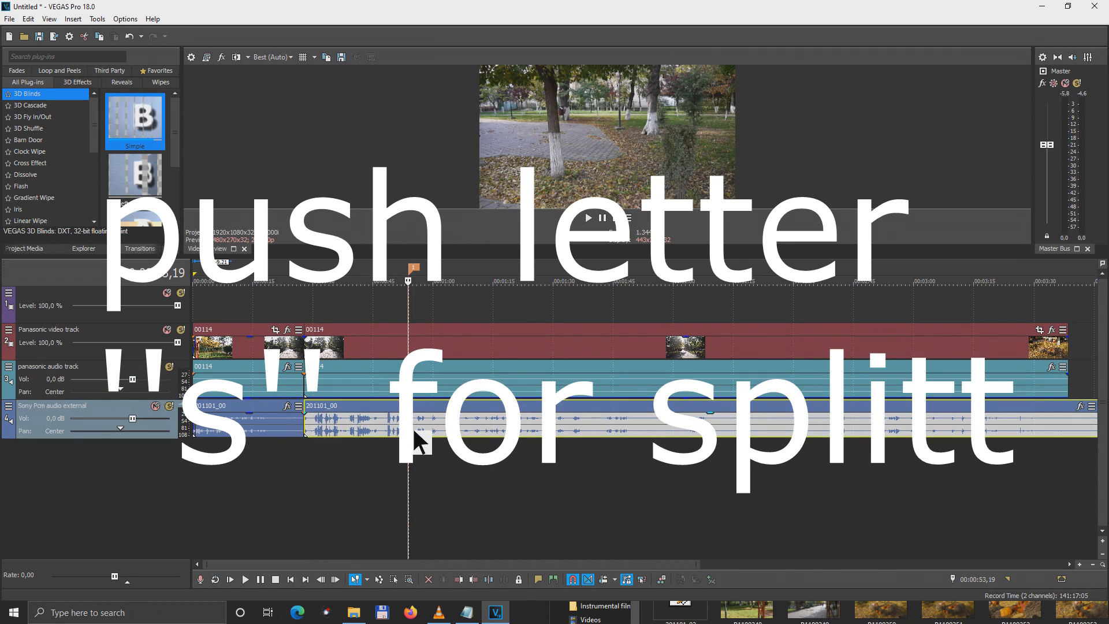
{"action": "key", "text": "s"}
{"action": "left_click", "coordinate": [415, 383]}
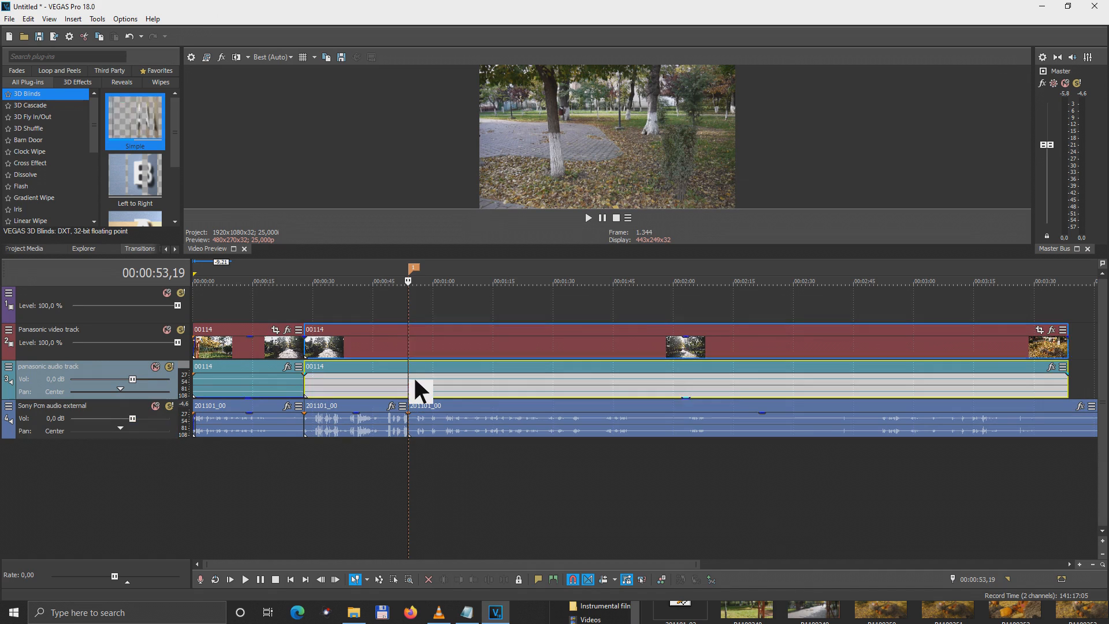
{"action": "key", "text": "s"}
Step: Lower the gain of the middle segment of recording 201101_00 to -Inf. dB and play through it to check the silence
{"action": "left_click", "coordinate": [360, 409]}
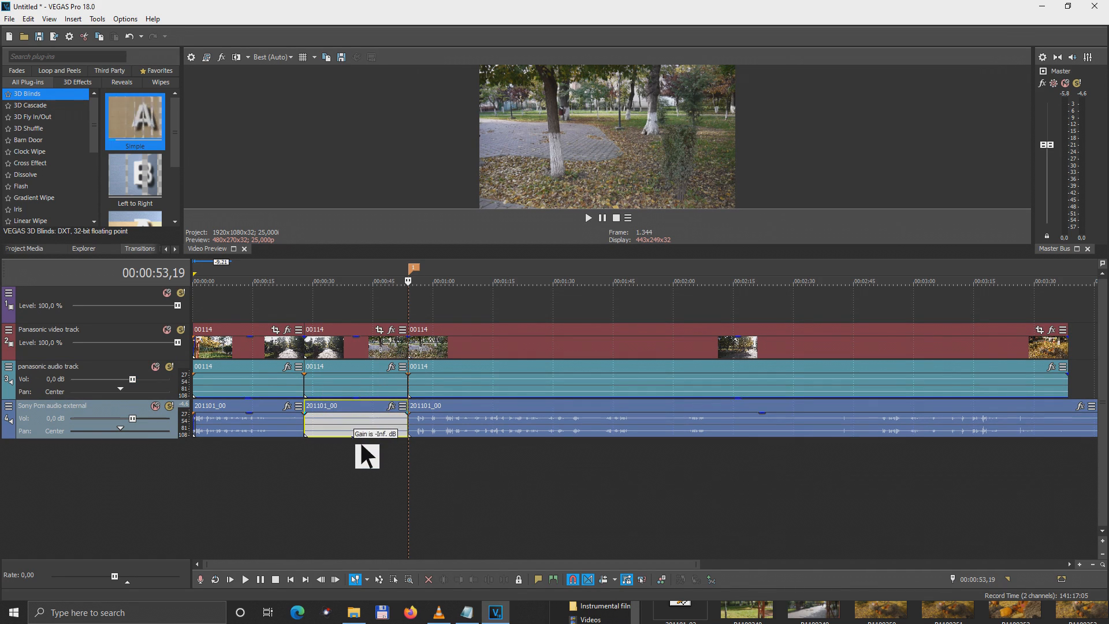
{"action": "left_click", "coordinate": [308, 440]}
{"action": "key", "text": "space"}
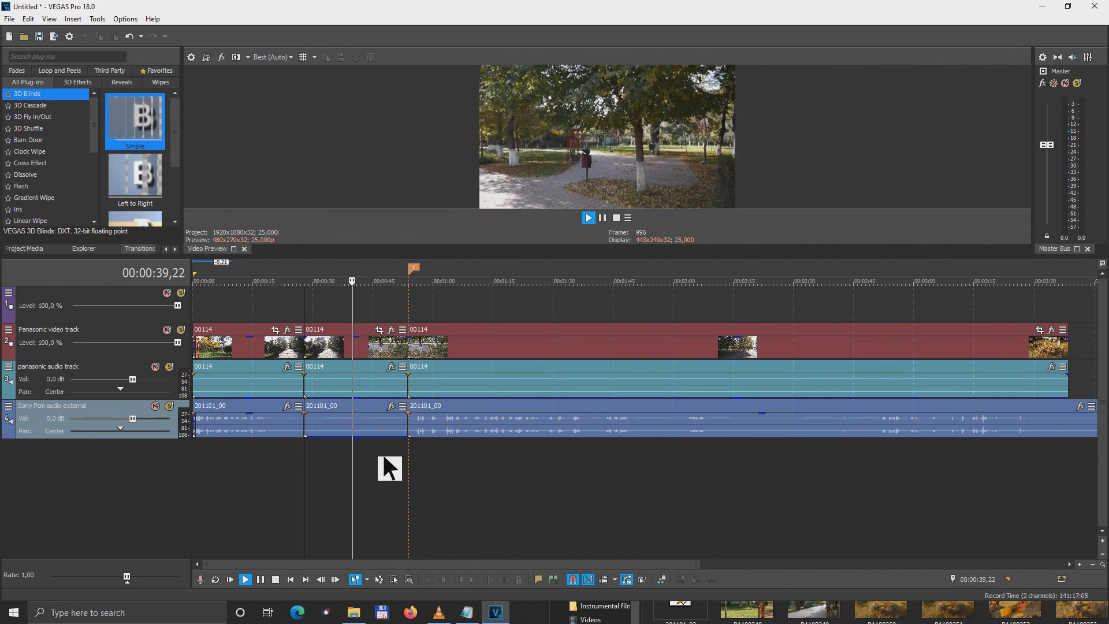
{"action": "left_click_drag", "start_coordinate": [361, 401], "coordinate": [362, 460]}
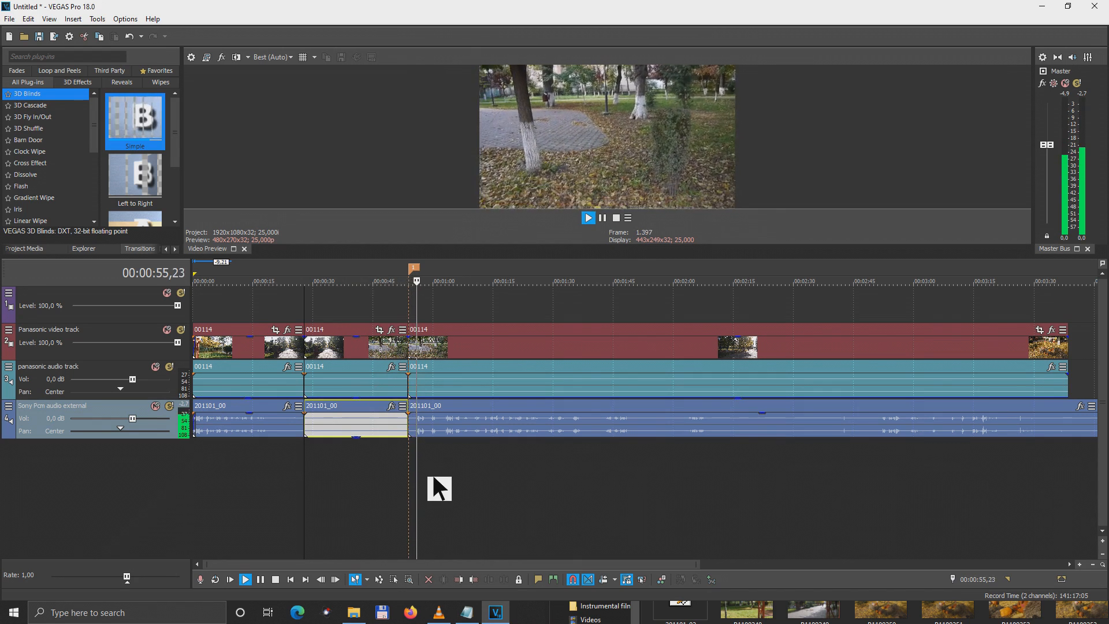
{"action": "scroll", "coordinate": [433, 478], "scroll_direction": "up", "scroll_amount": 4}
{"action": "scroll", "coordinate": [434, 479], "scroll_direction": "down", "scroll_amount": 5}
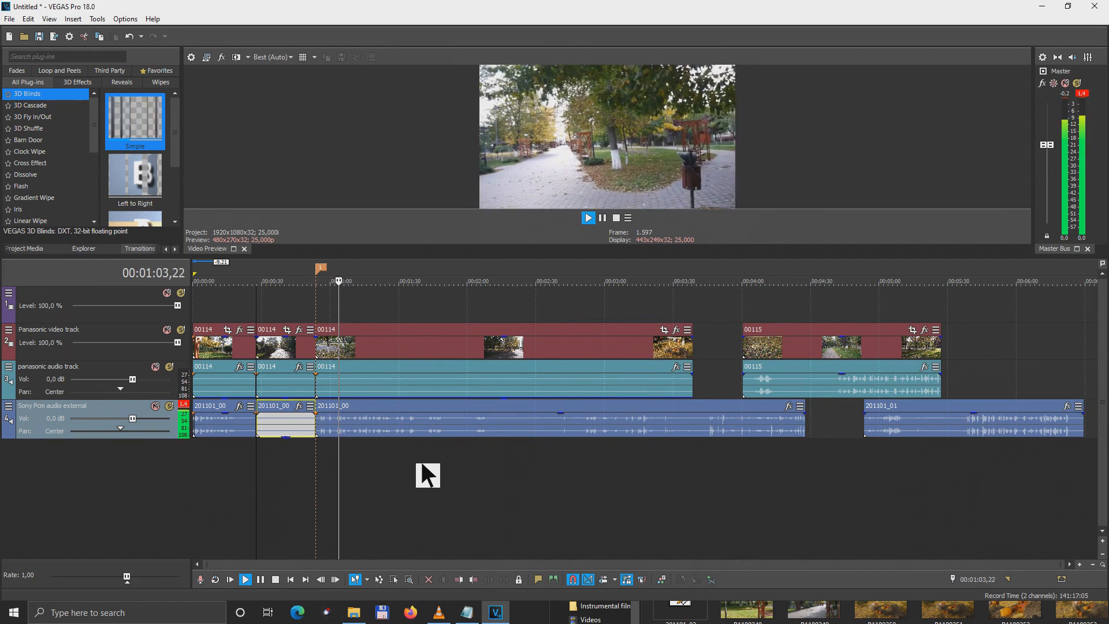
{"action": "key", "text": "space"}
Step: Insert a text event on the empty top video track at 00:00:03,13 and apply the title preset "1vio"
{"action": "key", "text": "Home"}
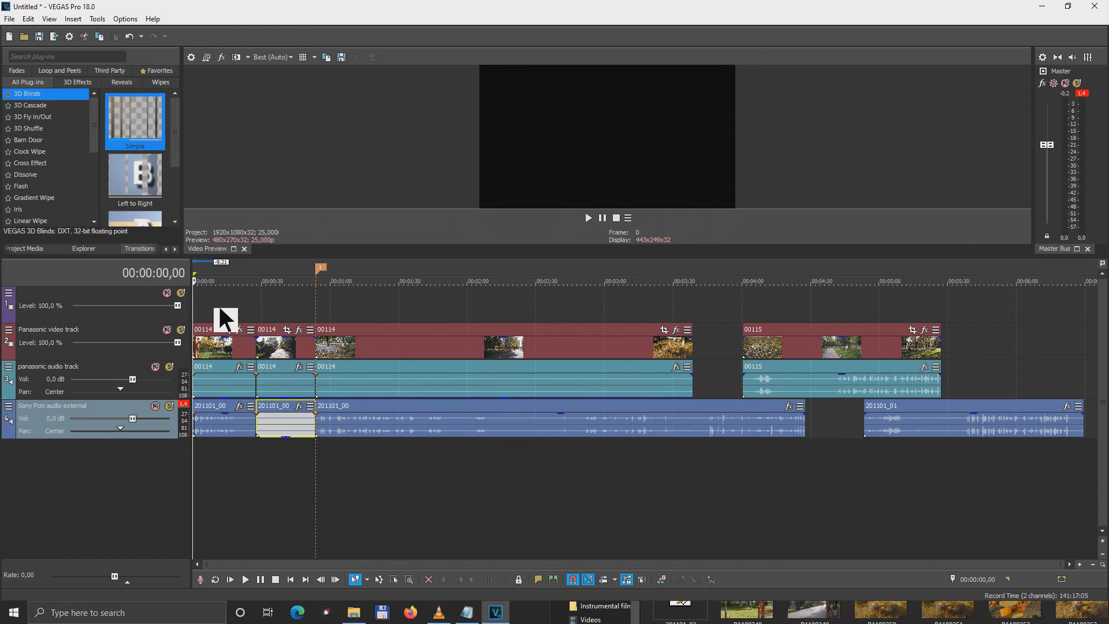
{"action": "left_click", "coordinate": [202, 299]}
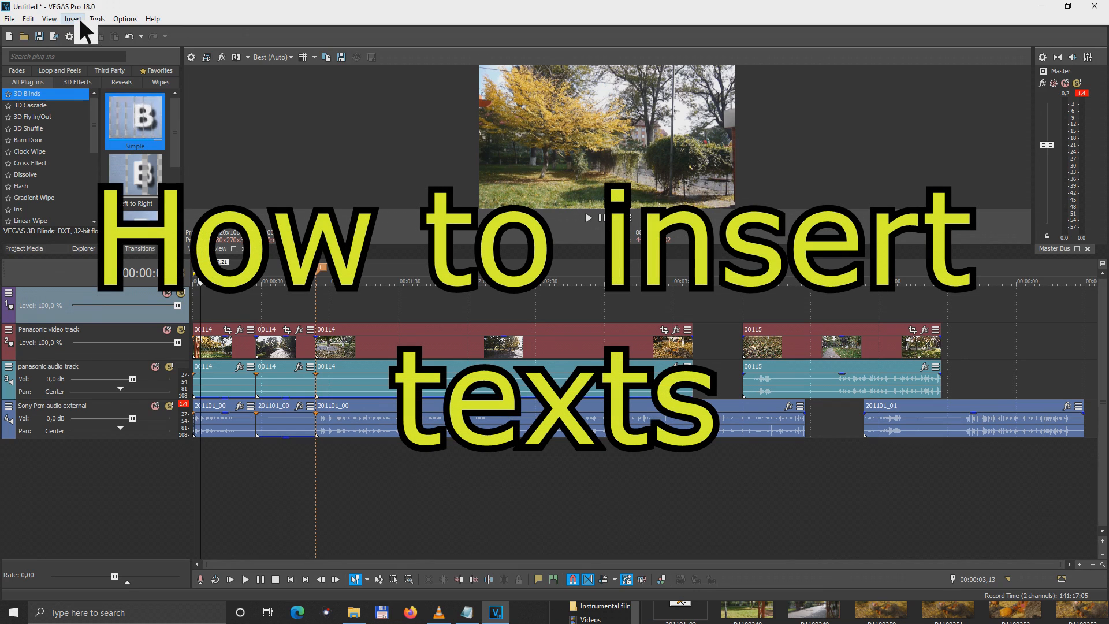
{"action": "left_click", "coordinate": [79, 18]}
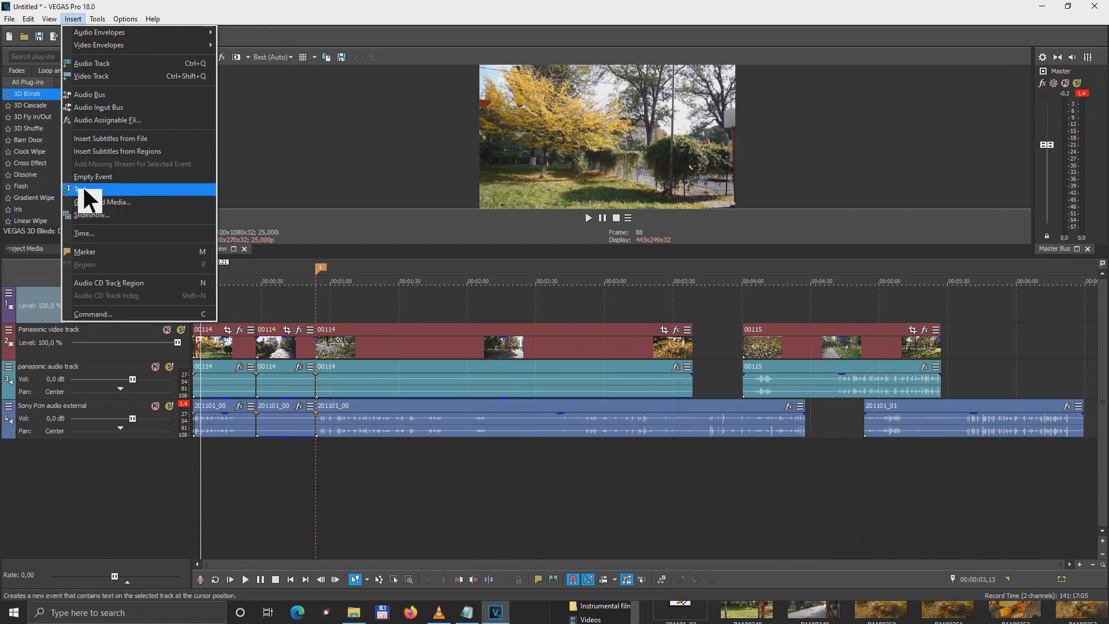
{"action": "left_click", "coordinate": [85, 188]}
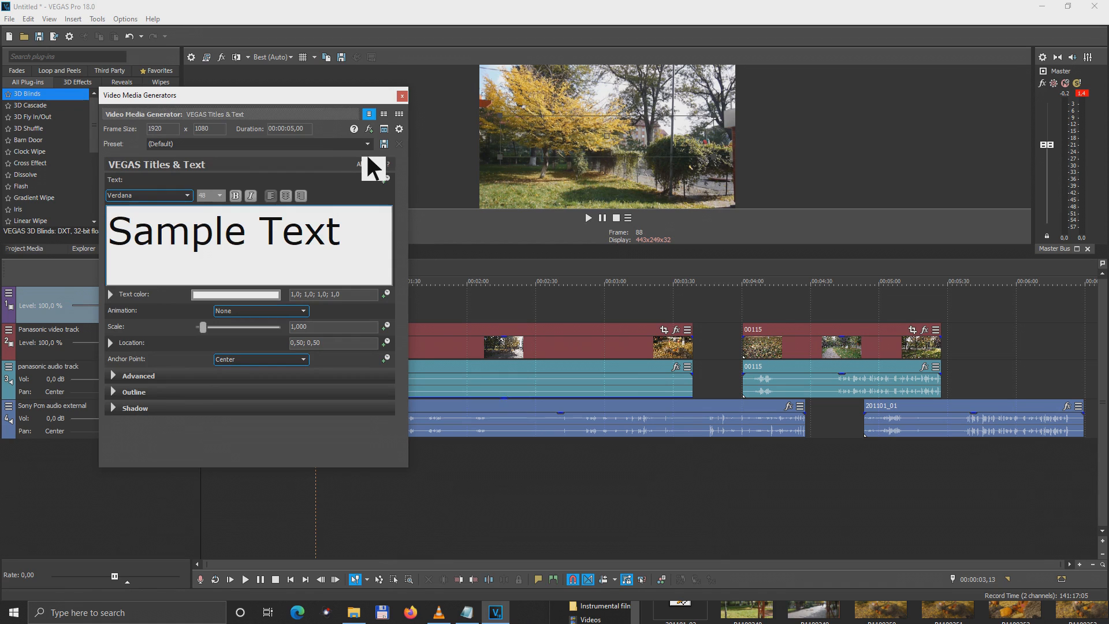
{"action": "left_click", "coordinate": [375, 146]}
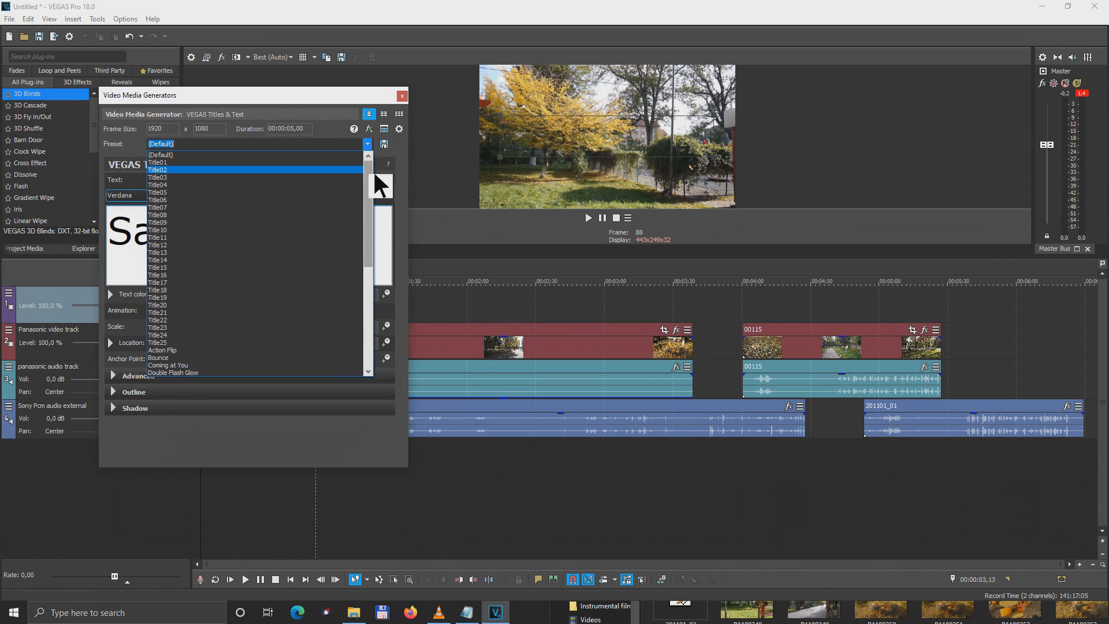
{"action": "left_click_drag", "start_coordinate": [369, 171], "coordinate": [379, 313]}
{"action": "left_click", "coordinate": [224, 357]}
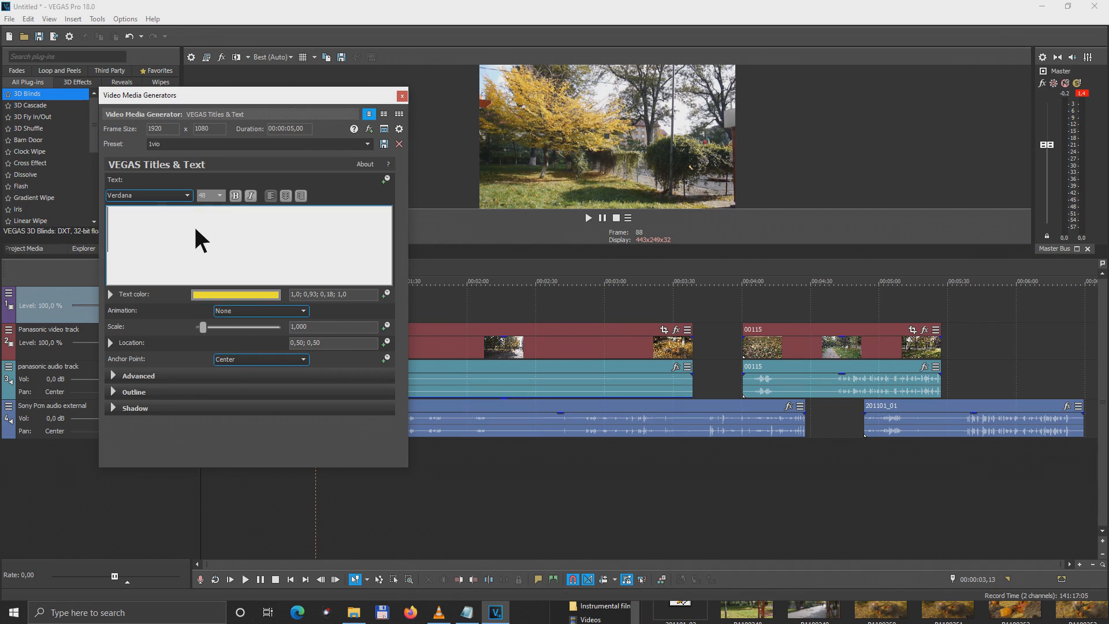
Step: Enter "Autumn in the Parc" as the title text, with "Parc" on its own line
{"action": "type", "text": "Autum"}
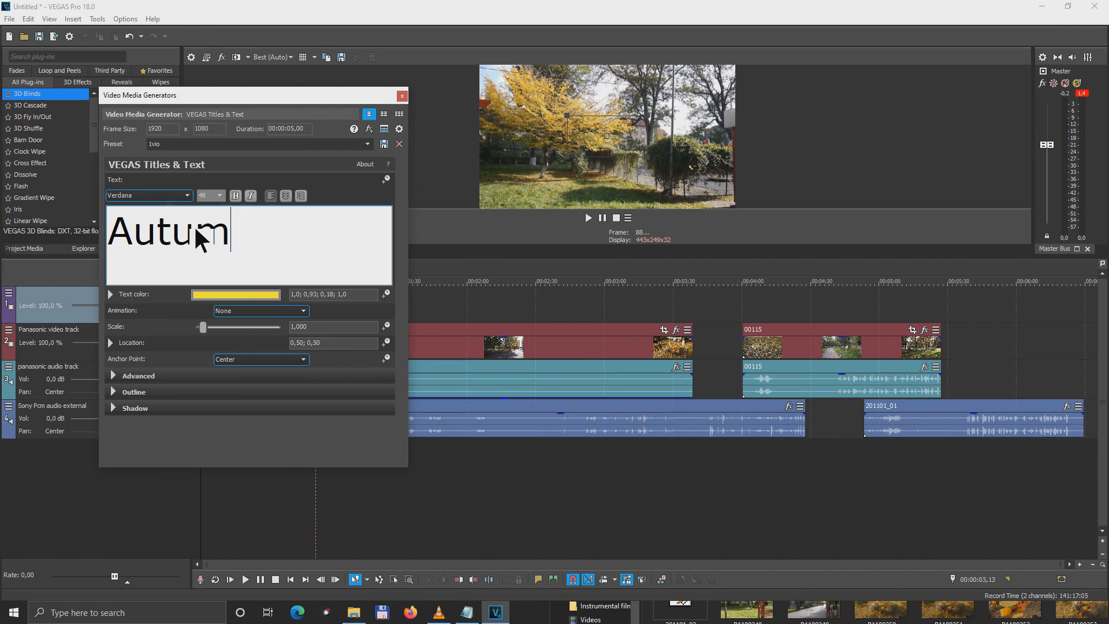
{"action": "type", "text": "n in the"}
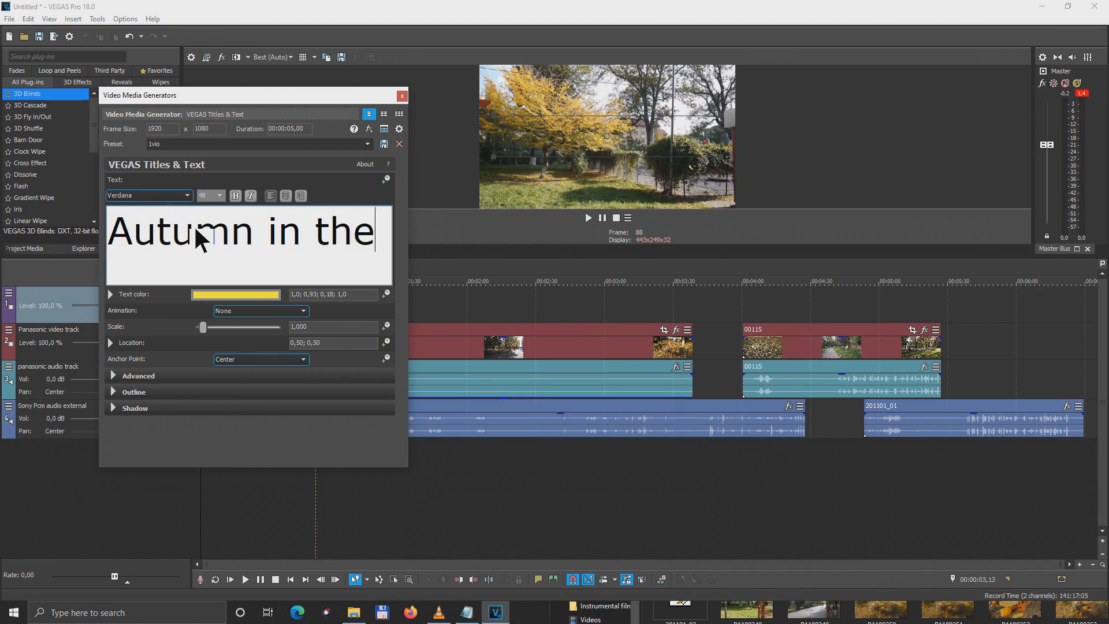
{"action": "key", "text": "ctrl+a"}
{"action": "type", "text": "Parc"}
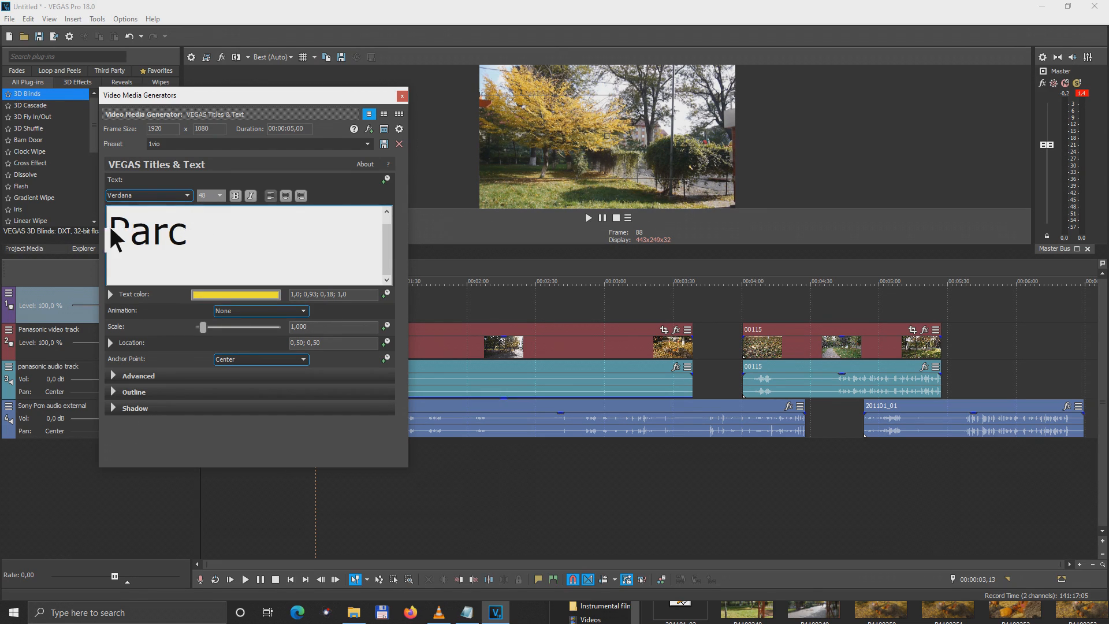
Step: Make the whole title text bold and centred, and play the project from the start to check the title
{"action": "key", "text": "ctrl+a"}
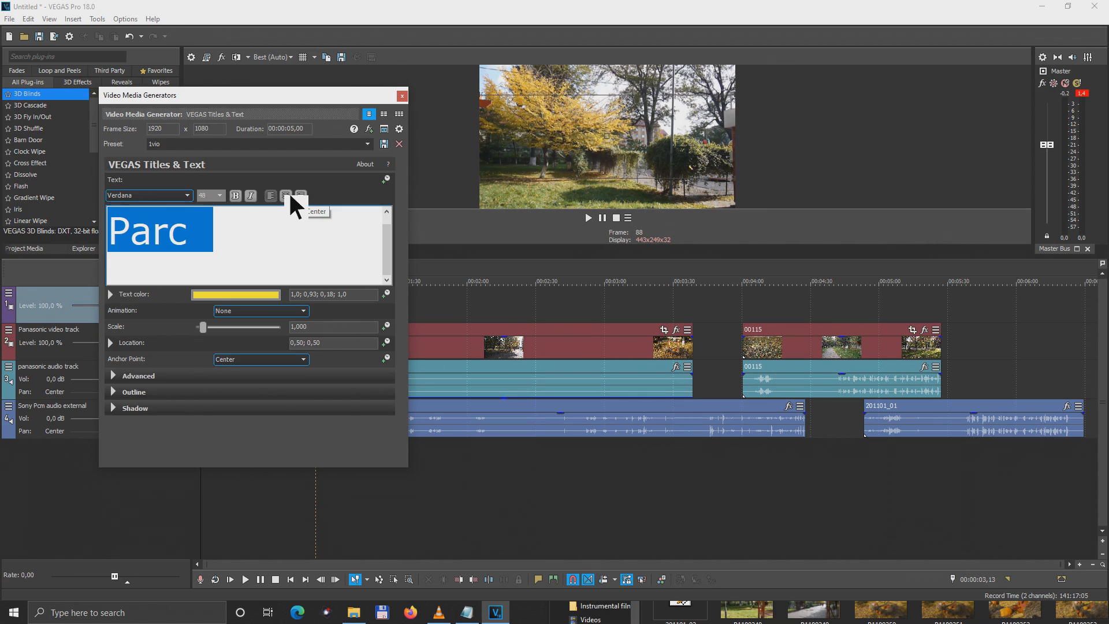
{"action": "left_click", "coordinate": [236, 195]}
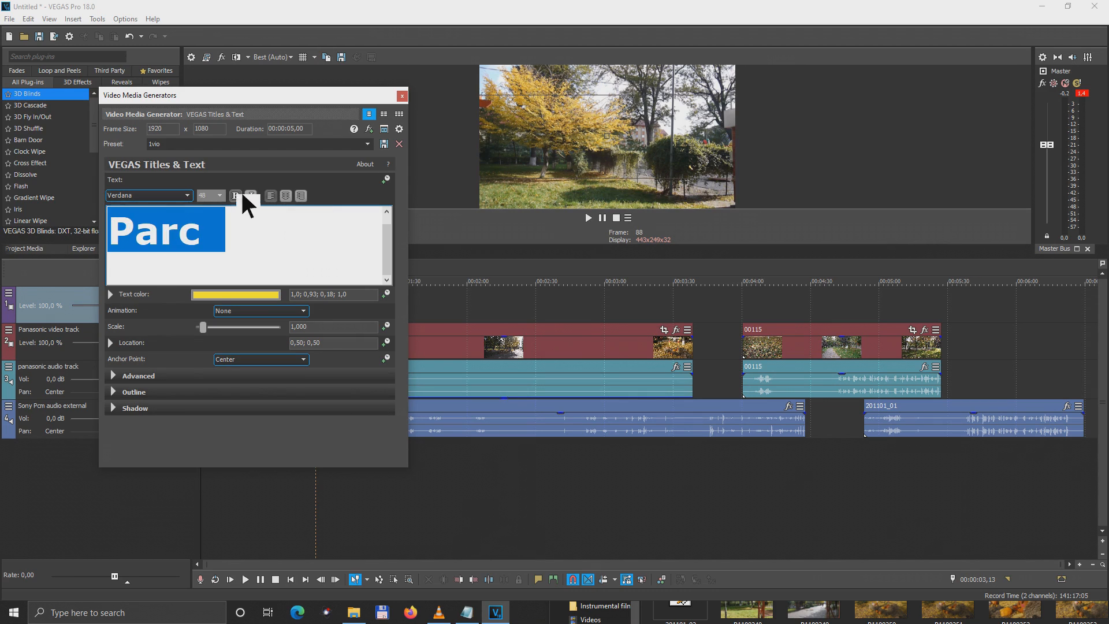
{"action": "left_click", "coordinate": [292, 193]}
{"action": "left_click_drag", "start_coordinate": [388, 249], "coordinate": [392, 235]}
{"action": "left_click", "coordinate": [340, 234]}
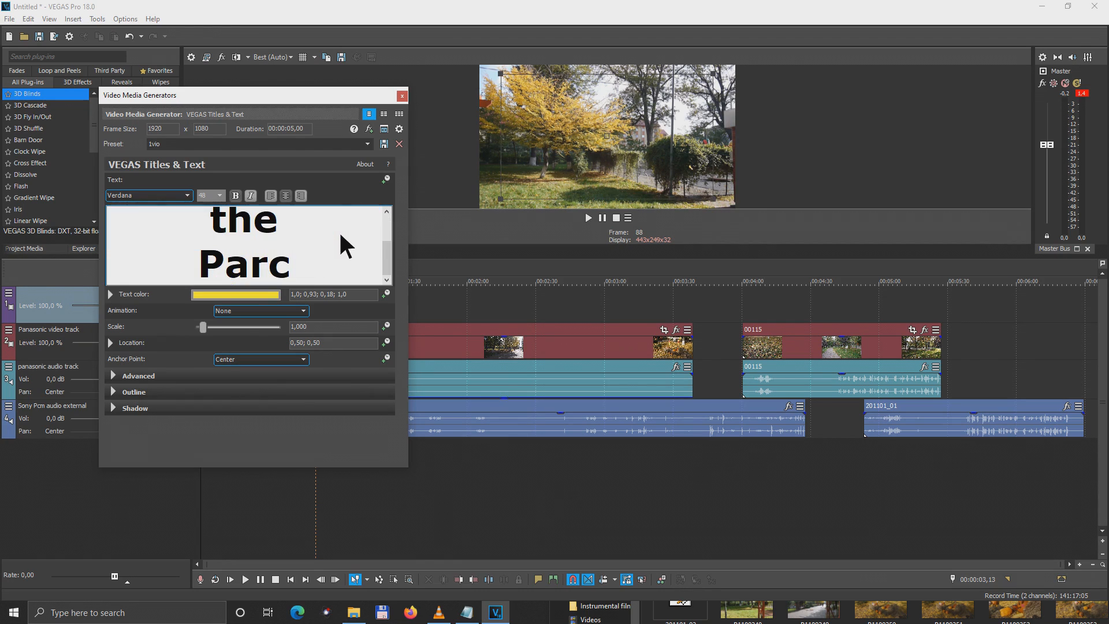
{"action": "left_click", "coordinate": [402, 95]}
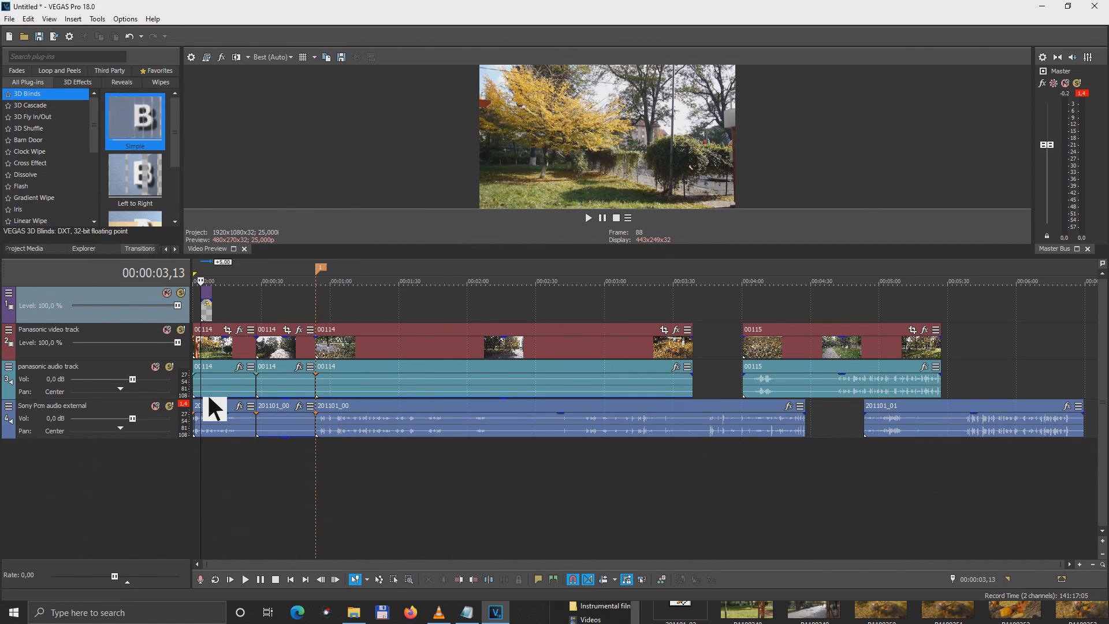
{"action": "key", "text": "ctrl+Home"}
{"action": "key", "text": "space"}
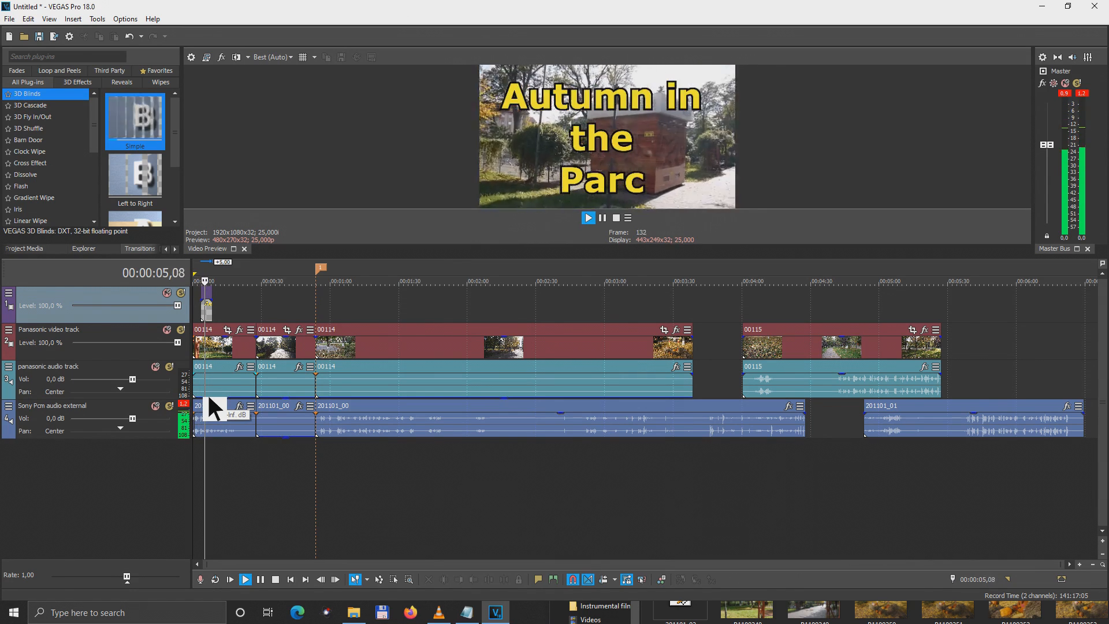
{"action": "key", "text": "space"}
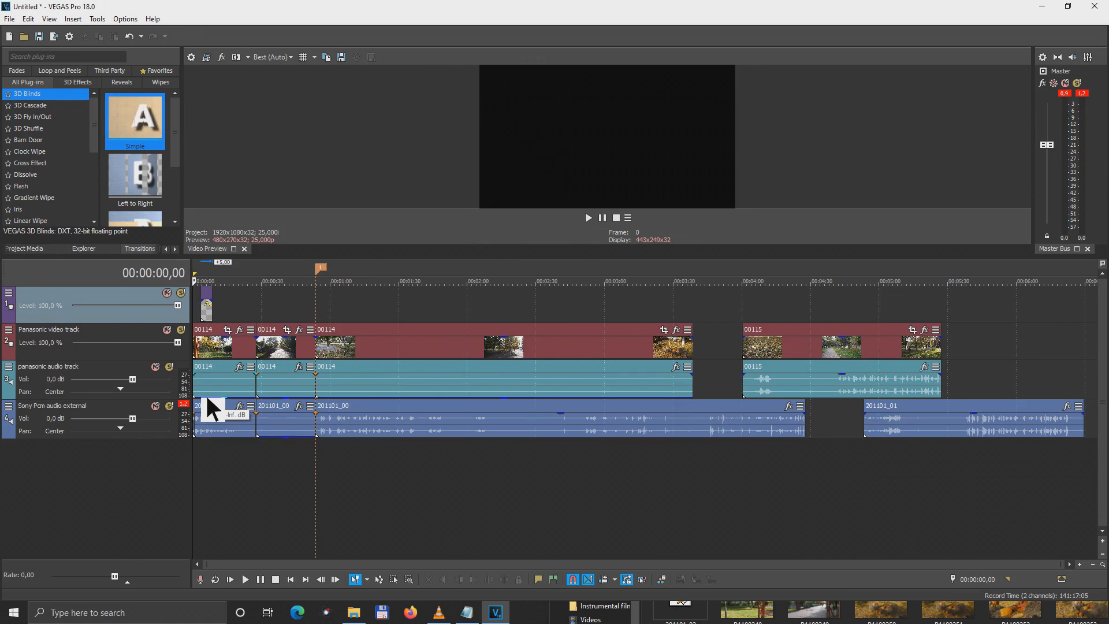
Step: Give the title event a fade-in of about 1 second and a fade-out of about 0.8 seconds, and preview from the start
{"action": "scroll", "coordinate": [207, 393], "scroll_direction": "up", "scroll_amount": 10}
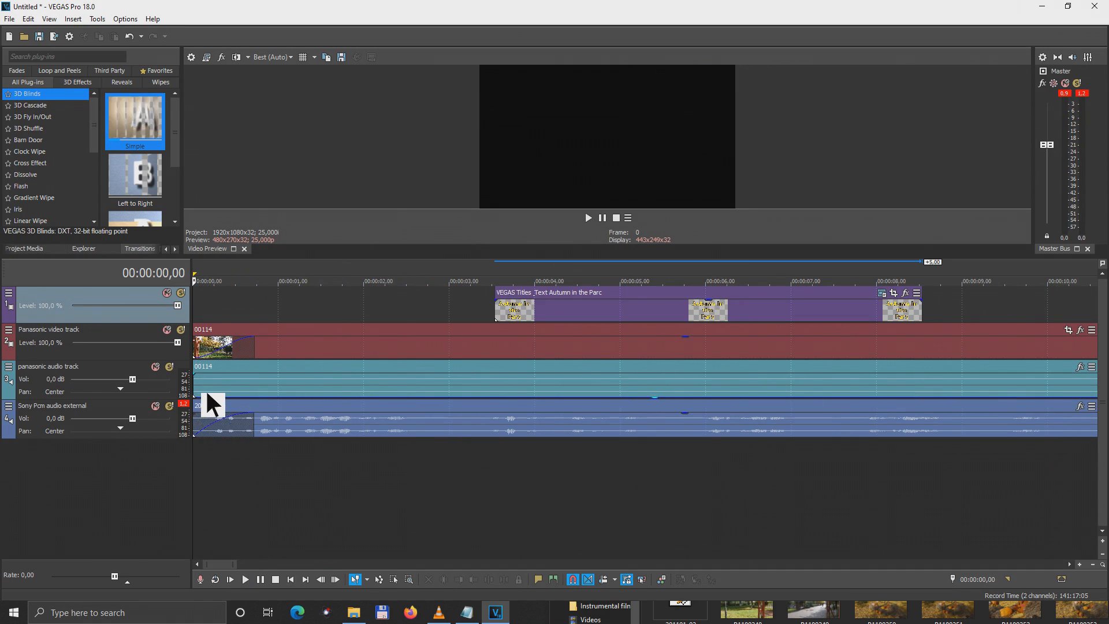
{"action": "left_click", "coordinate": [498, 306]}
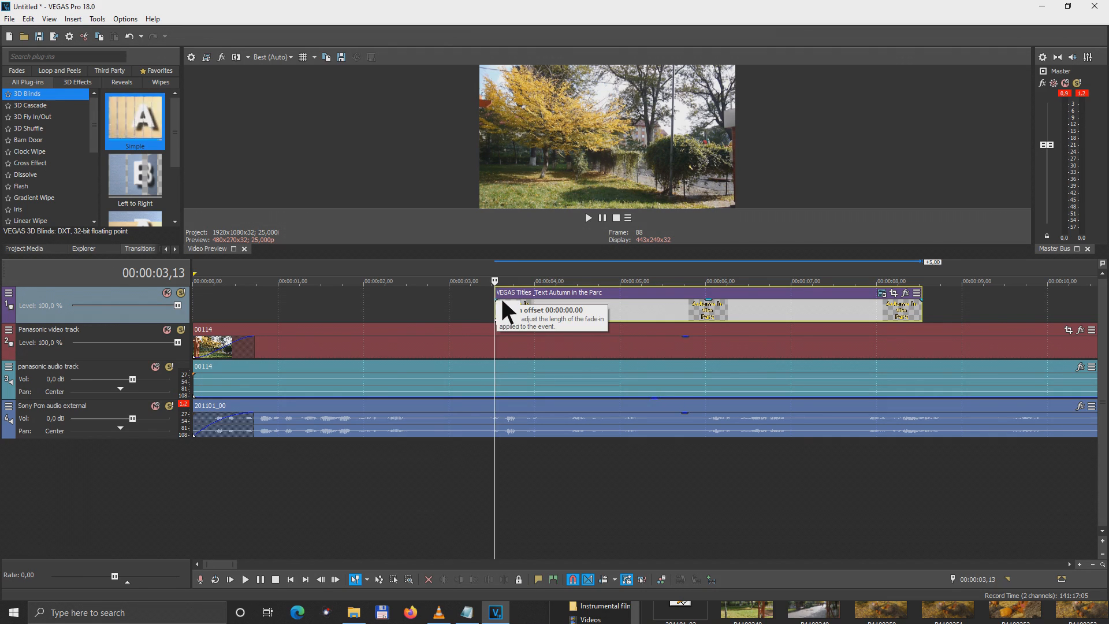
{"action": "left_click_drag", "start_coordinate": [502, 298], "coordinate": [594, 306]}
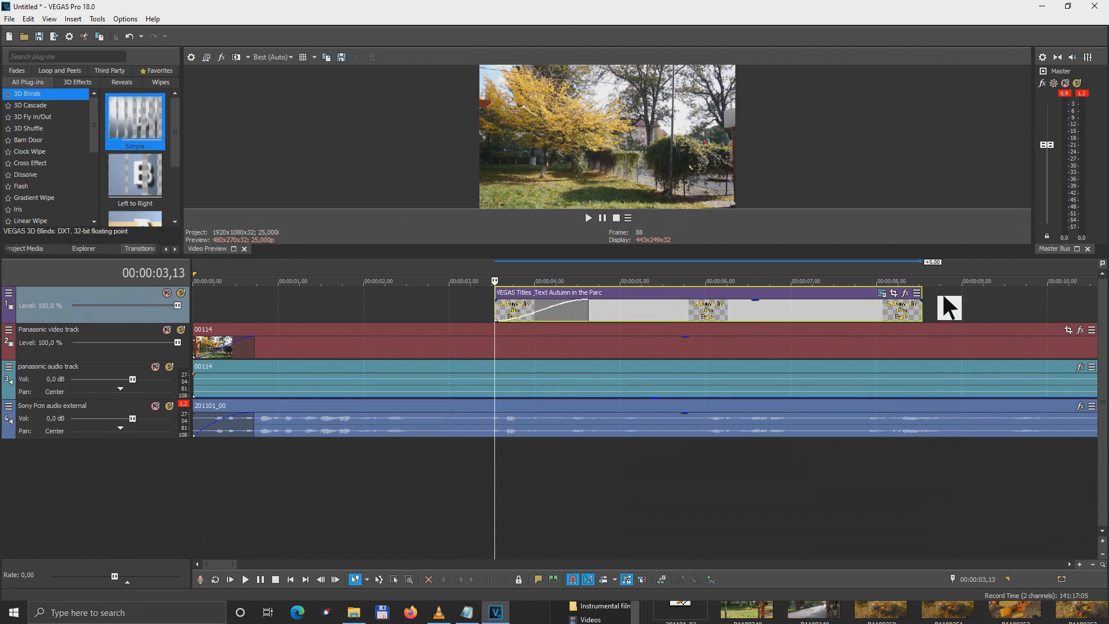
{"action": "left_click_drag", "start_coordinate": [928, 299], "coordinate": [855, 303]}
{"action": "key", "text": "ctrl+Home"}
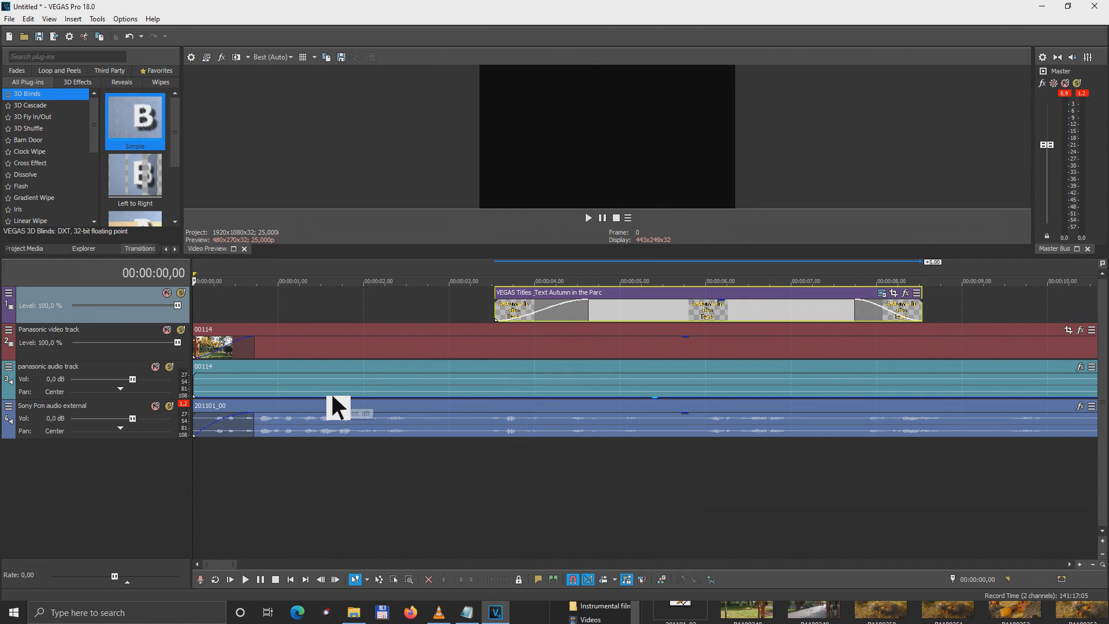
{"action": "key", "text": "space"}
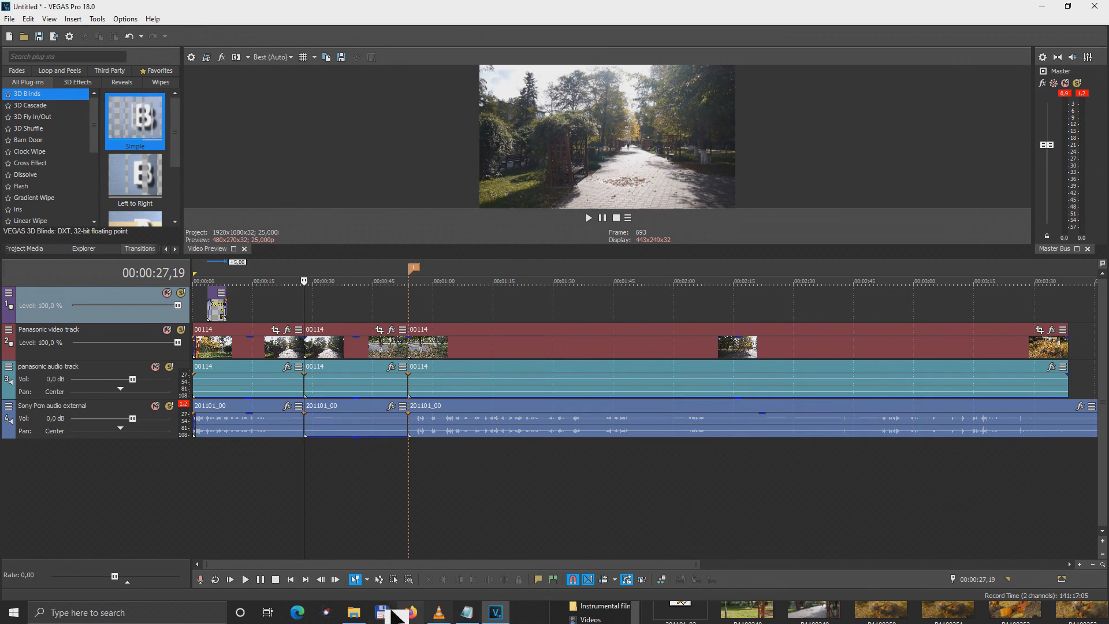
Step: Add photo P1180248 from folder 1 in File Explorer to the top video track at the 00:00:53,19 split and shift it 8 frames earlier
{"action": "left_click", "coordinate": [367, 611]}
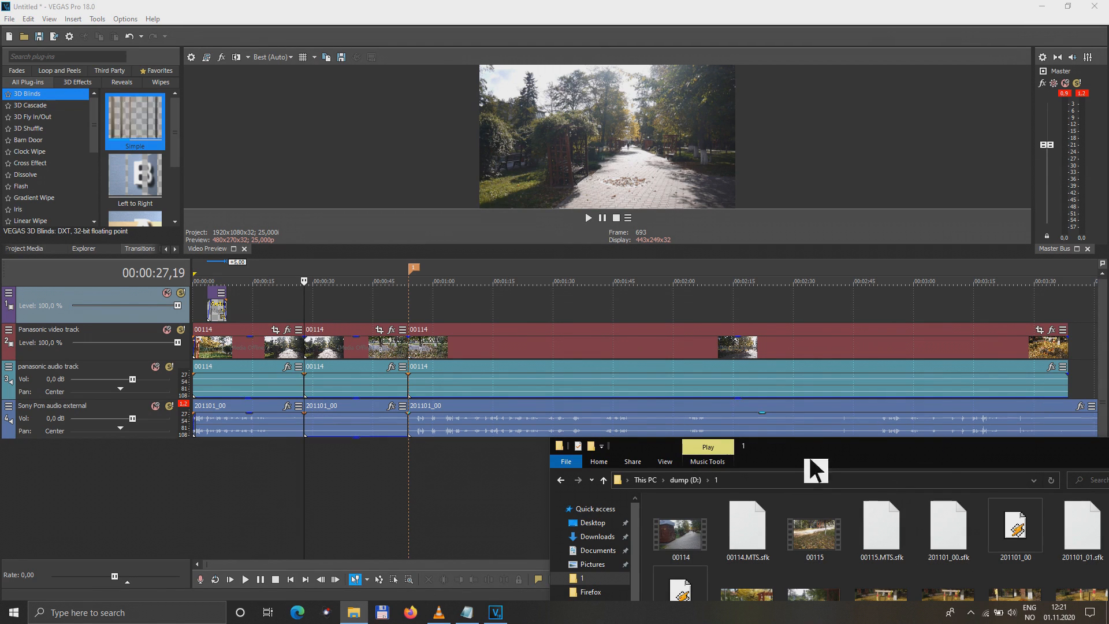
{"action": "left_click_drag", "start_coordinate": [770, 453], "coordinate": [750, 193]}
{"action": "left_click_drag", "start_coordinate": [712, 347], "coordinate": [427, 304]}
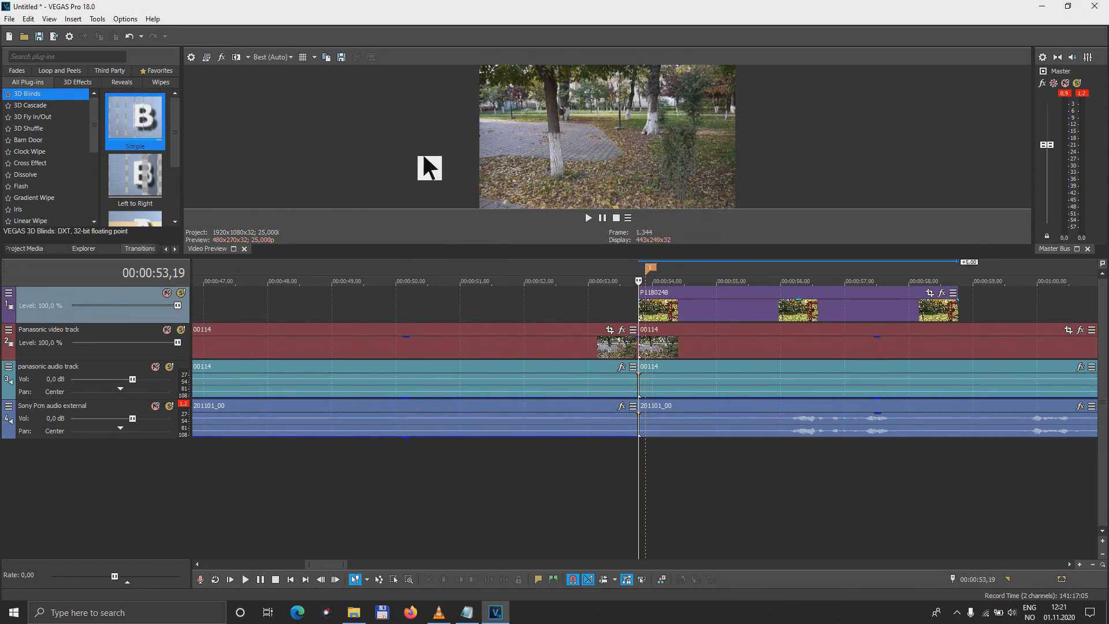
{"action": "left_click_drag", "start_coordinate": [724, 286], "coordinate": [708, 292]}
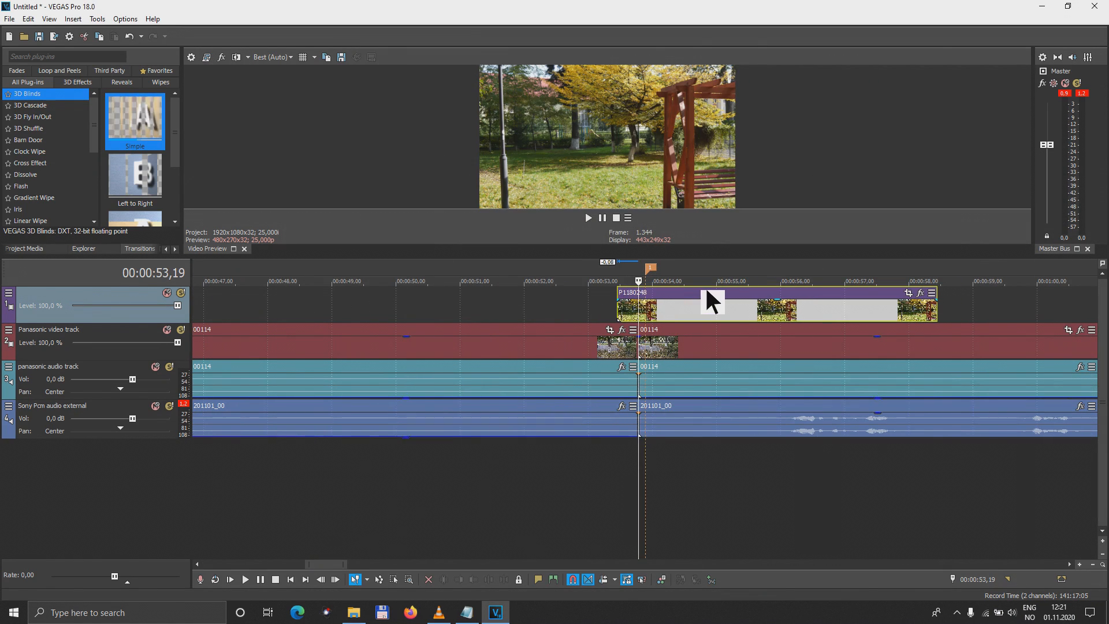
Step: Apply the 3D Blinds Left to Right transition to the start of photo P1180248 and the Spin preset to its end
{"action": "left_click", "coordinate": [146, 176]}
{"action": "left_click_drag", "start_coordinate": [145, 176], "coordinate": [624, 304]}
{"action": "left_click", "coordinate": [323, 108]}
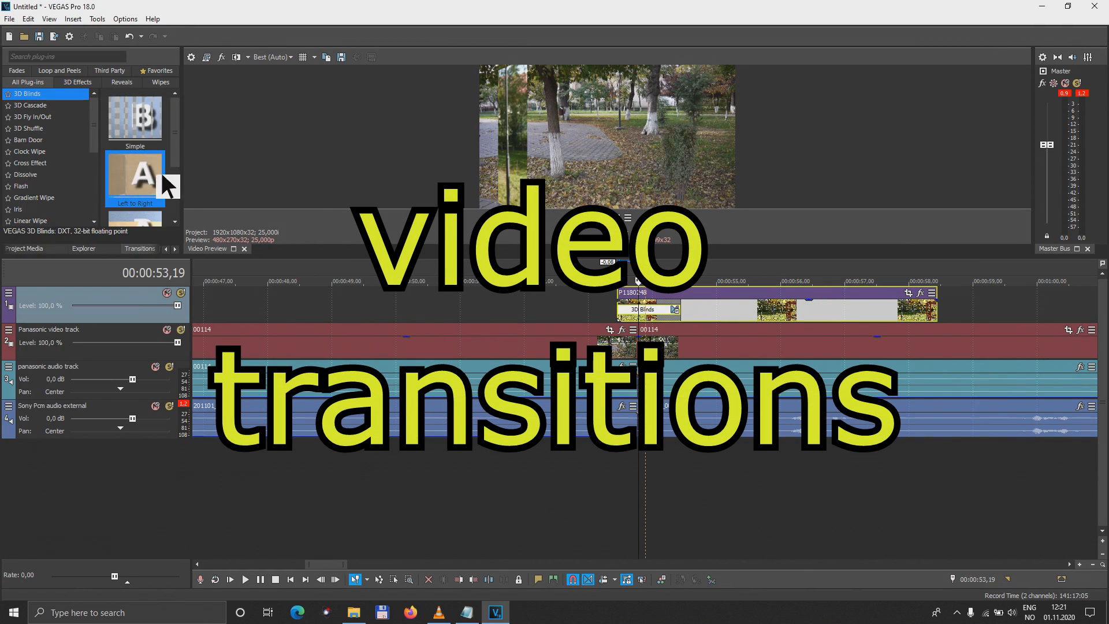
{"action": "scroll", "coordinate": [161, 172], "scroll_direction": "down", "scroll_amount": 2}
{"action": "left_click", "coordinate": [136, 179]}
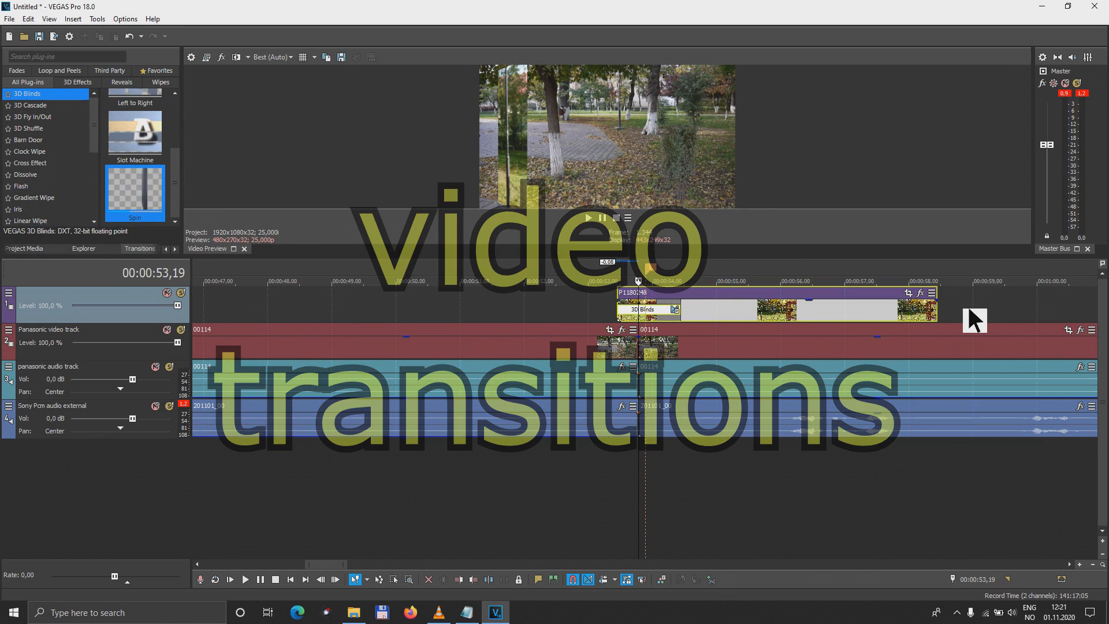
{"action": "left_click_drag", "start_coordinate": [943, 308], "coordinate": [941, 306]}
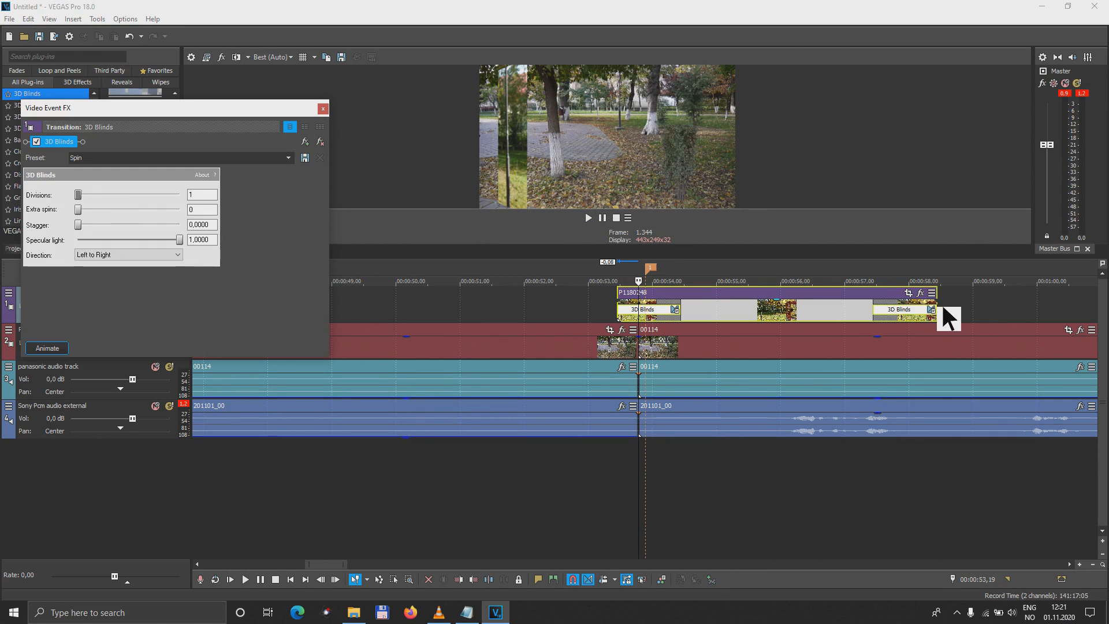
{"action": "left_click", "coordinate": [322, 108]}
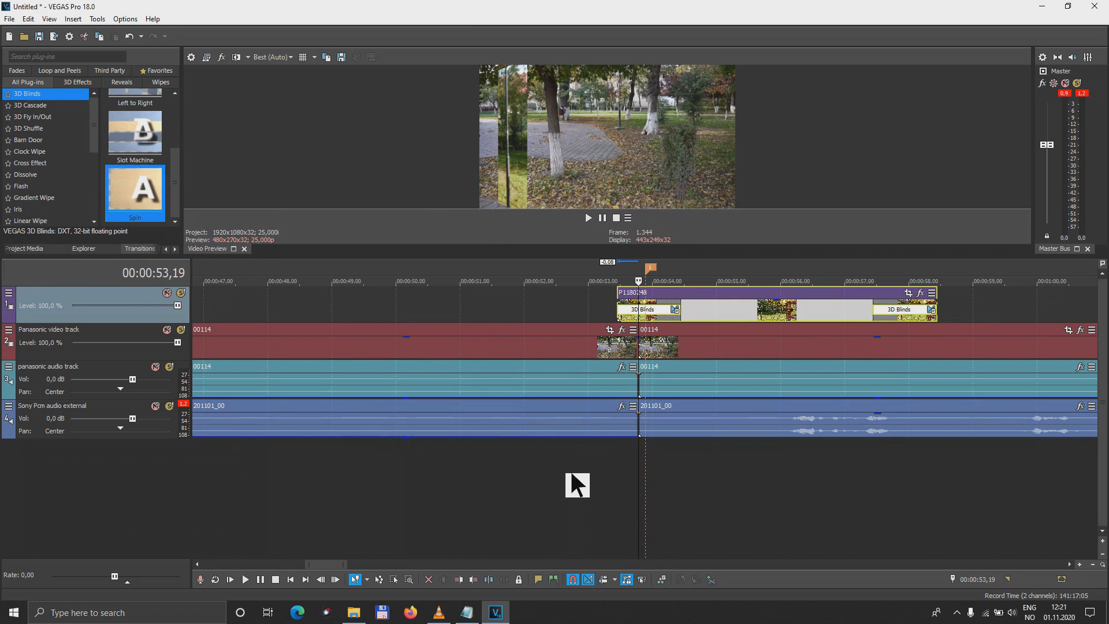
Step: Play from about one second before photo P1180248 to check the two 3D Blinds transitions
{"action": "left_click", "coordinate": [574, 482]}
{"action": "key", "text": "space"}
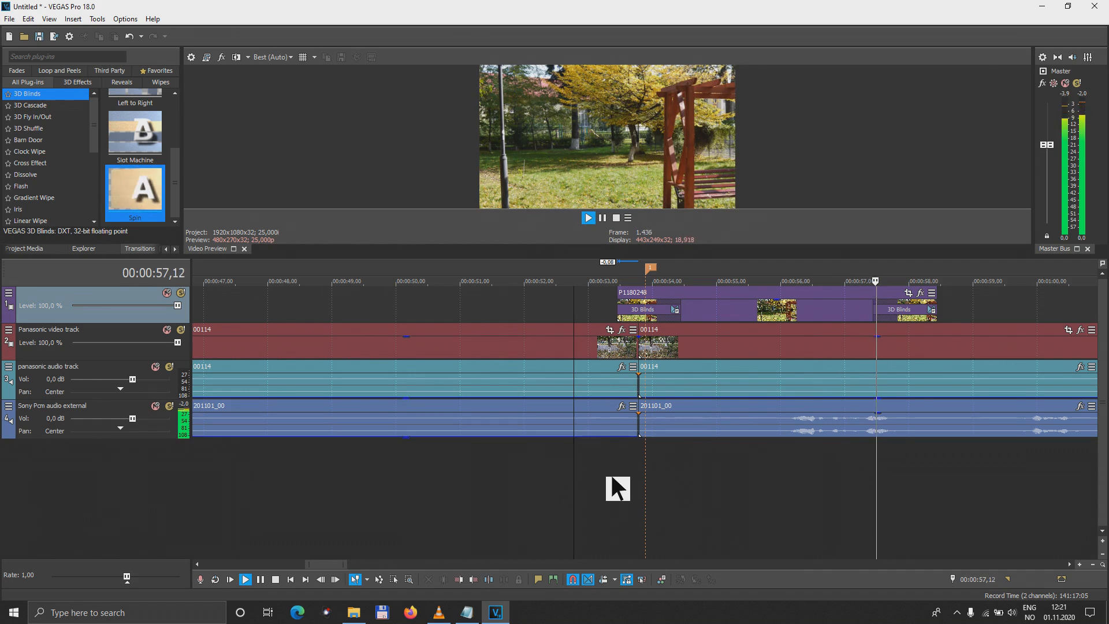
{"action": "key", "text": "space"}
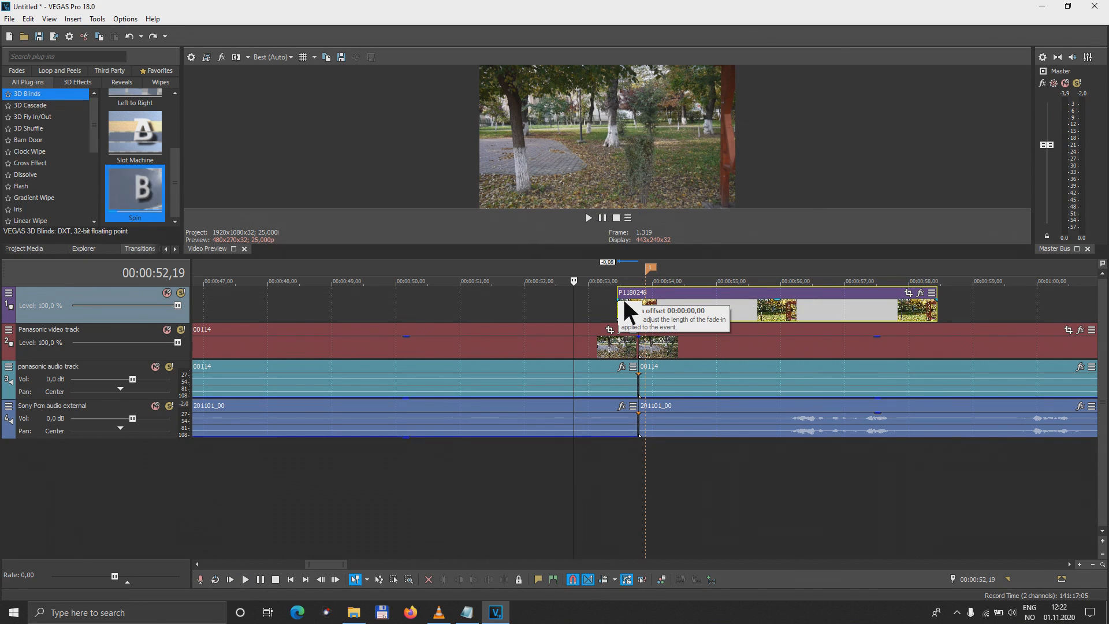
Step: Give photo P1180248 a fade-in and a fade-out of about 0.9 seconds each, and preview from before the photo
{"action": "left_click_drag", "start_coordinate": [622, 296], "coordinate": [676, 300]}
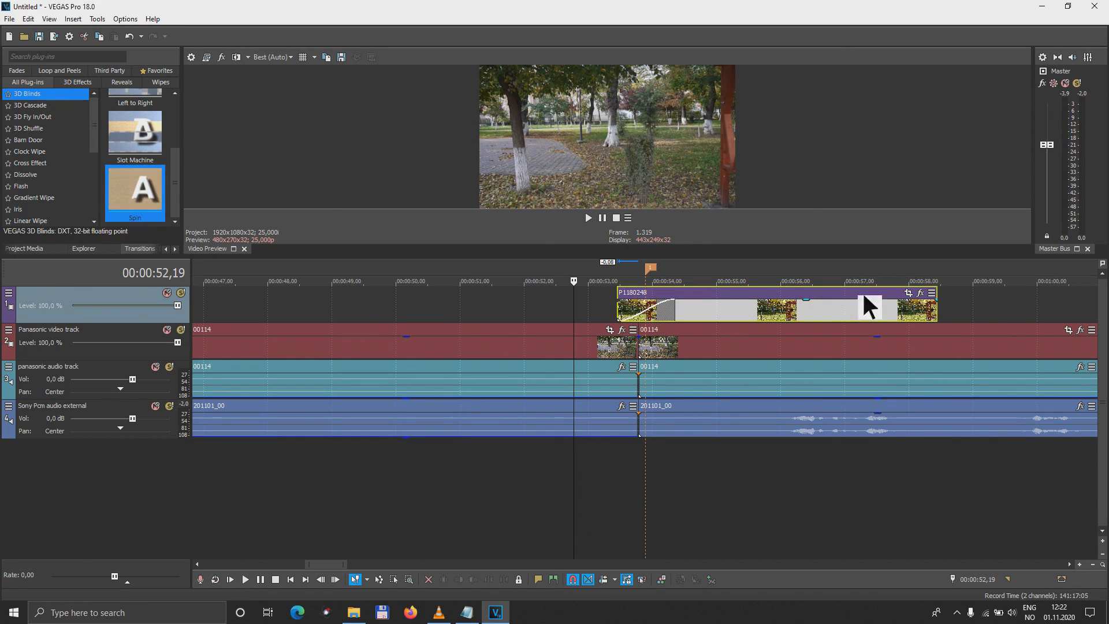
{"action": "left_click_drag", "start_coordinate": [942, 299], "coordinate": [884, 303]}
{"action": "left_click", "coordinate": [535, 449]}
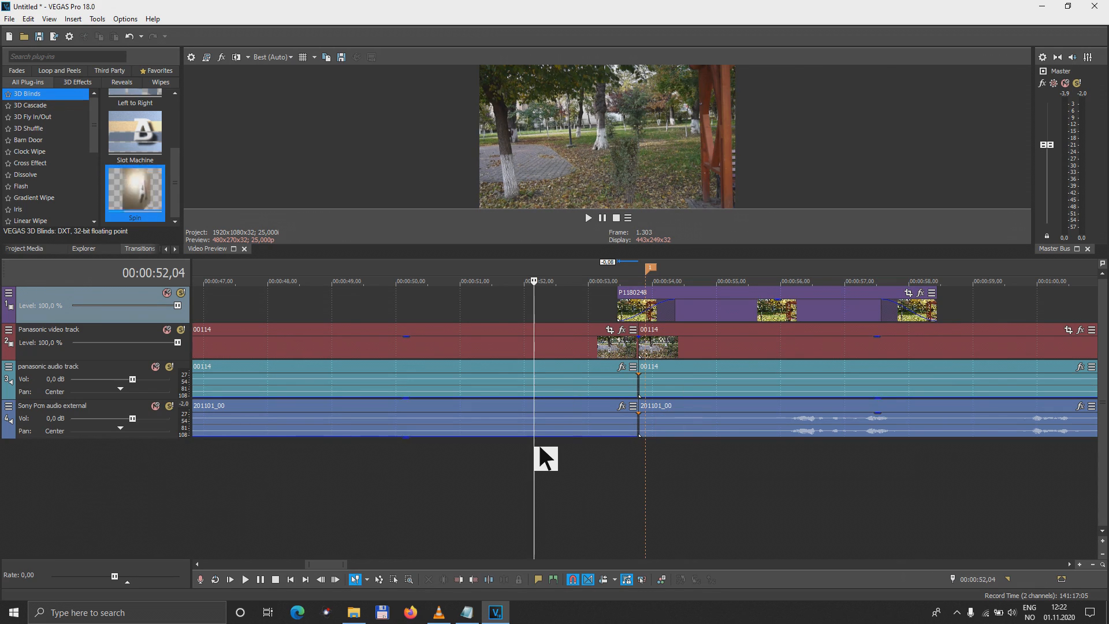
{"action": "left_click", "coordinate": [483, 448]}
{"action": "key", "text": "space"}
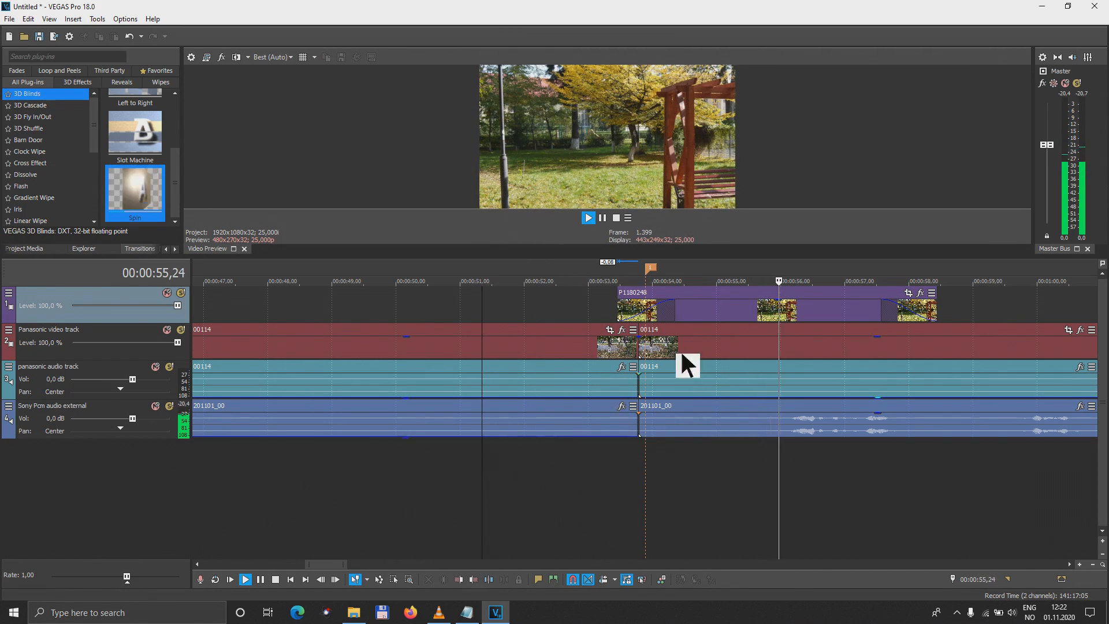
{"action": "left_click", "coordinate": [682, 303]}
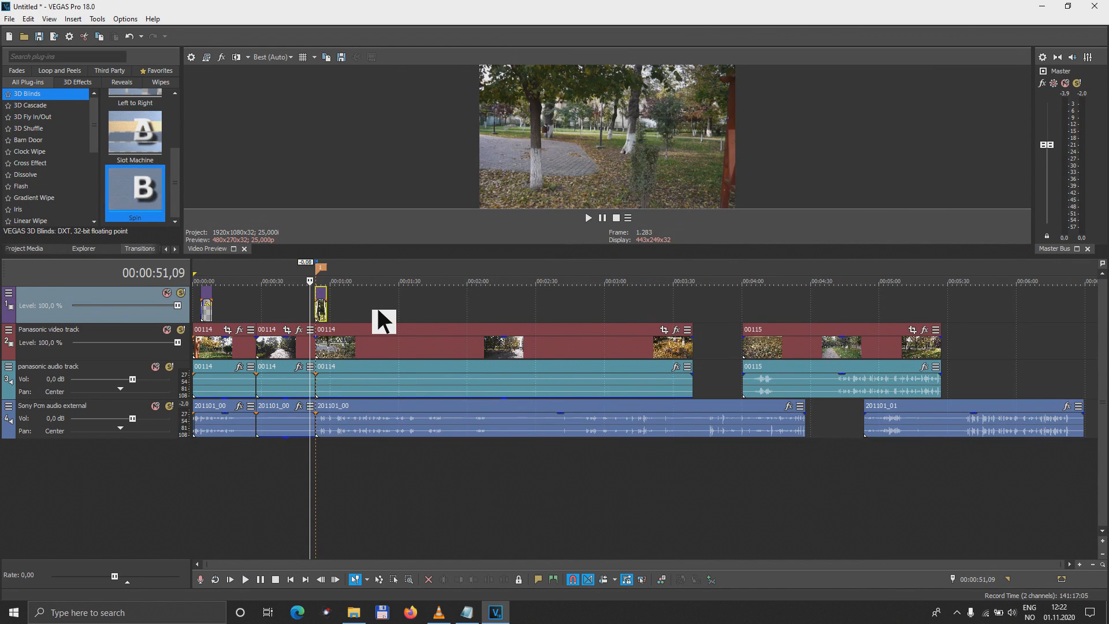
Step: Split the external recorder audio event 201101_00 at 00:03:06,09, leaving the camera video and audio uncut
{"action": "left_click", "coordinate": [376, 310]}
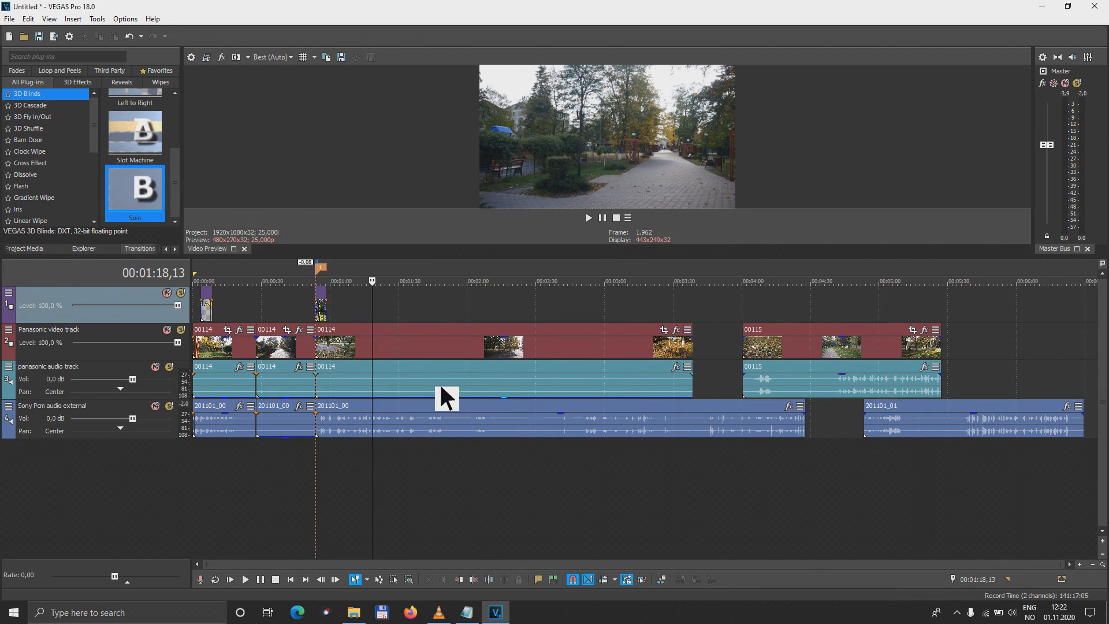
{"action": "key", "text": "space"}
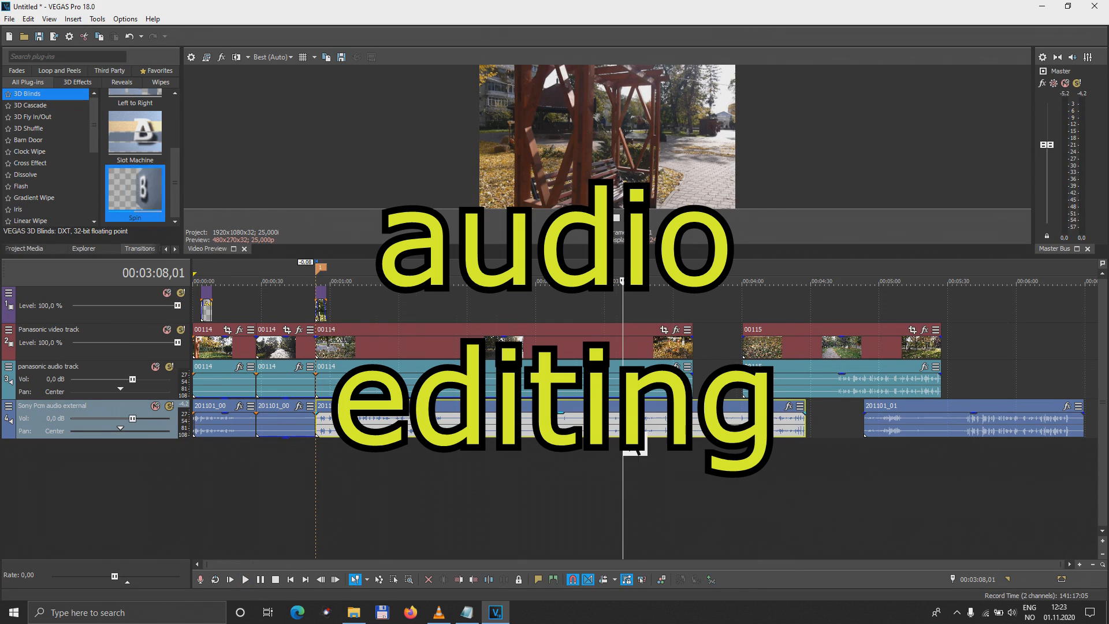
{"action": "scroll", "coordinate": [635, 450], "scroll_direction": "up", "scroll_amount": 5}
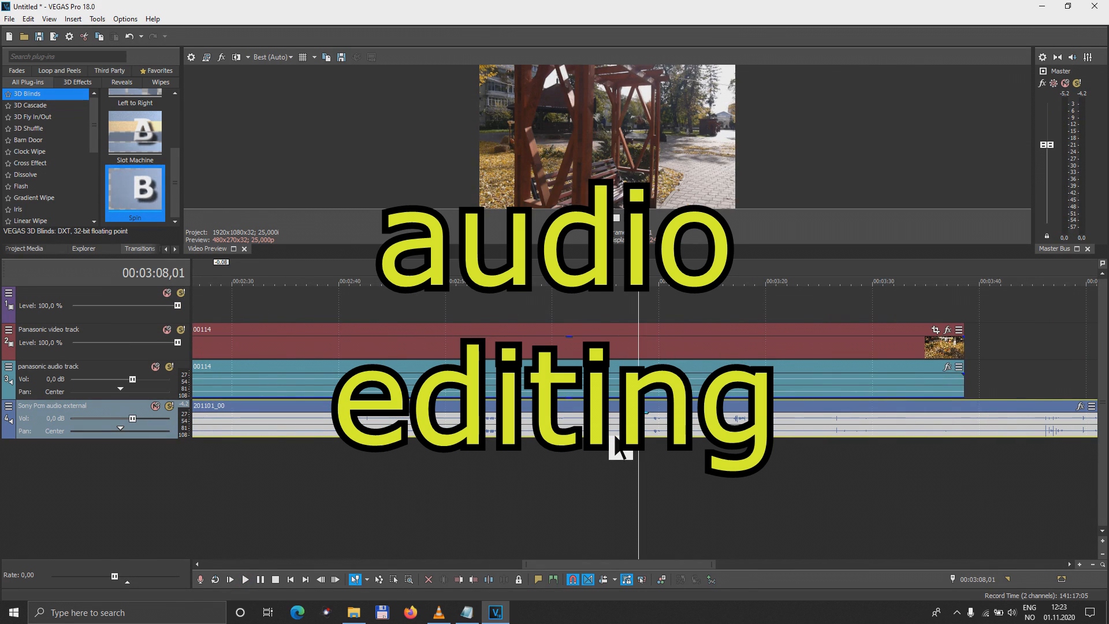
{"action": "left_click", "coordinate": [620, 434]}
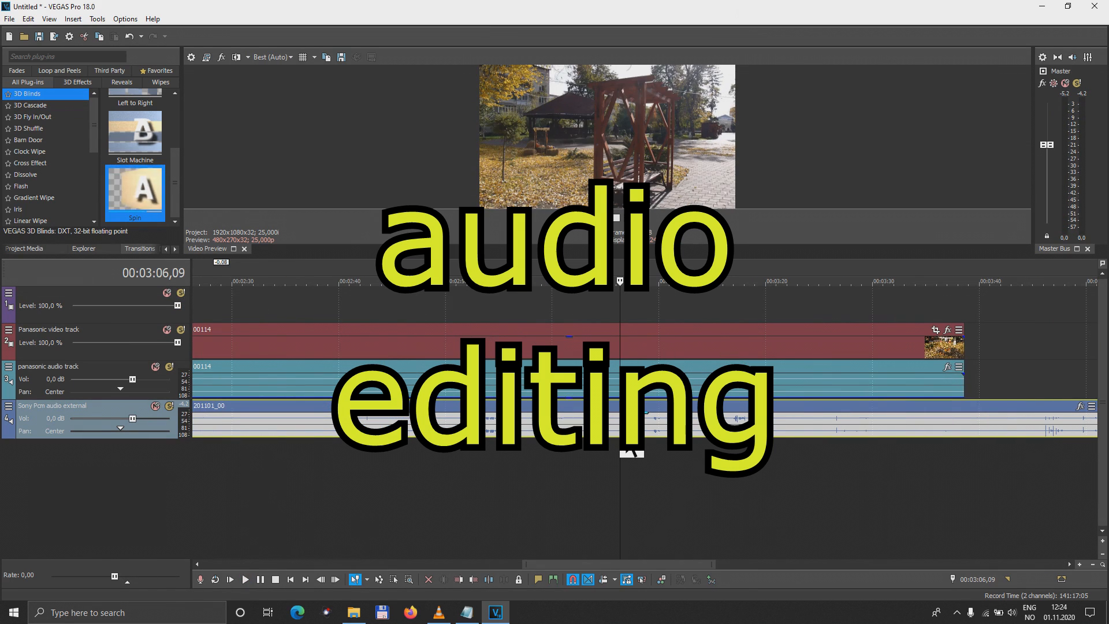
{"action": "key", "text": "s"}
Step: Try shifting the recorder audio after the 00:03:06,09 split about 7.7 seconds later, and move it back against the cut
{"action": "left_click_drag", "start_coordinate": [634, 425], "coordinate": [703, 432]}
{"action": "left_click", "coordinate": [703, 436]}
{"action": "left_click_drag", "start_coordinate": [636, 411], "coordinate": [640, 410]}
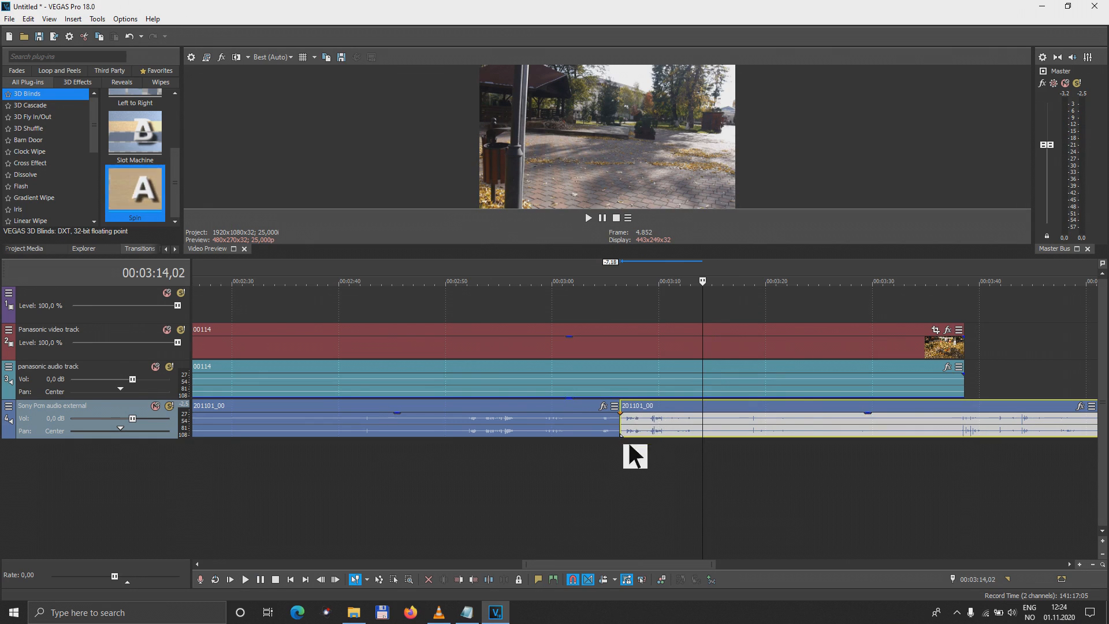
Step: Play from about three seconds before the recorder audio split to check the sound across the cut
{"action": "left_click", "coordinate": [604, 441]}
{"action": "key", "text": "space"}
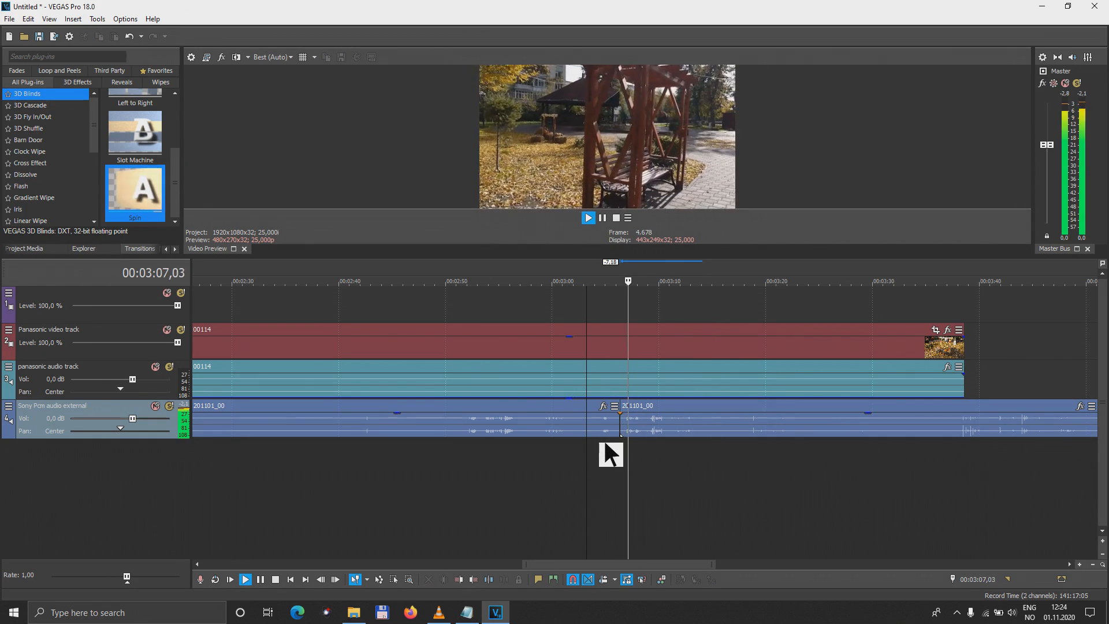
{"action": "scroll", "coordinate": [604, 440], "scroll_direction": "down", "scroll_amount": 3}
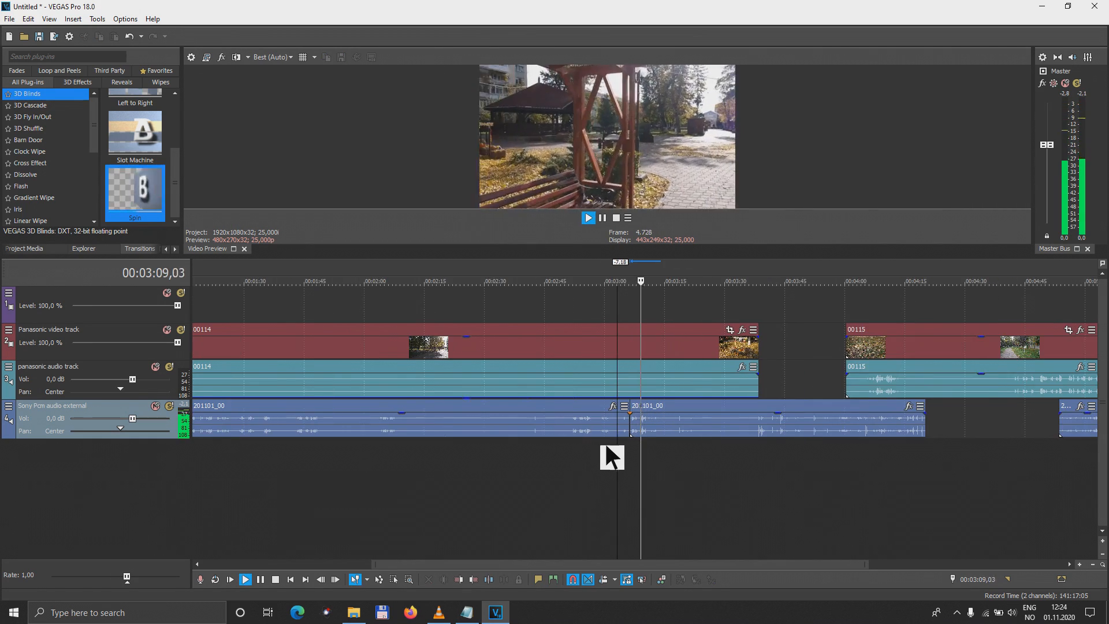
{"action": "key", "text": "space"}
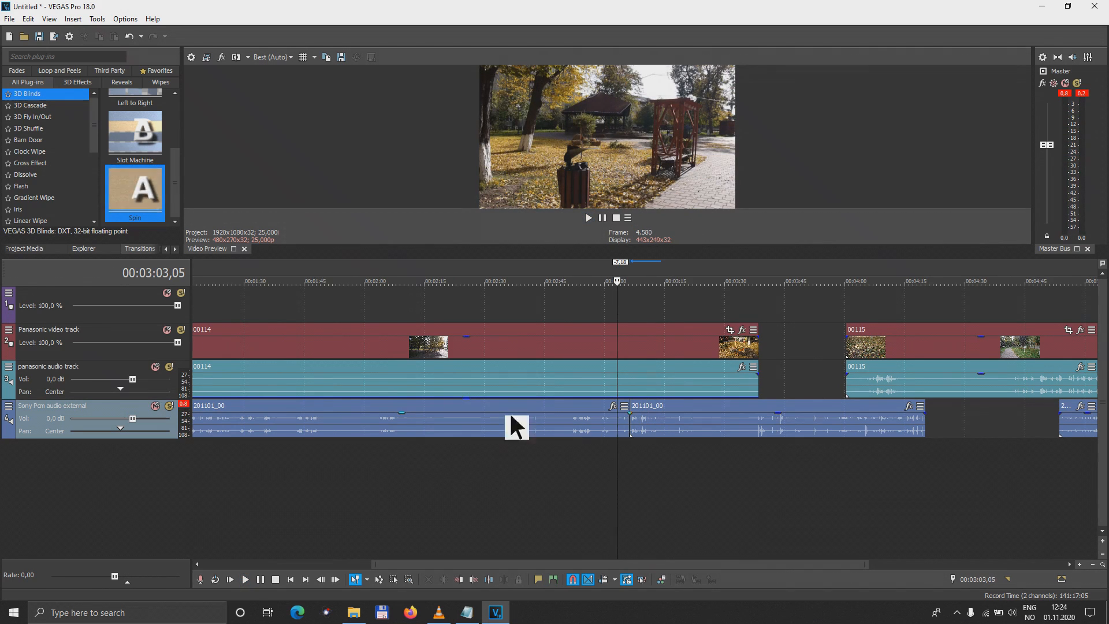
Step: Find the cut point by playing near 00:02:12, and split the 00114 video, its camera audio and the recorder audio at 00:02:12,00
{"action": "left_click", "coordinate": [418, 387]}
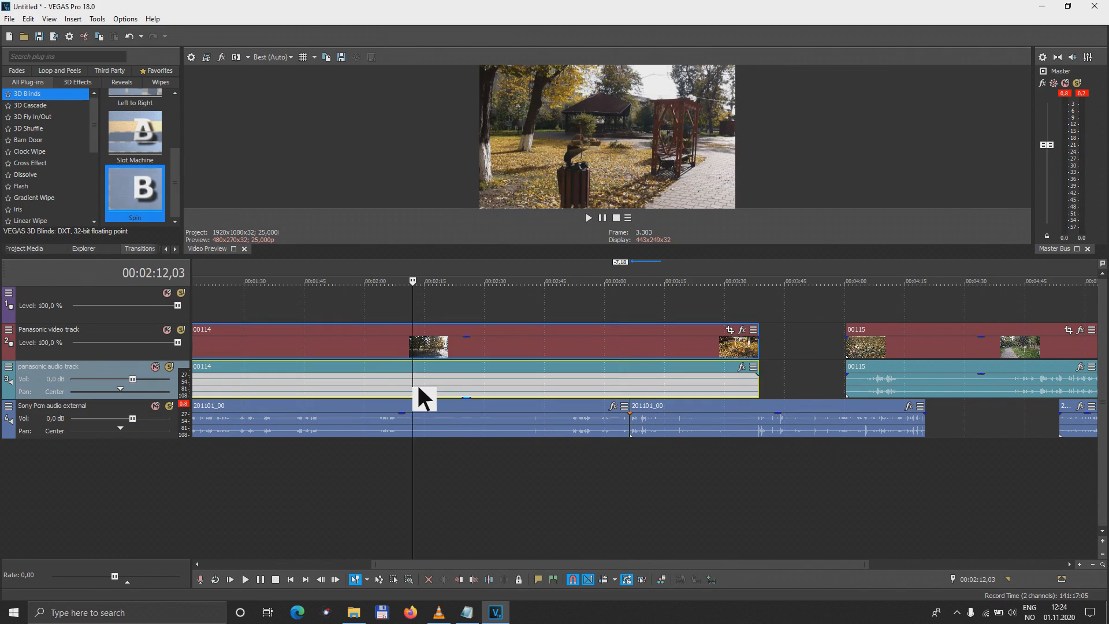
{"action": "key", "text": "space"}
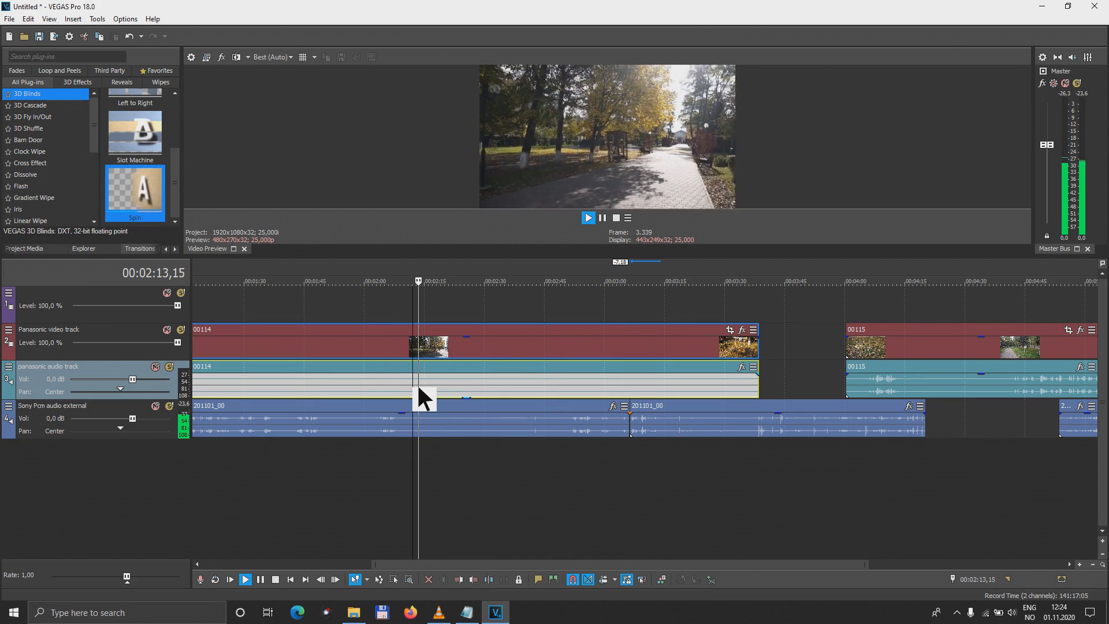
{"action": "key", "text": "space"}
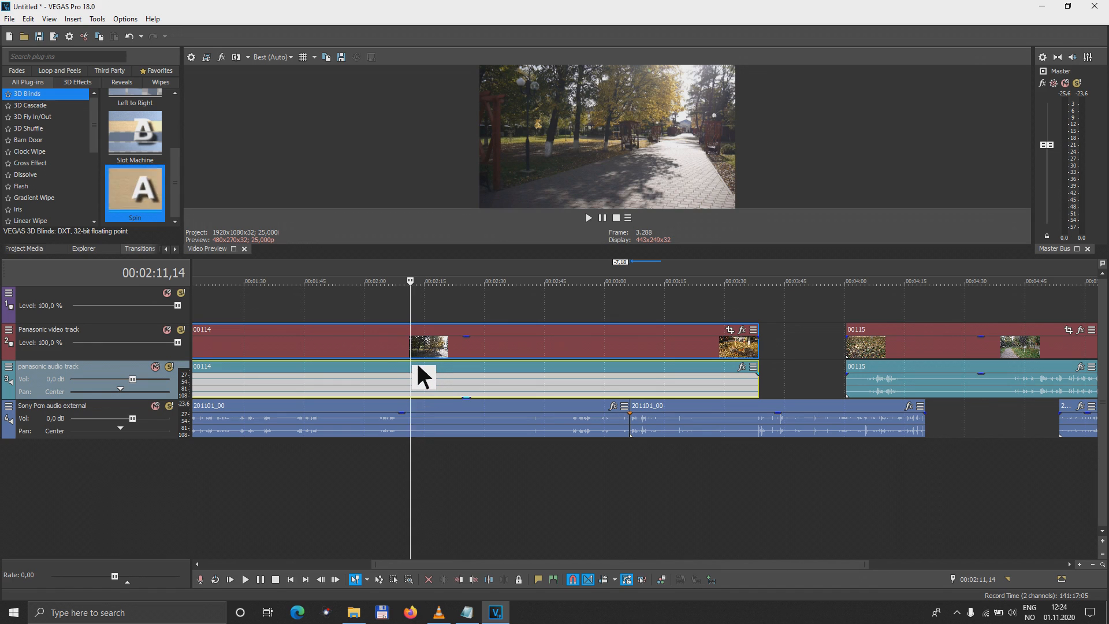
{"action": "left_click", "coordinate": [415, 361]}
{"action": "key", "text": "s"}
{"action": "left_click", "coordinate": [417, 422]}
{"action": "key", "text": "s"}
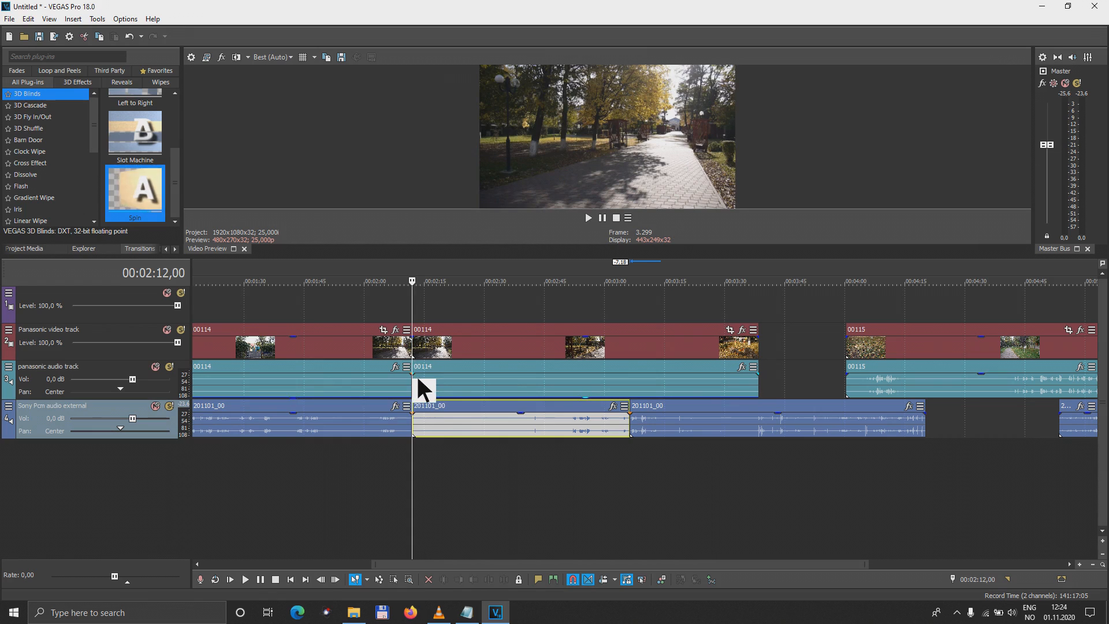
Step: Trim about 38 seconds off the start of the 00114 clip after the 00:02:12,00 split and trim the recorder audio to match
{"action": "left_click_drag", "start_coordinate": [417, 371], "coordinate": [572, 388]}
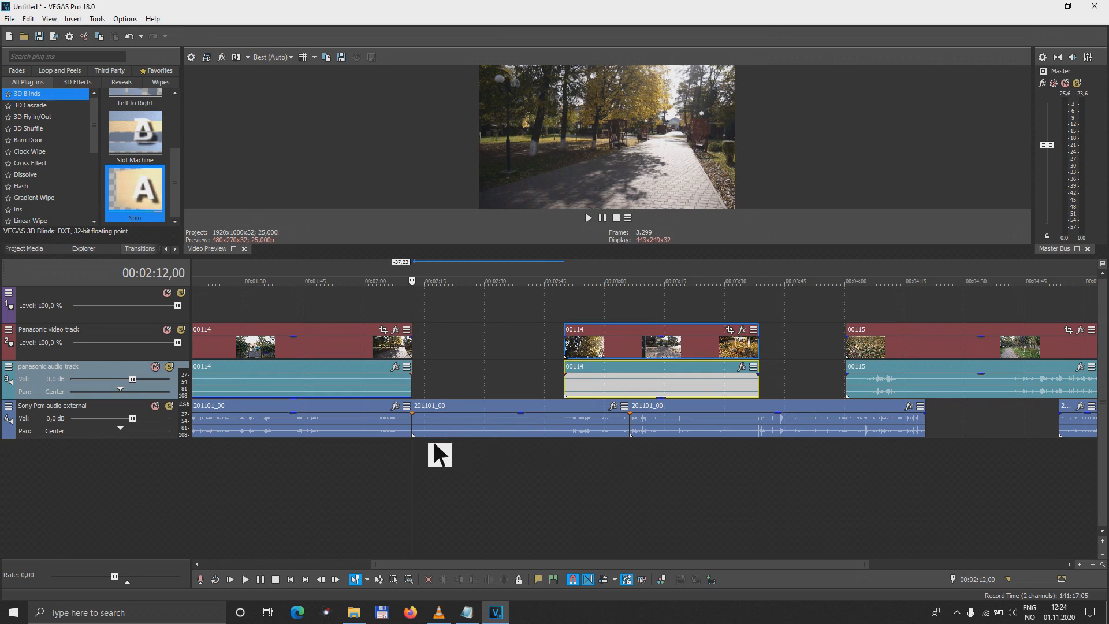
{"action": "left_click_drag", "start_coordinate": [420, 423], "coordinate": [442, 418]}
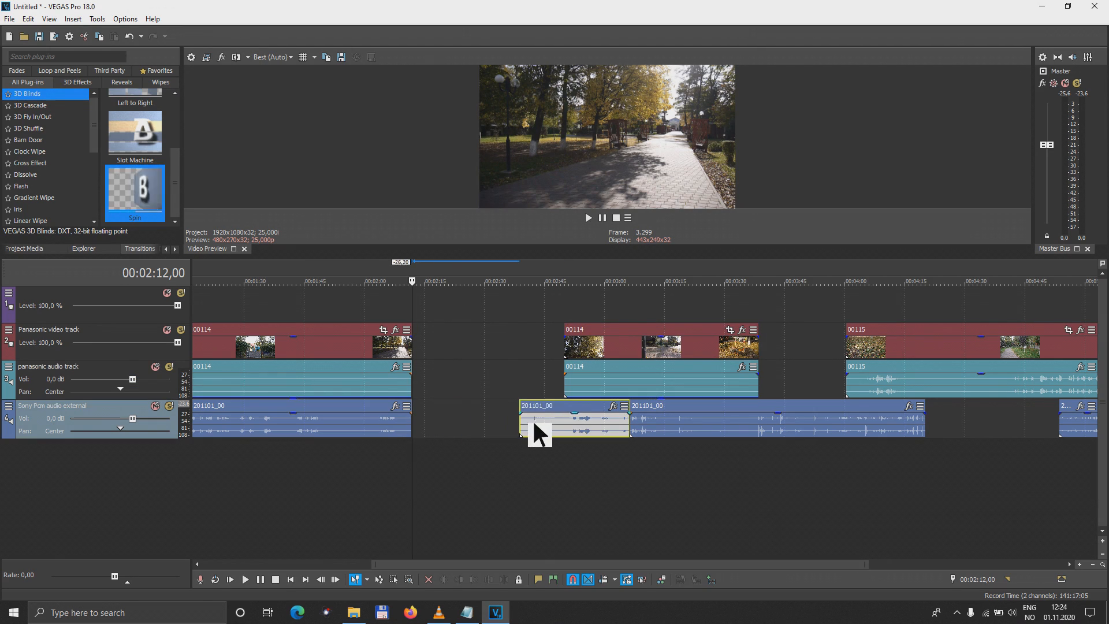
{"action": "left_click_drag", "start_coordinate": [569, 421], "coordinate": [573, 417]}
Step: Move the trimmed 00114 clip to overlap the previous one by about 3 seconds, align the trimmed recorder audio with it, and play the crossfade
{"action": "left_click_drag", "start_coordinate": [604, 326], "coordinate": [452, 331]}
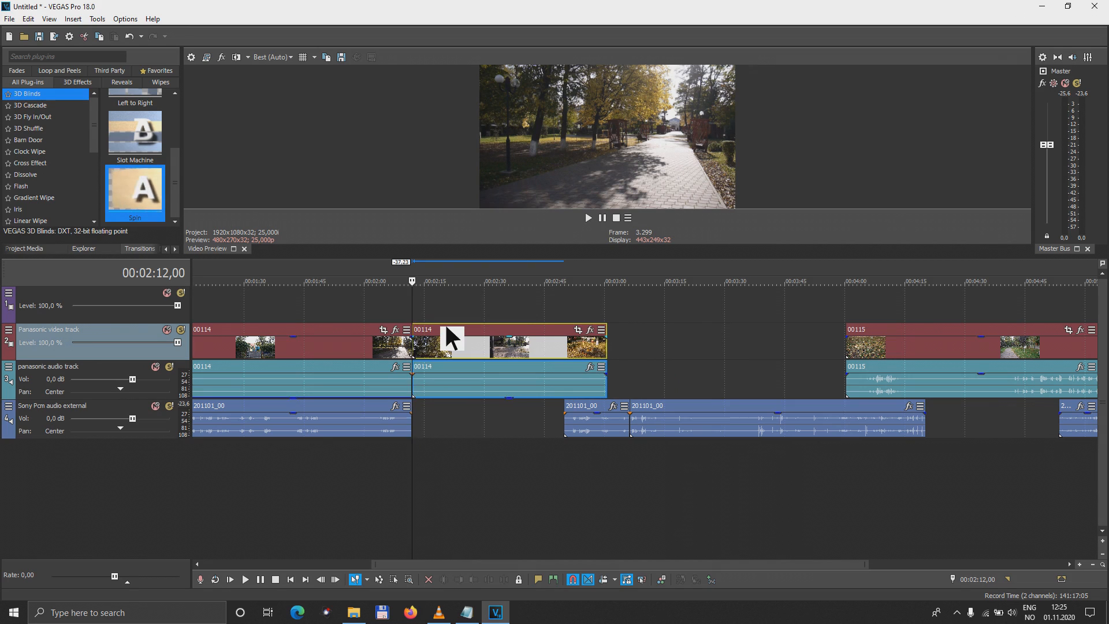
{"action": "left_click_drag", "start_coordinate": [445, 321], "coordinate": [431, 323]}
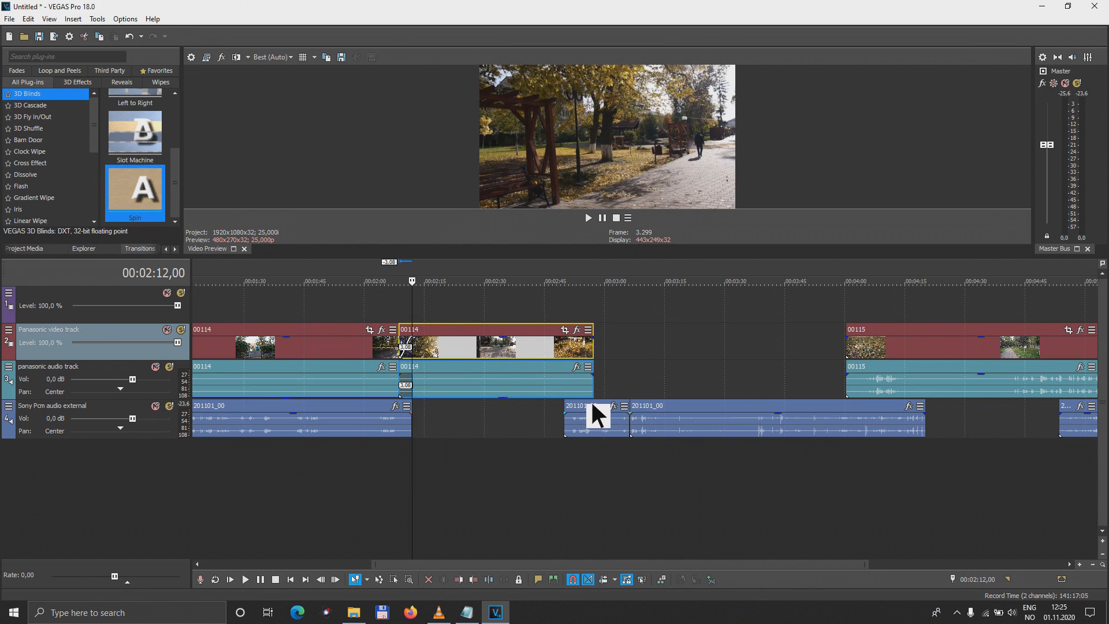
{"action": "left_click_drag", "start_coordinate": [591, 400], "coordinate": [428, 404]}
{"action": "left_click", "coordinate": [408, 461]}
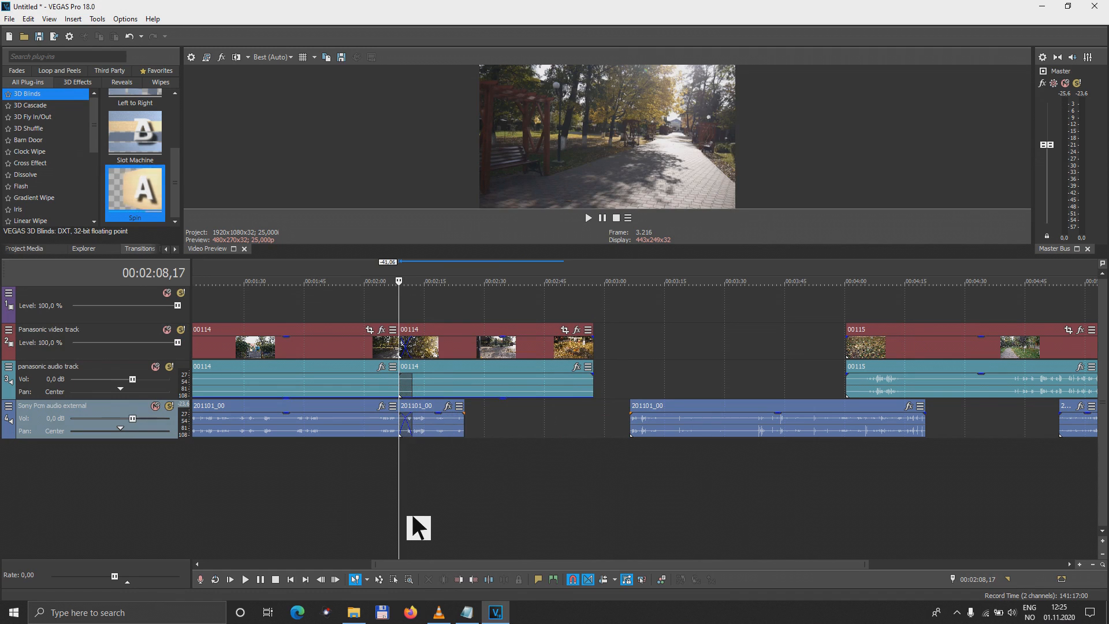
{"action": "key", "text": "space"}
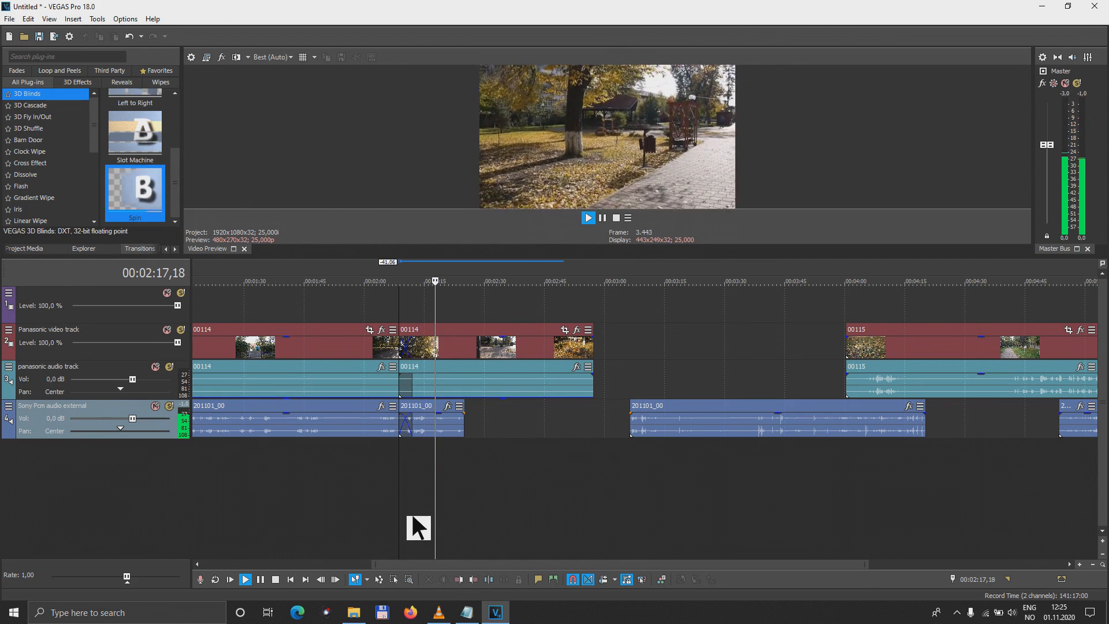
Step: Move the remaining recorder audio part earlier until it slightly overlaps the trimmed piece before it, and play across the join
{"action": "mouse_move", "coordinate": [692, 402]}
{"action": "left_mouse_down"}
{"action": "mouse_move", "coordinate": [659, 420]}
{"action": "mouse_move", "coordinate": [523, 429]}
{"action": "left_mouse_up"}
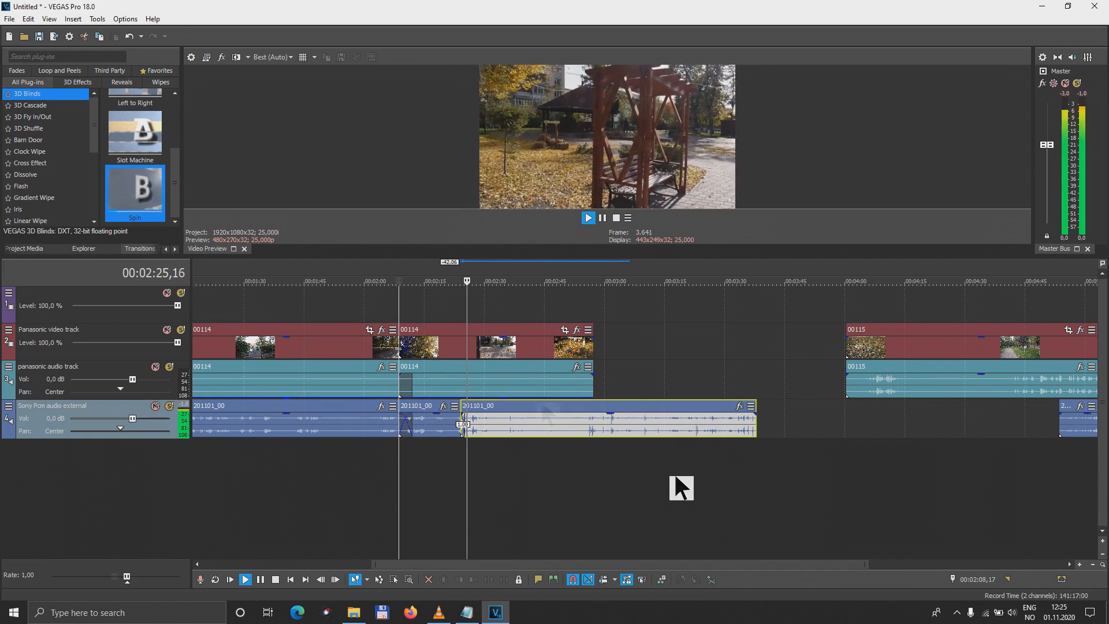
{"action": "left_click_drag", "start_coordinate": [523, 409], "coordinate": [595, 408]}
{"action": "left_click_drag", "start_coordinate": [595, 408], "coordinate": [601, 406]}
{"action": "left_click_drag", "start_coordinate": [602, 406], "coordinate": [515, 409]}
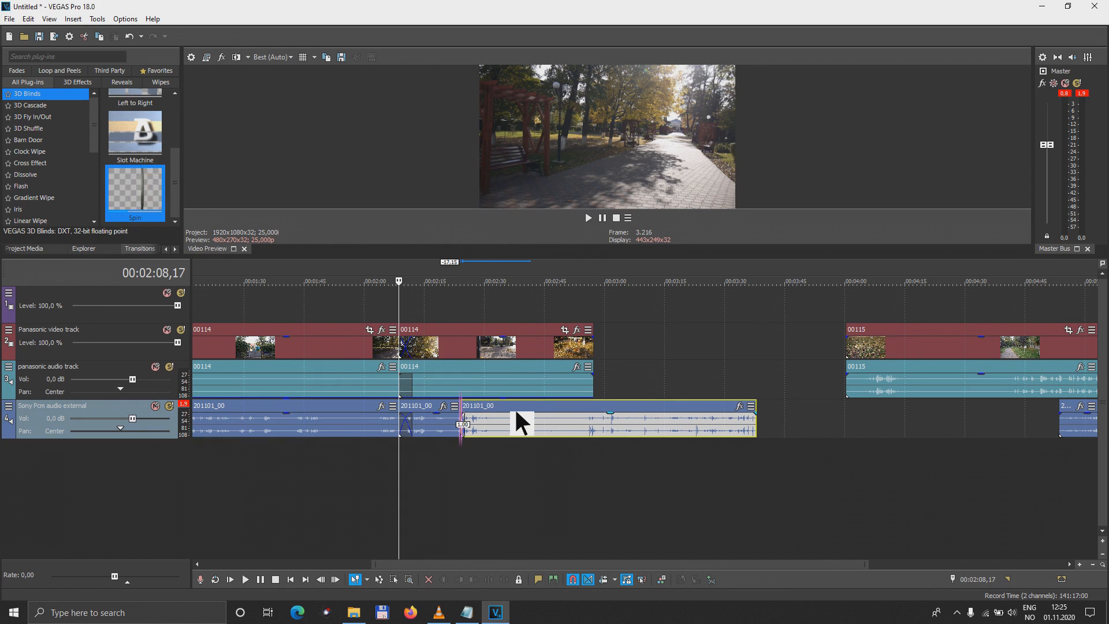
{"action": "left_click", "coordinate": [461, 443]}
{"action": "key", "text": "space"}
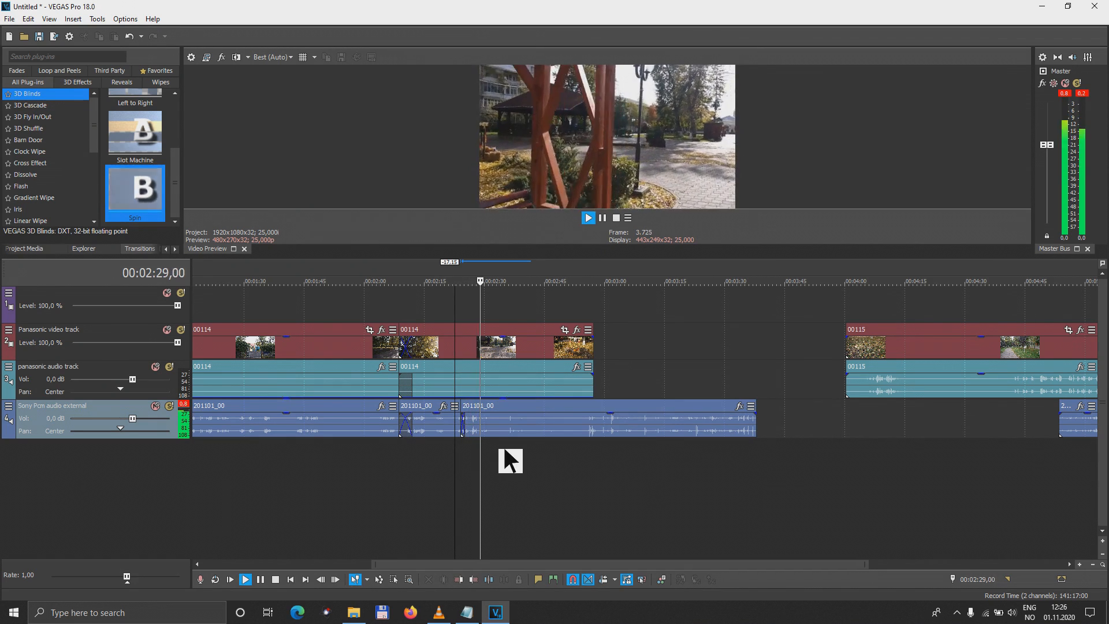
{"action": "key", "text": "space"}
Step: Split the 00114 video and camera audio at 00:02:27,10 and trim about 12 seconds off the start of the second part
{"action": "left_click", "coordinate": [477, 382]}
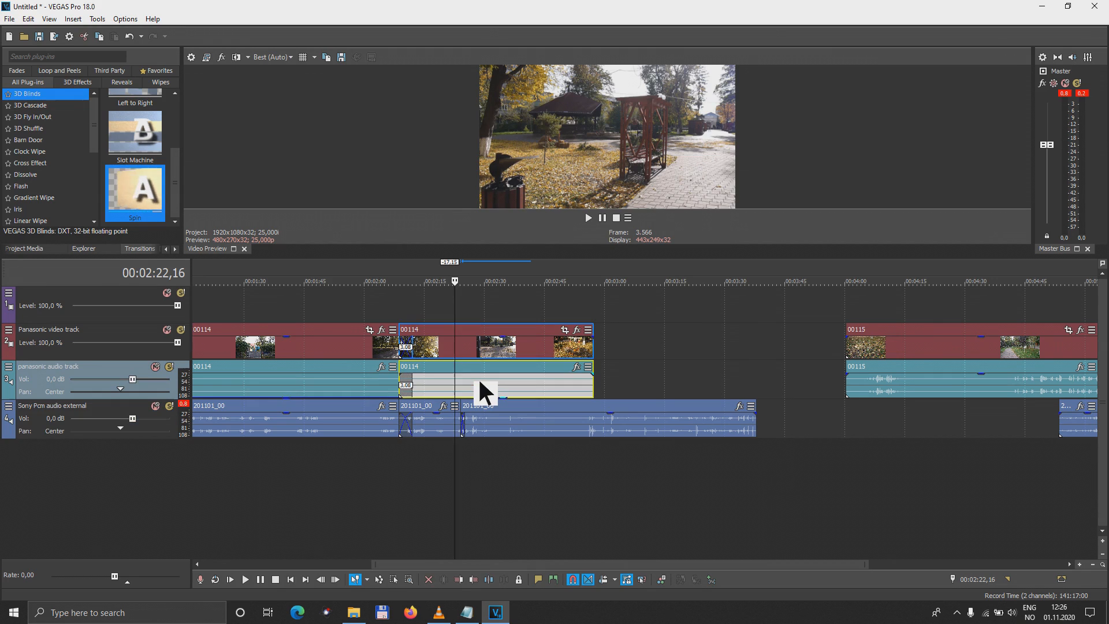
{"action": "key", "text": "s"}
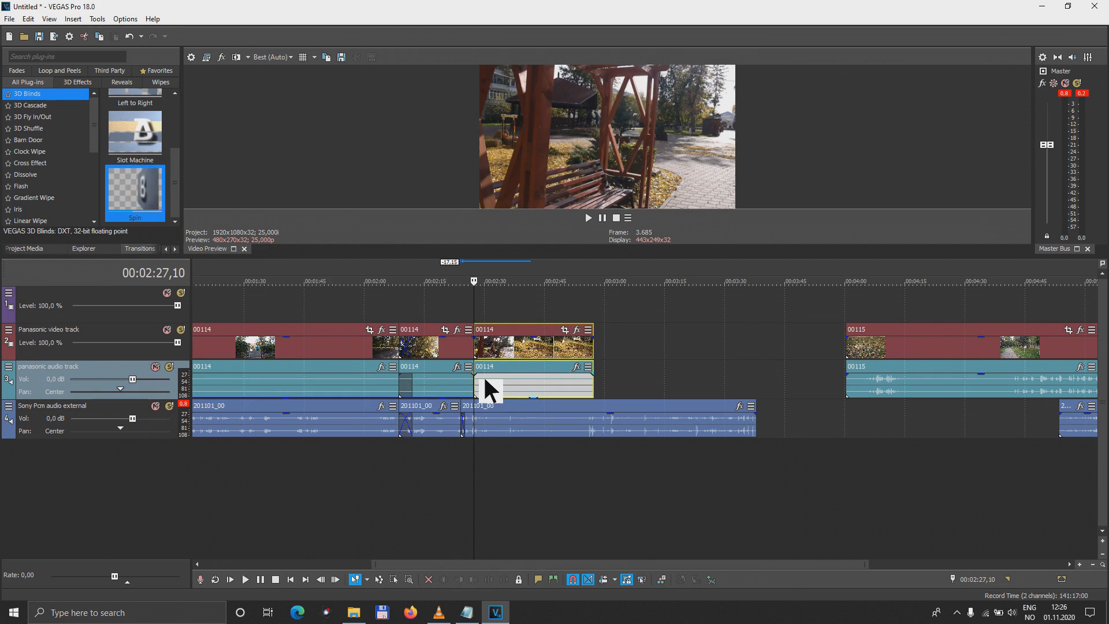
{"action": "left_click_drag", "start_coordinate": [479, 375], "coordinate": [525, 380]}
Step: Move the trimmed last 00114 clip earlier to overlap the previous one by about 2 seconds, and play across the crossfade
{"action": "left_click_drag", "start_coordinate": [542, 331], "coordinate": [485, 335]}
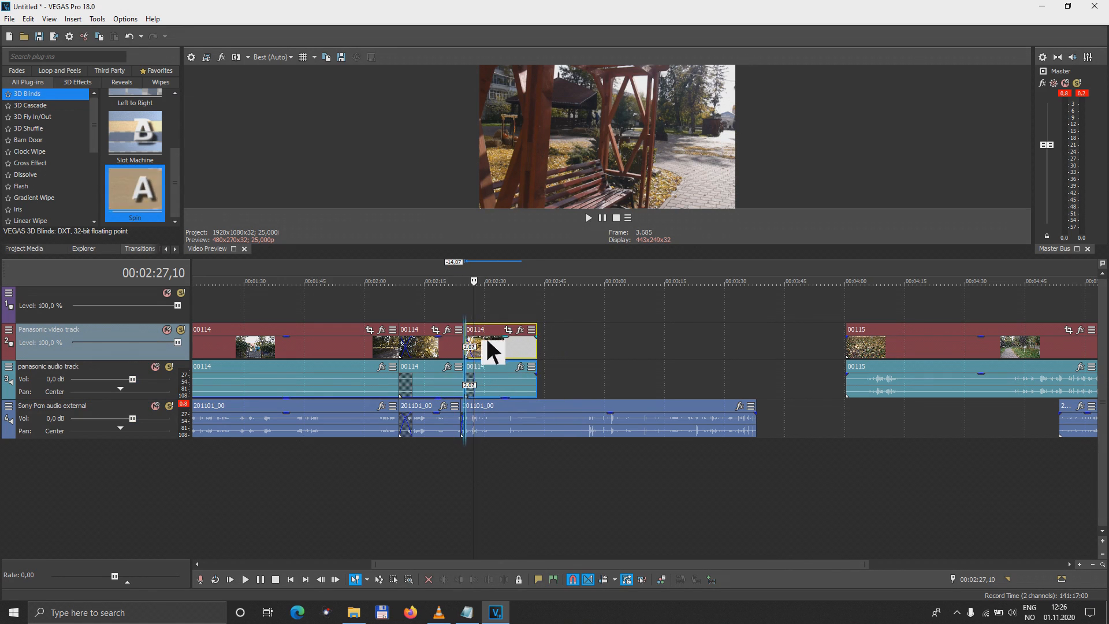
{"action": "left_click", "coordinate": [465, 448]}
{"action": "key", "text": "space"}
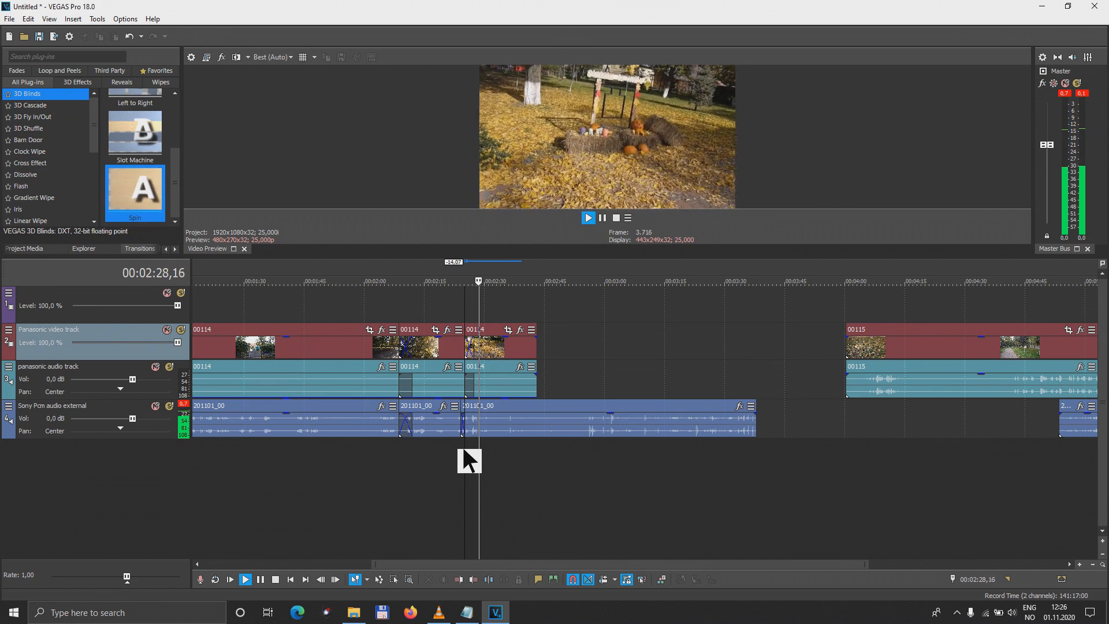
Step: Trim the end of the last 201101_00 recorder audio part to match the end of the last 00114 clip
{"action": "left_click_drag", "start_coordinate": [755, 414], "coordinate": [542, 414]}
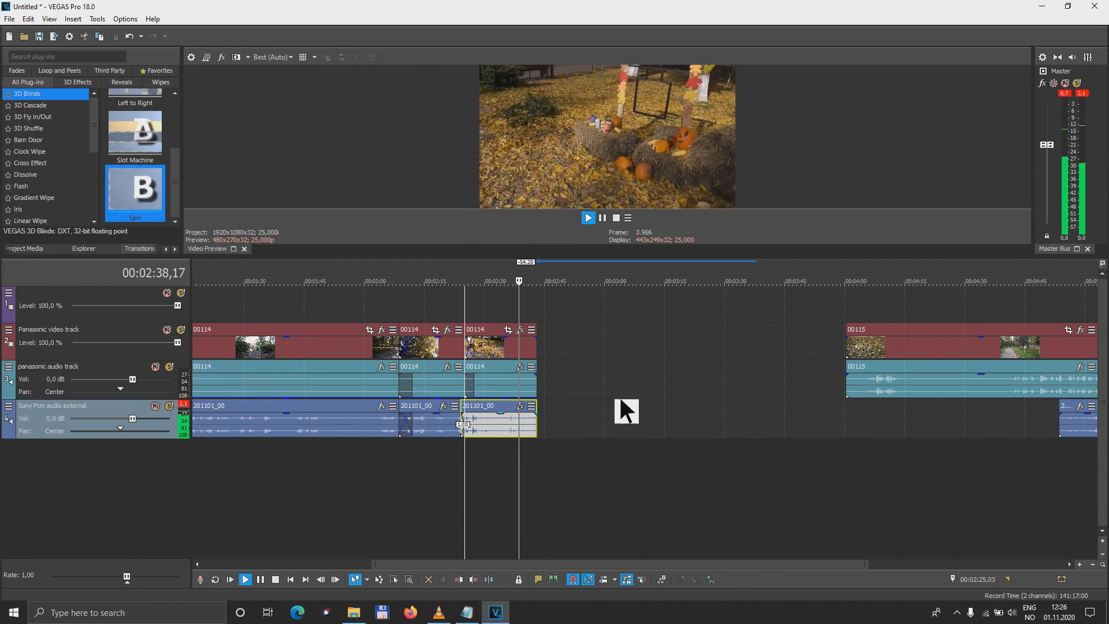
{"action": "key", "text": "space"}
{"action": "scroll", "coordinate": [642, 408], "scroll_direction": "down", "scroll_amount": 3}
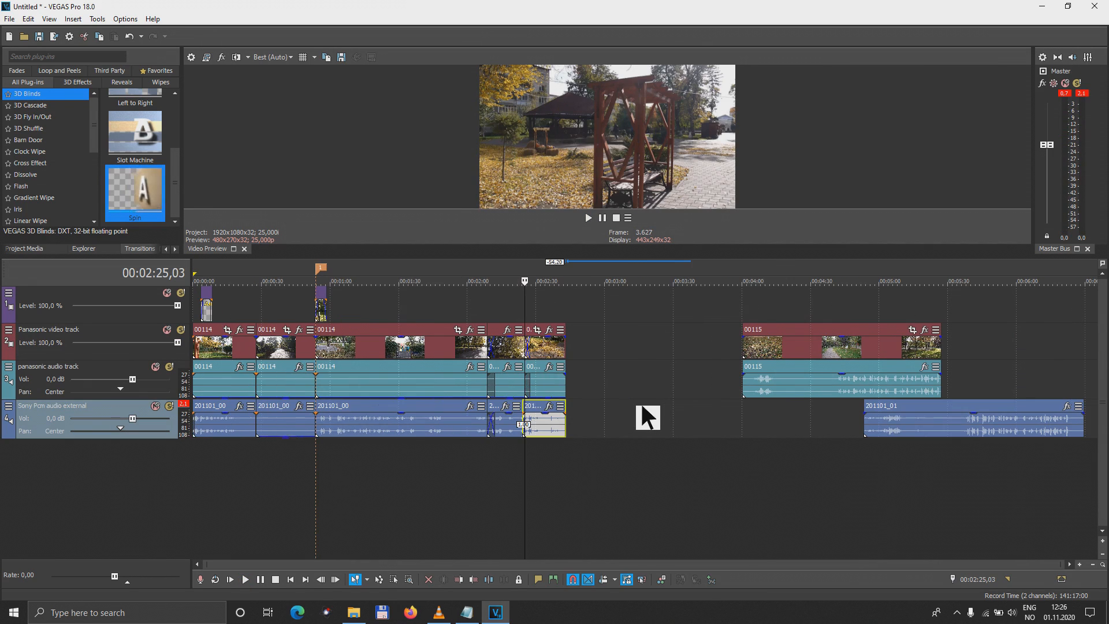
Step: Move the 00115 clip with its camera audio earlier to overlap the last 00114 clip by about 3 seconds
{"action": "left_click_drag", "start_coordinate": [810, 323], "coordinate": [687, 350]}
{"action": "left_click", "coordinate": [644, 404]}
{"action": "key", "text": "space"}
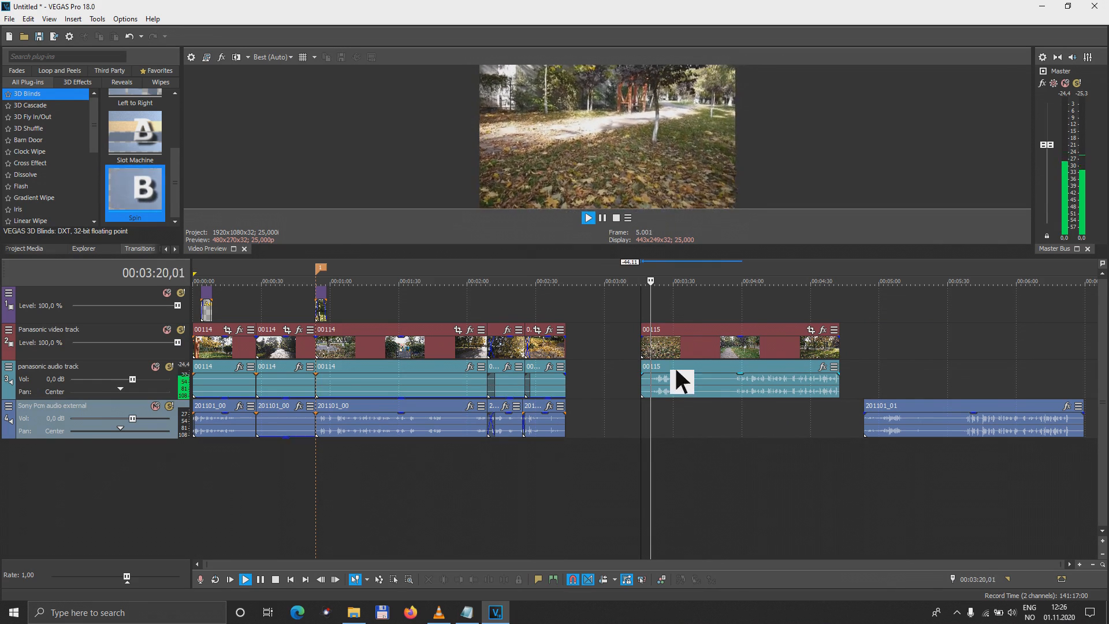
{"action": "key", "text": "space"}
{"action": "left_click_drag", "start_coordinate": [674, 325], "coordinate": [592, 345]}
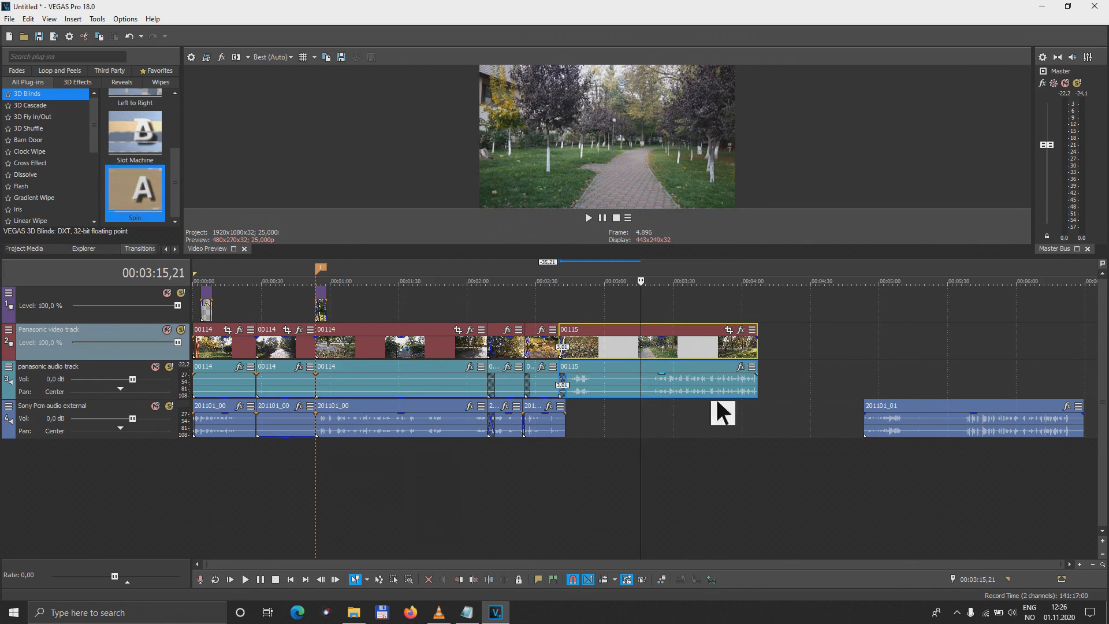
Step: Move the 201101_01 recorder audio earlier and align its waveform with the camera audio of the 00115 clip
{"action": "left_click_drag", "start_coordinate": [908, 414], "coordinate": [592, 409]}
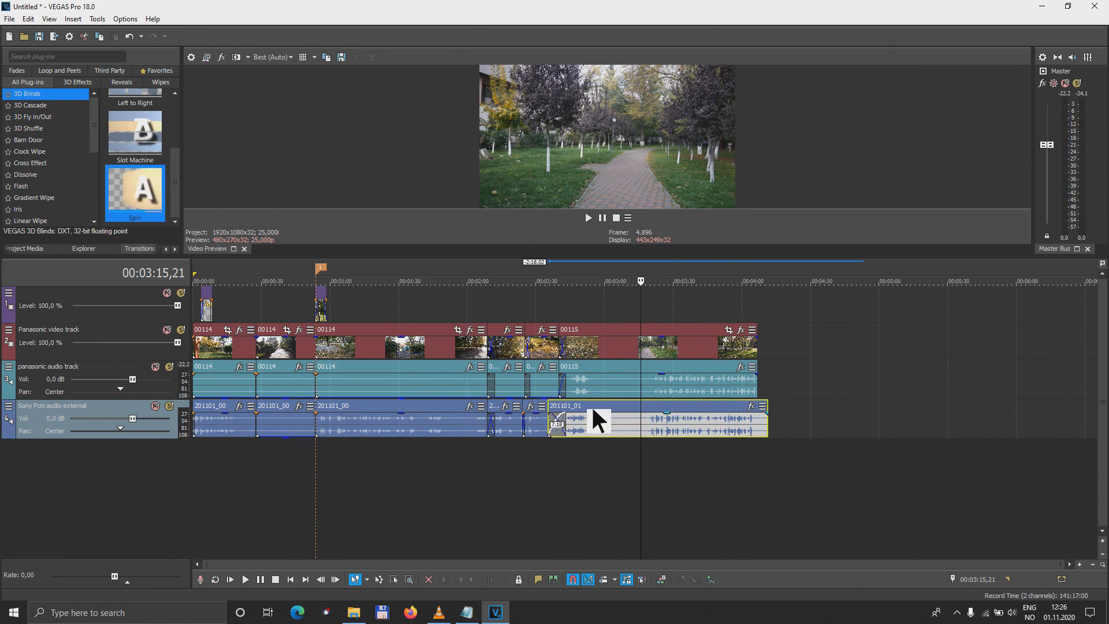
{"action": "scroll", "coordinate": [598, 430], "scroll_direction": "up", "scroll_amount": 6}
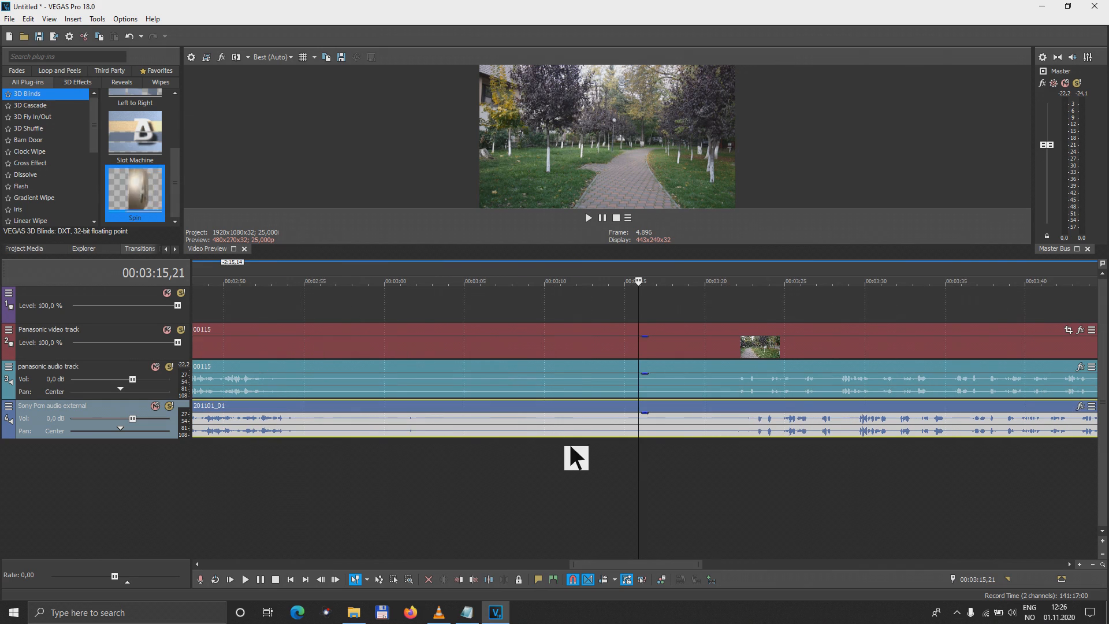
{"action": "scroll", "coordinate": [599, 406], "scroll_direction": "up", "scroll_amount": 3}
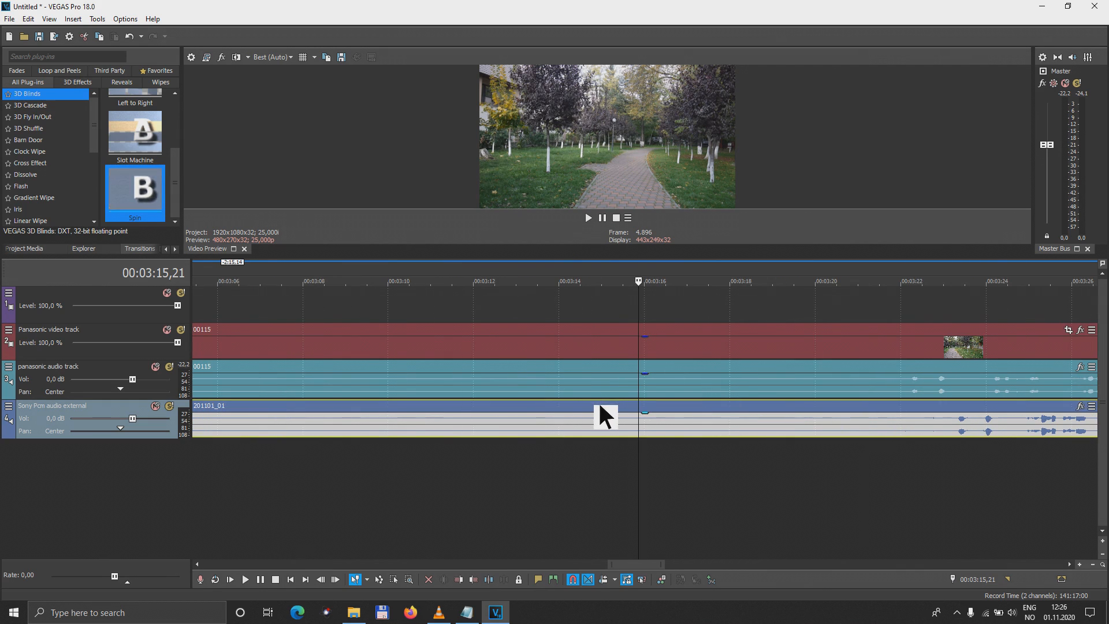
{"action": "left_click_drag", "start_coordinate": [875, 406], "coordinate": [831, 410]}
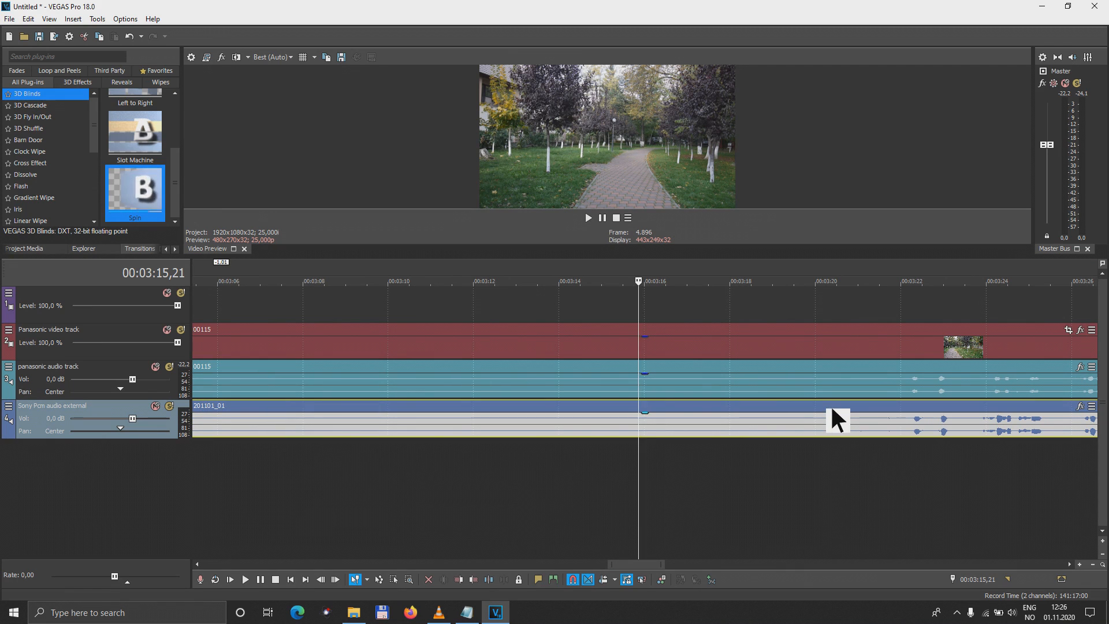
{"action": "left_click", "coordinate": [649, 374]}
{"action": "scroll", "coordinate": [601, 502], "scroll_direction": "down", "scroll_amount": 6}
{"action": "scroll", "coordinate": [595, 492], "scroll_direction": "down", "scroll_amount": 2}
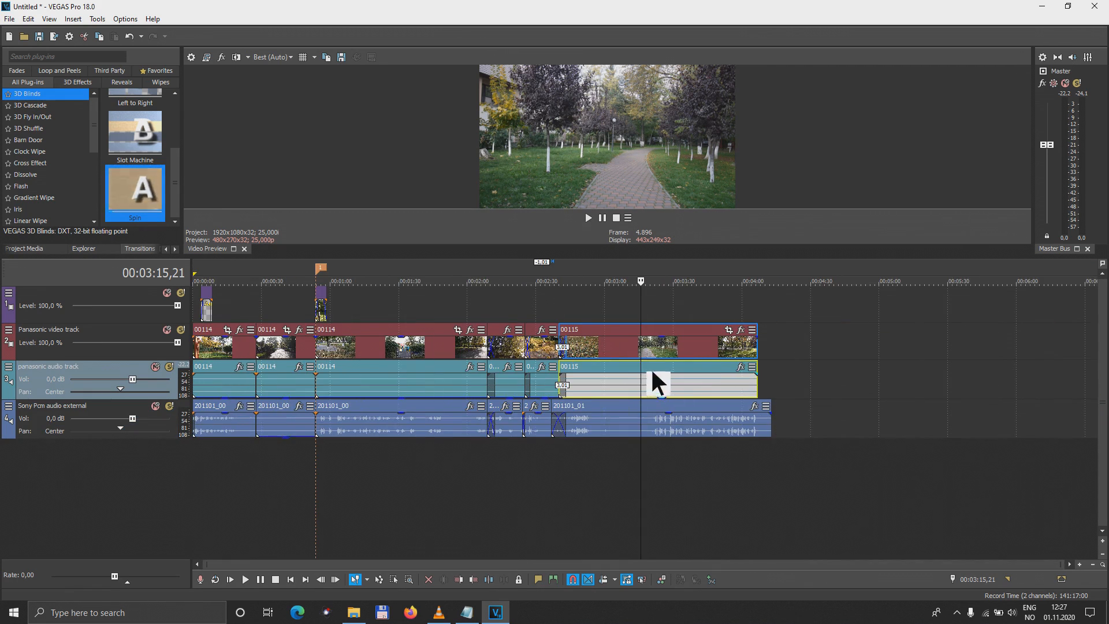
Step: Play the crossfade into 00115 from 00:02:40,00 and check the recorder audio's sync further along the clip
{"action": "left_click", "coordinate": [565, 450]}
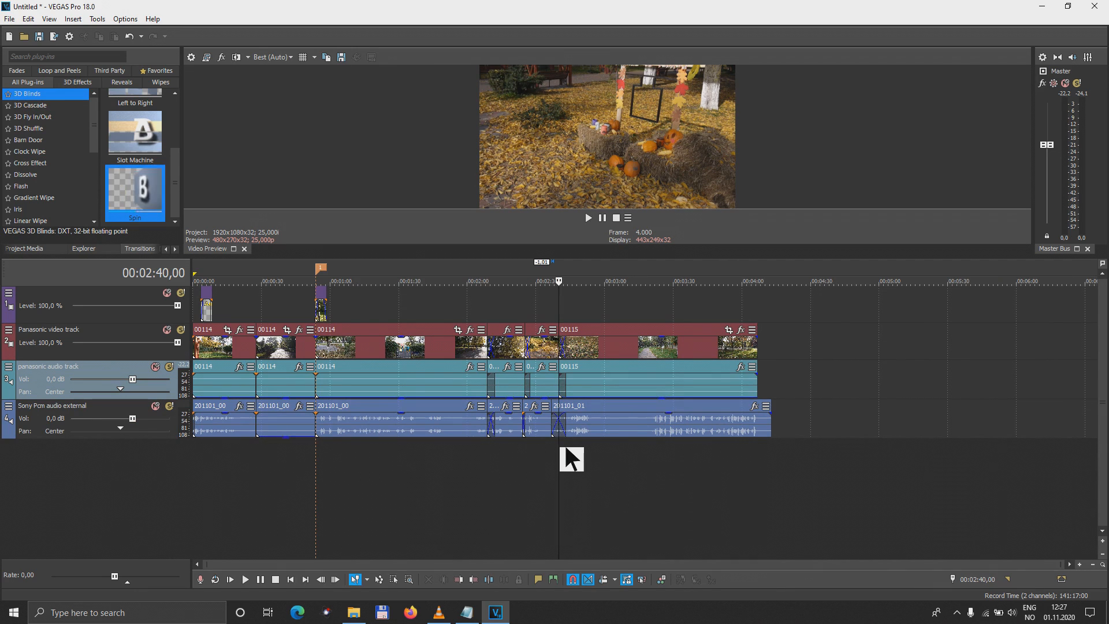
{"action": "key", "text": "space"}
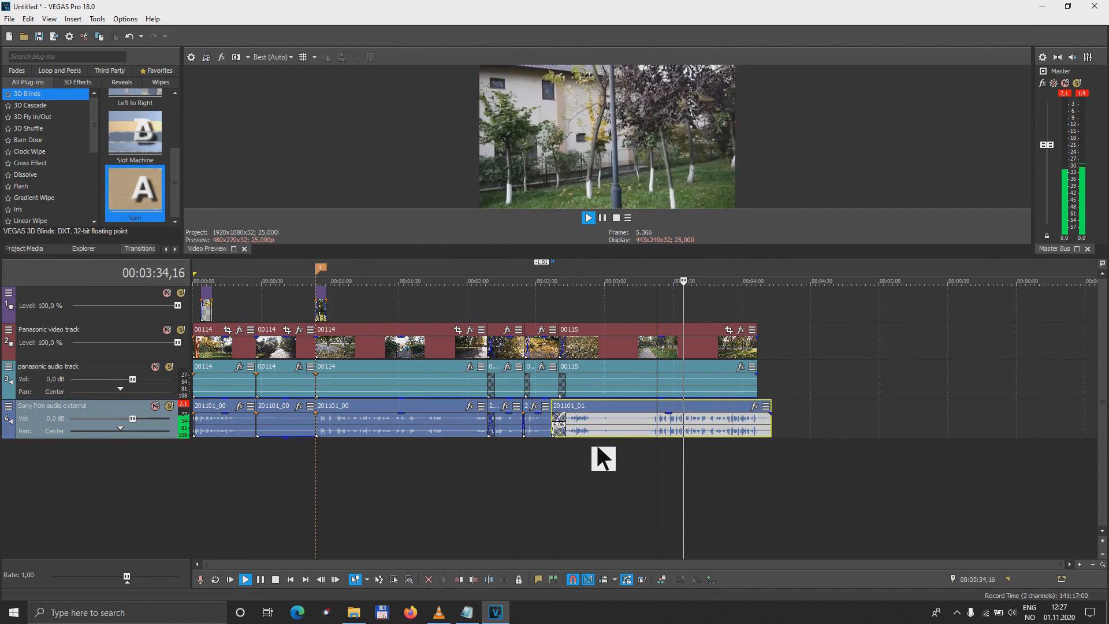
{"action": "key", "text": "space"}
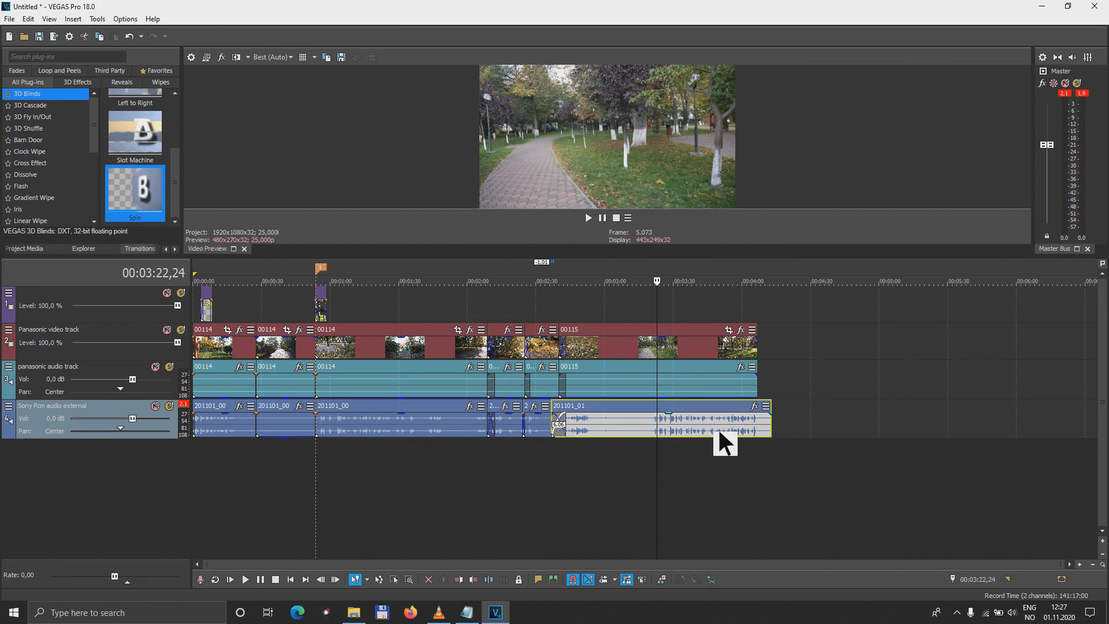
{"action": "left_click", "coordinate": [723, 426]}
{"action": "left_click", "coordinate": [703, 427]}
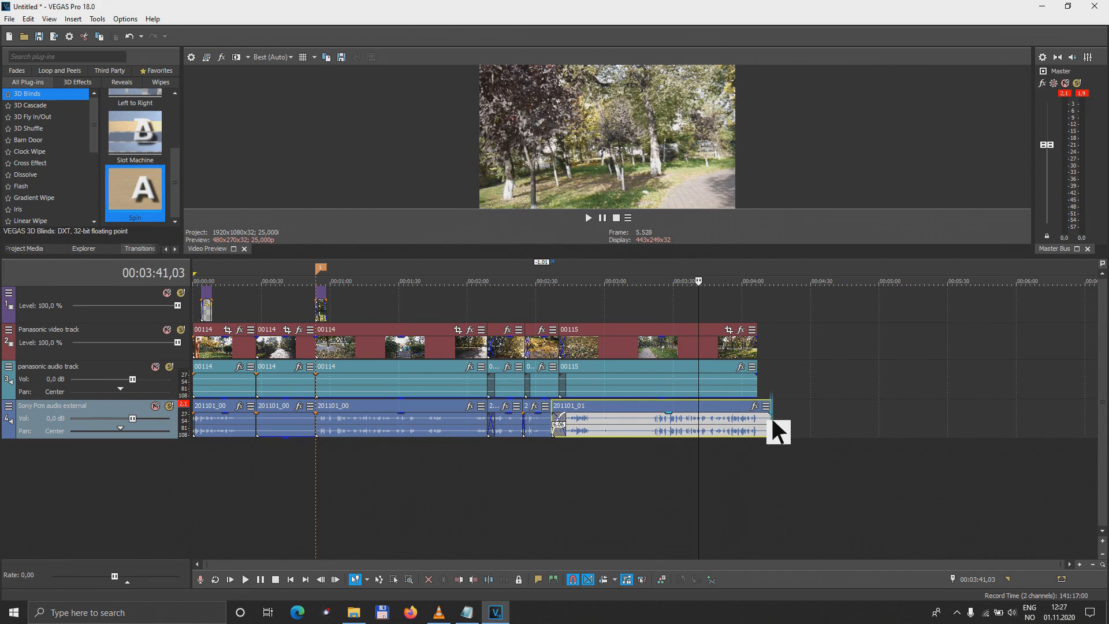
Step: Trim the end of the 201101_01 audio to match the 00115 clip, and fade out the ends of both the video and the recorder audio
{"action": "left_click_drag", "start_coordinate": [771, 417], "coordinate": [768, 420]}
{"action": "scroll", "coordinate": [788, 358], "scroll_direction": "up", "scroll_amount": 5}
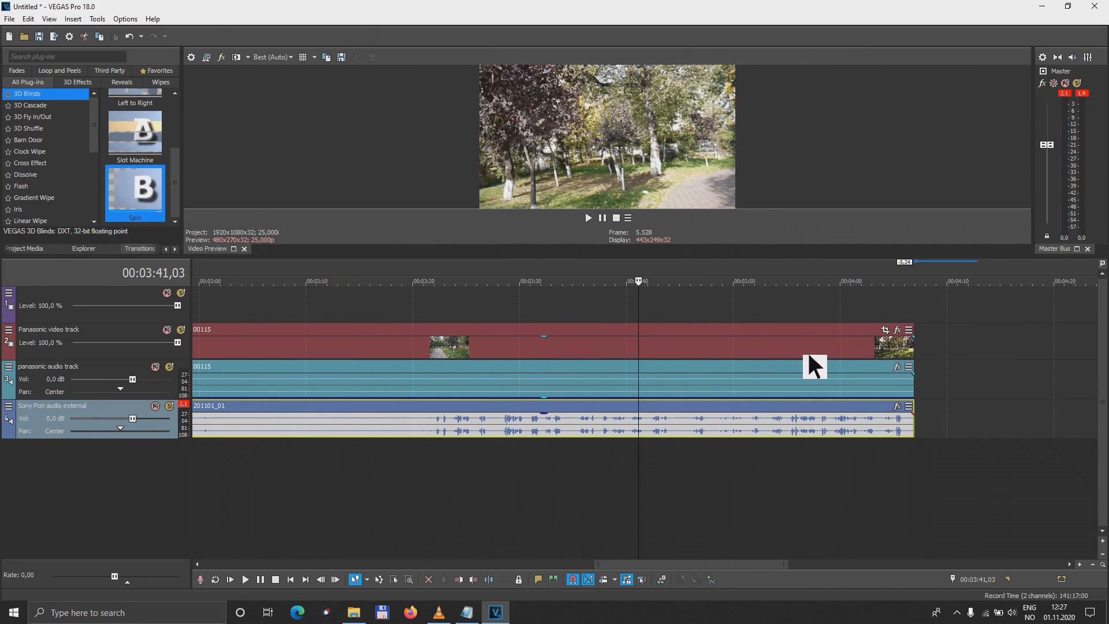
{"action": "left_click", "coordinate": [907, 341]}
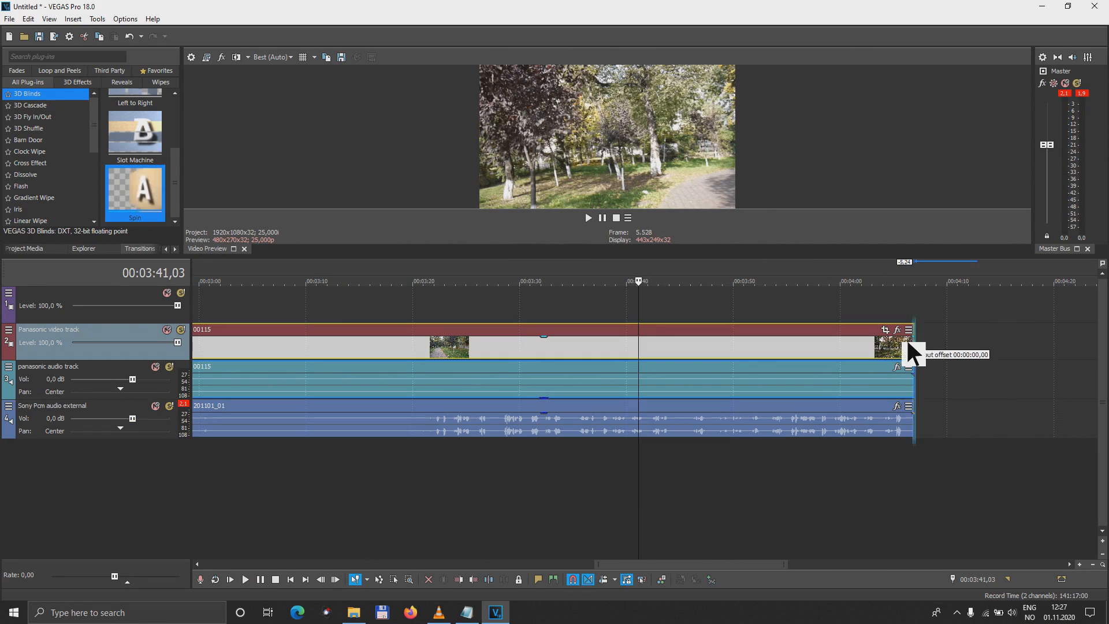
{"action": "left_click", "coordinate": [913, 413]}
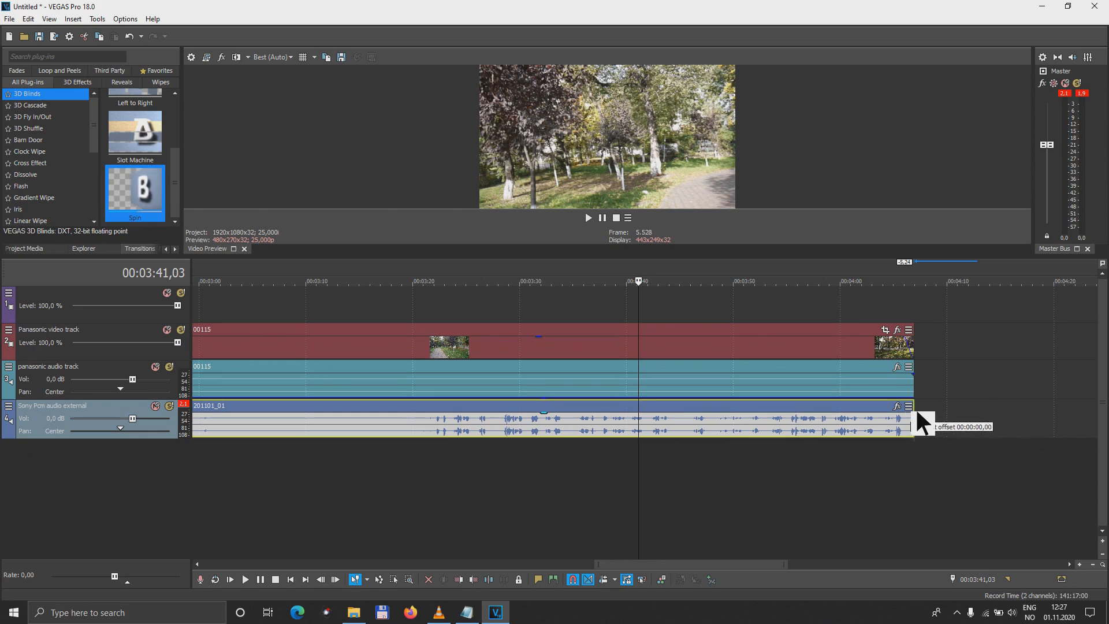
Step: Insert a "Subscribe!" text title on the uppermost video track at 00:04:01,19
{"action": "left_click", "coordinate": [859, 297]}
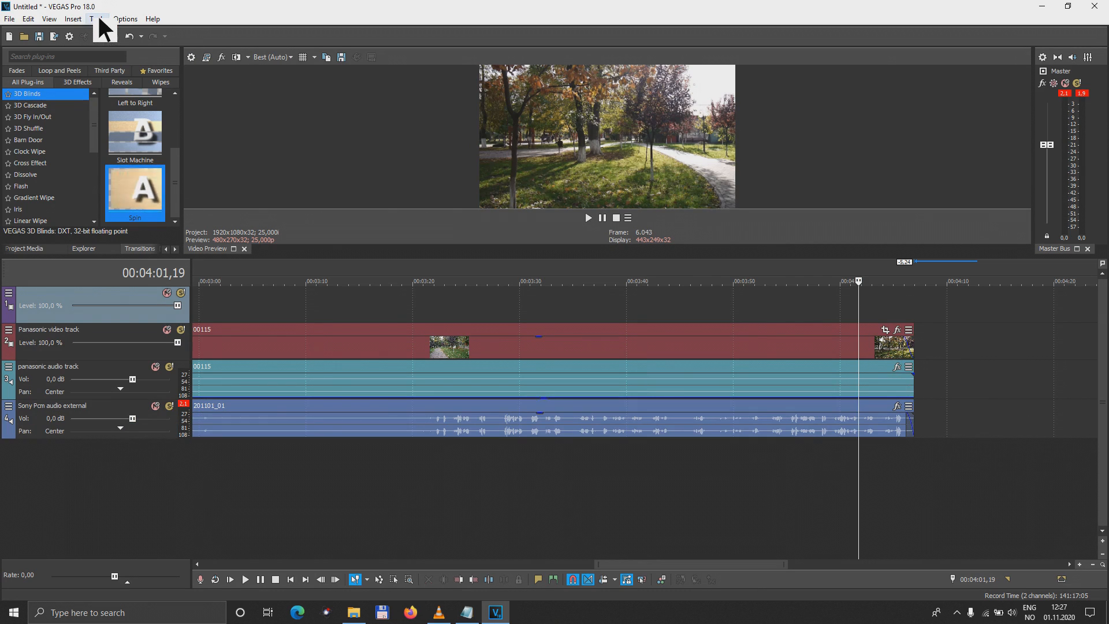
{"action": "left_click", "coordinate": [79, 20]}
{"action": "left_click", "coordinate": [110, 190]}
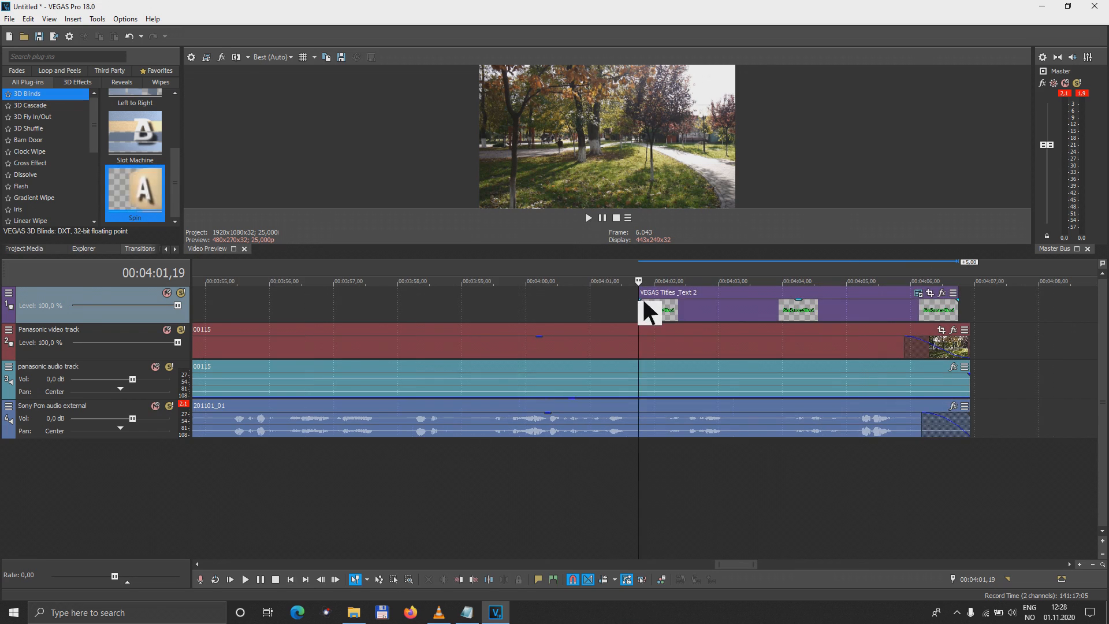
Step: Give the Subscribe! title a fade-in of about 0.8 seconds and a fade-out of about 1 second, and move it 18 frames later
{"action": "left_click_drag", "start_coordinate": [643, 300], "coordinate": [693, 303]}
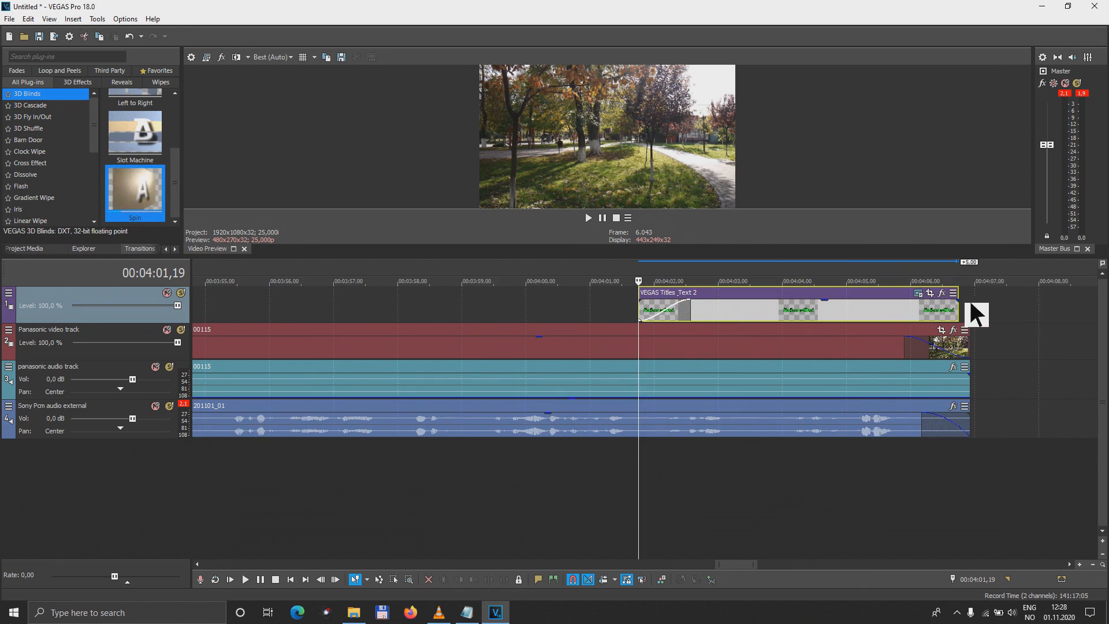
{"action": "left_click_drag", "start_coordinate": [959, 299], "coordinate": [900, 307]}
{"action": "left_click_drag", "start_coordinate": [810, 295], "coordinate": [848, 299]}
{"action": "key", "text": "space"}
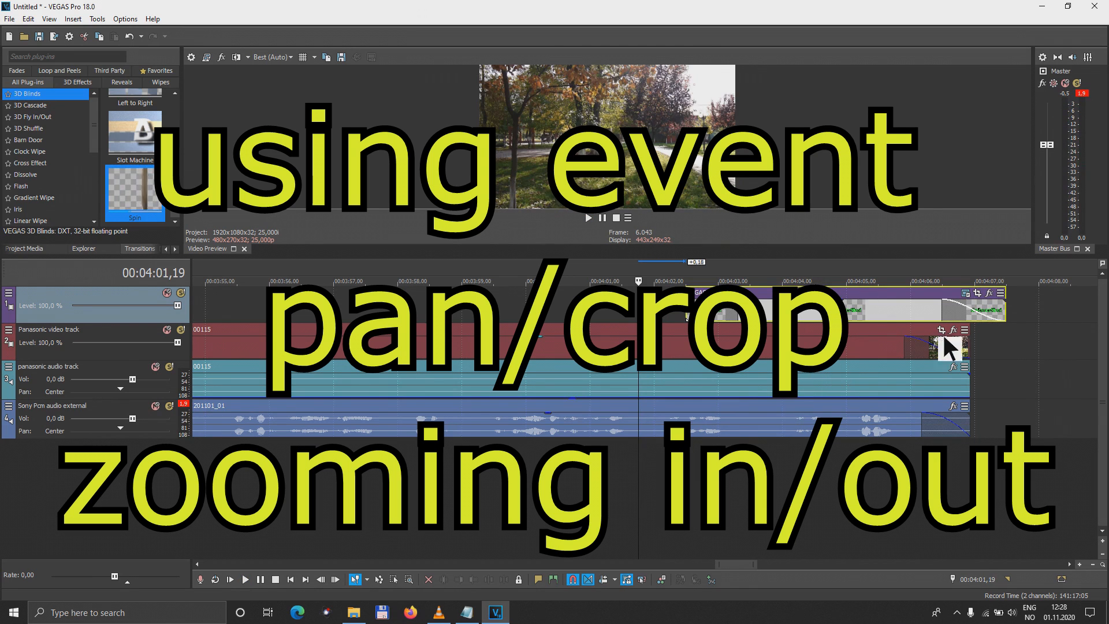
{"action": "key", "text": "space"}
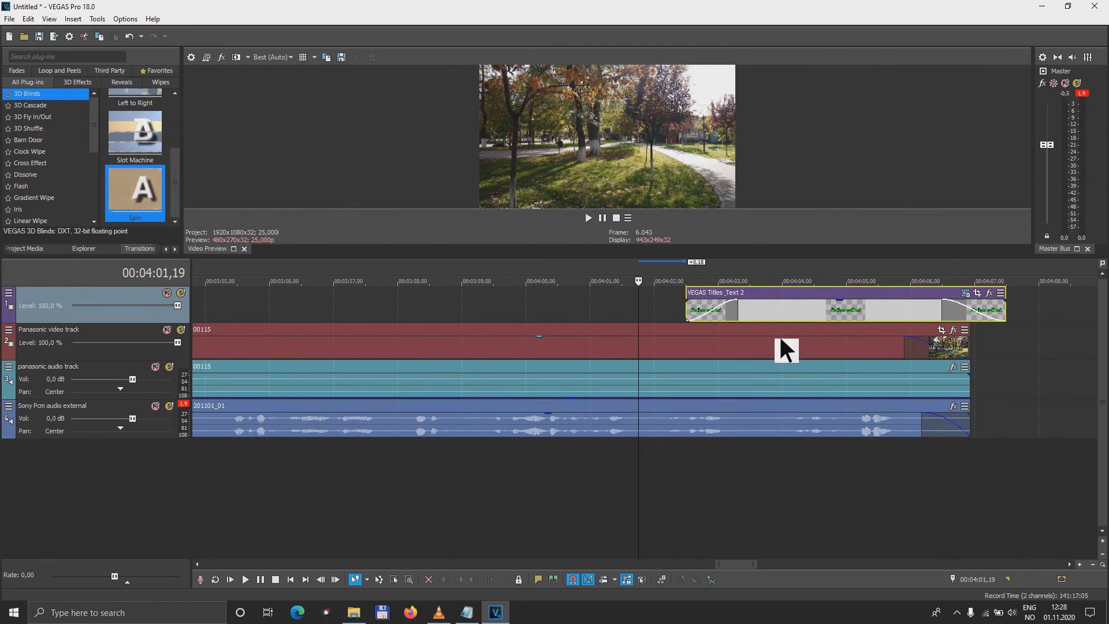
Step: In the Subscribe! title's Pan/Crop, shift the frame centre to about 953, 613 and shrink the frame to zoom in
{"action": "left_click_drag", "start_coordinate": [751, 454], "coordinate": [911, 439]}
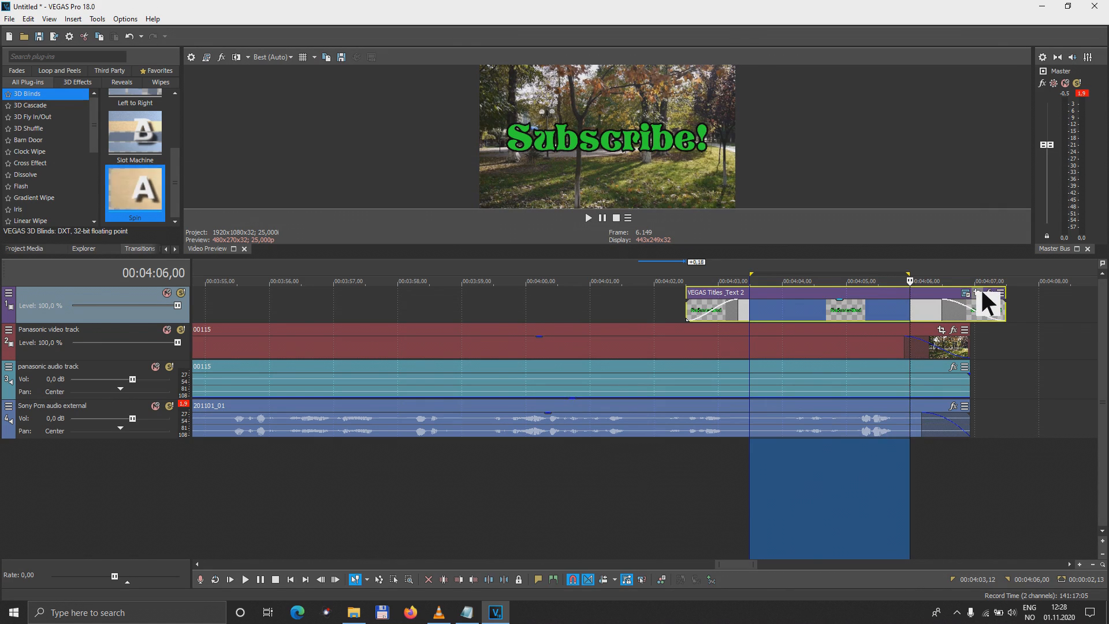
{"action": "left_click", "coordinate": [977, 293]}
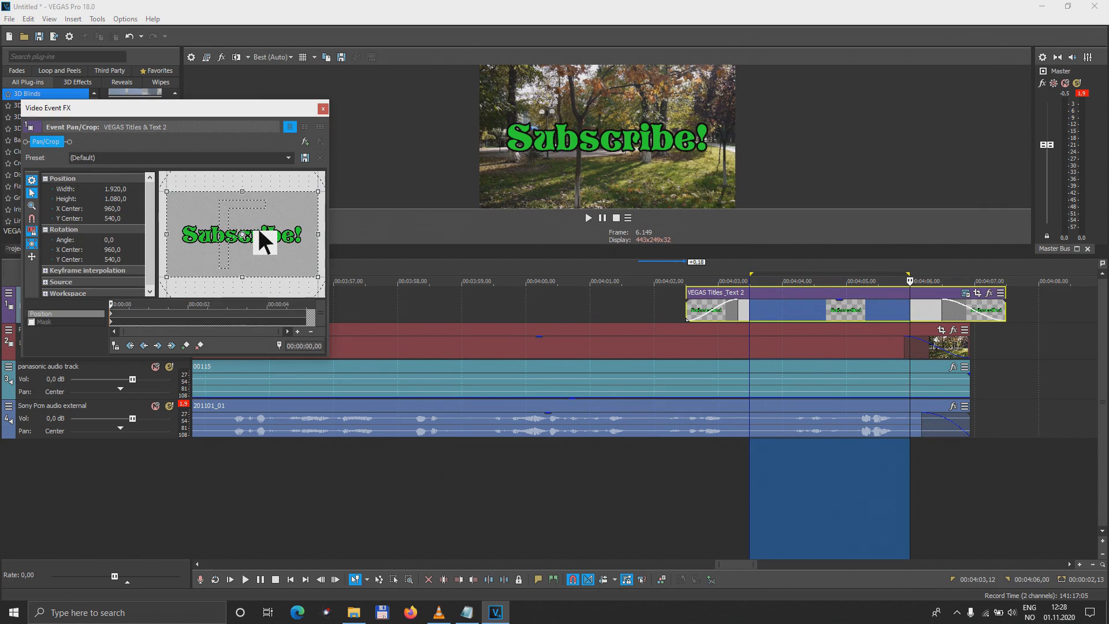
{"action": "mouse_move", "coordinate": [238, 233]}
{"action": "left_mouse_down"}
{"action": "mouse_move", "coordinate": [239, 259]}
{"action": "mouse_move", "coordinate": [235, 196]}
{"action": "mouse_move", "coordinate": [256, 269]}
{"action": "mouse_move", "coordinate": [238, 241]}
{"action": "left_mouse_up"}
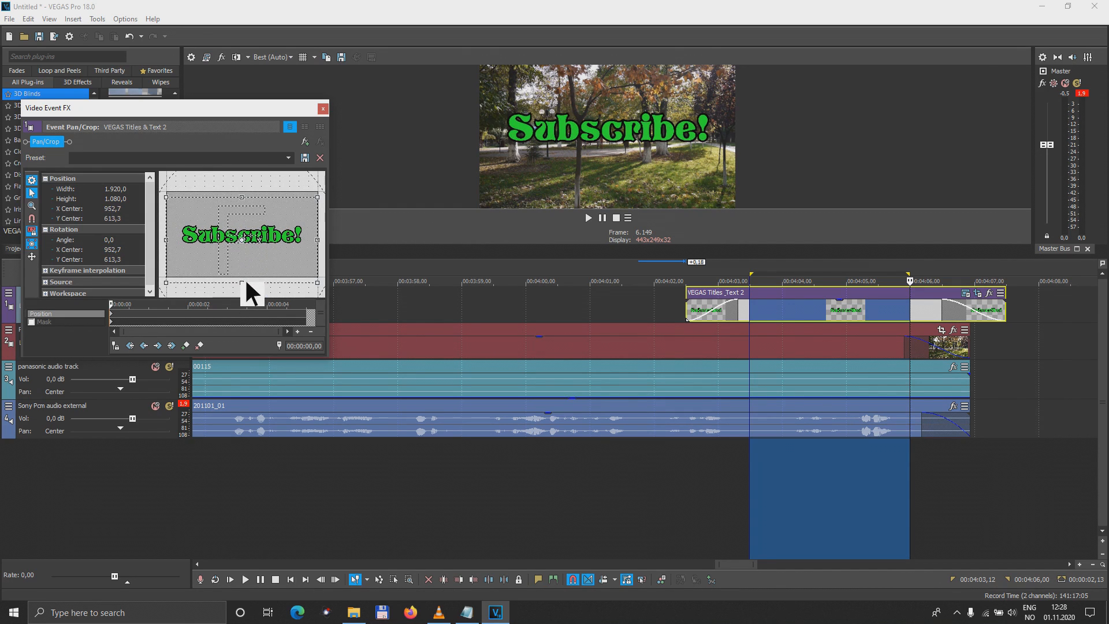
{"action": "left_click_drag", "start_coordinate": [248, 283], "coordinate": [247, 246]}
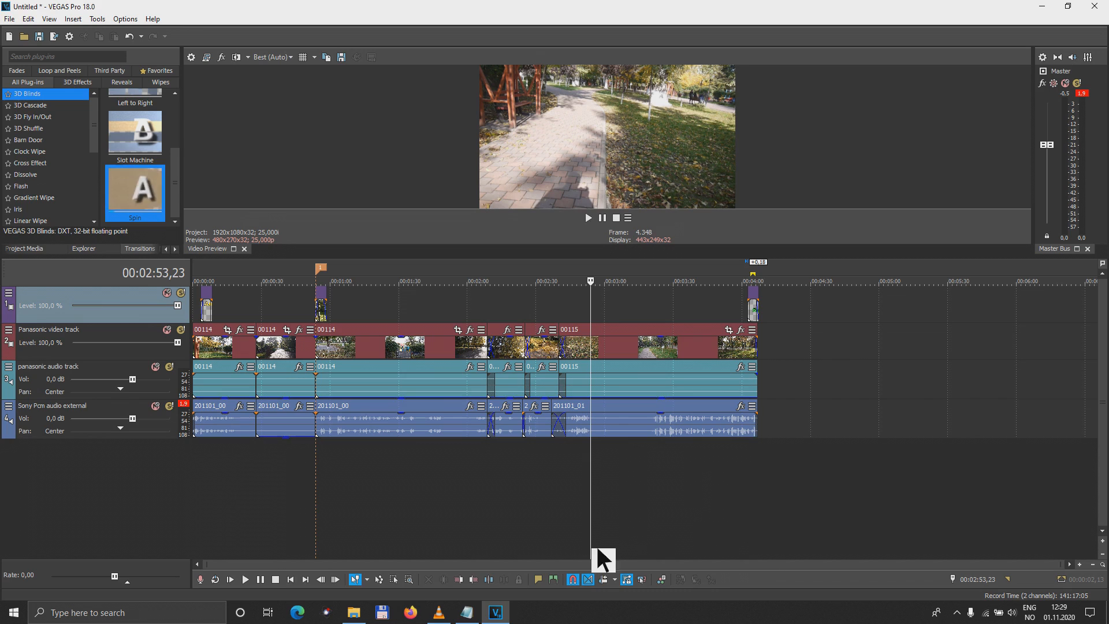
Step: Add photo P1180249 from File Explorer to the uppermost track at about 00:01:41, and another photo at about 00:02:04
{"action": "left_click", "coordinate": [354, 612]}
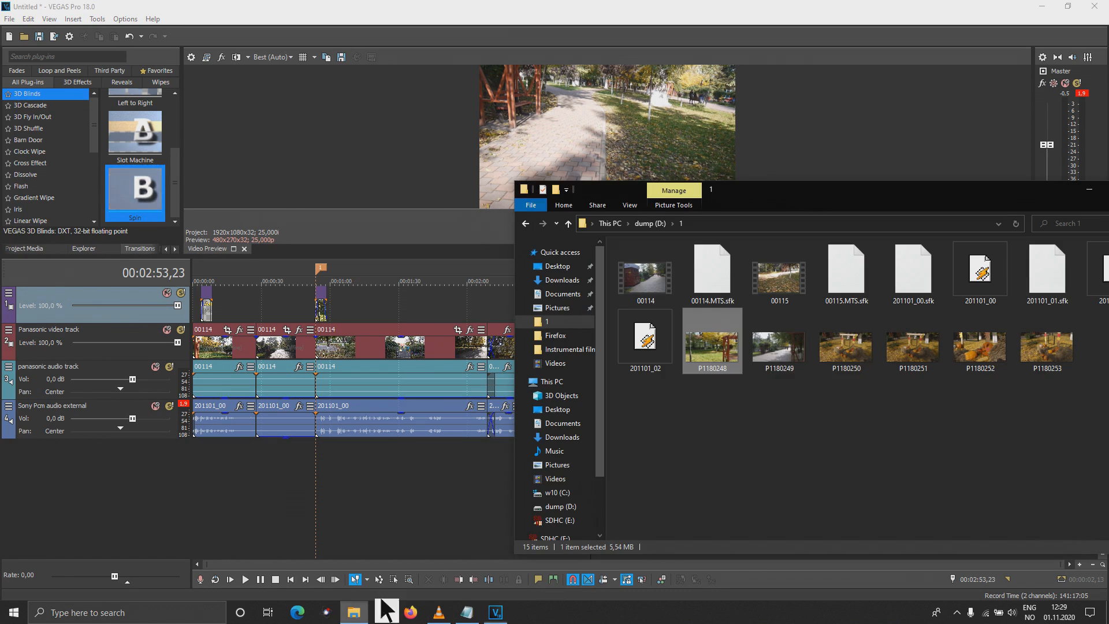
{"action": "left_click_drag", "start_coordinate": [796, 339], "coordinate": [436, 311]}
{"action": "left_click", "coordinate": [476, 299]}
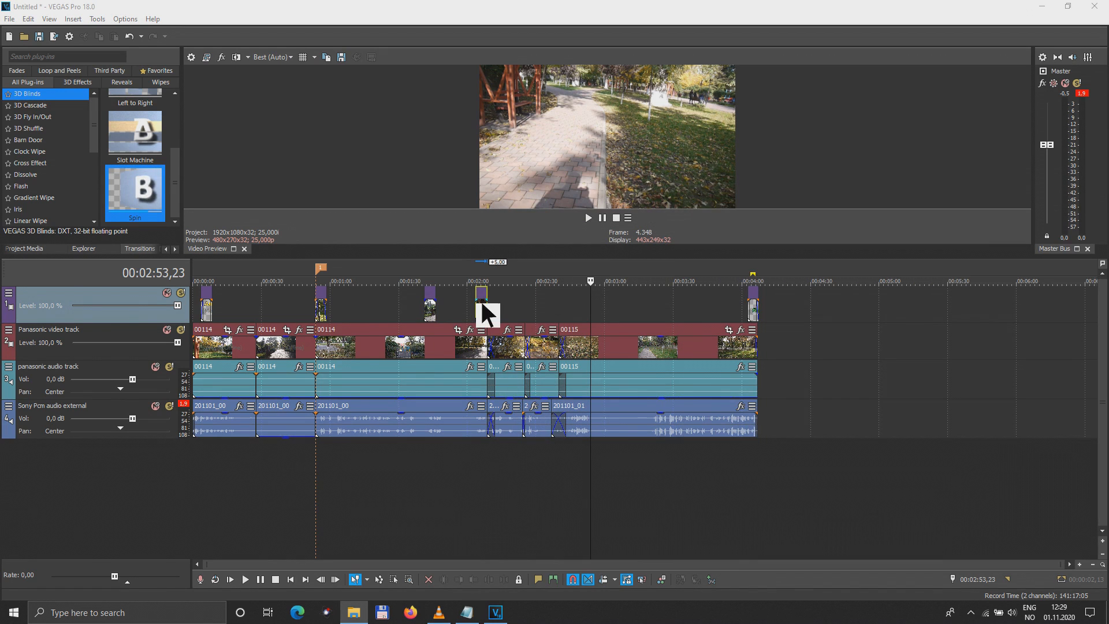
Step: Give the P1180249 photo a fade-in and a fade-out of about 0.8 seconds each
{"action": "left_click", "coordinate": [430, 301]}
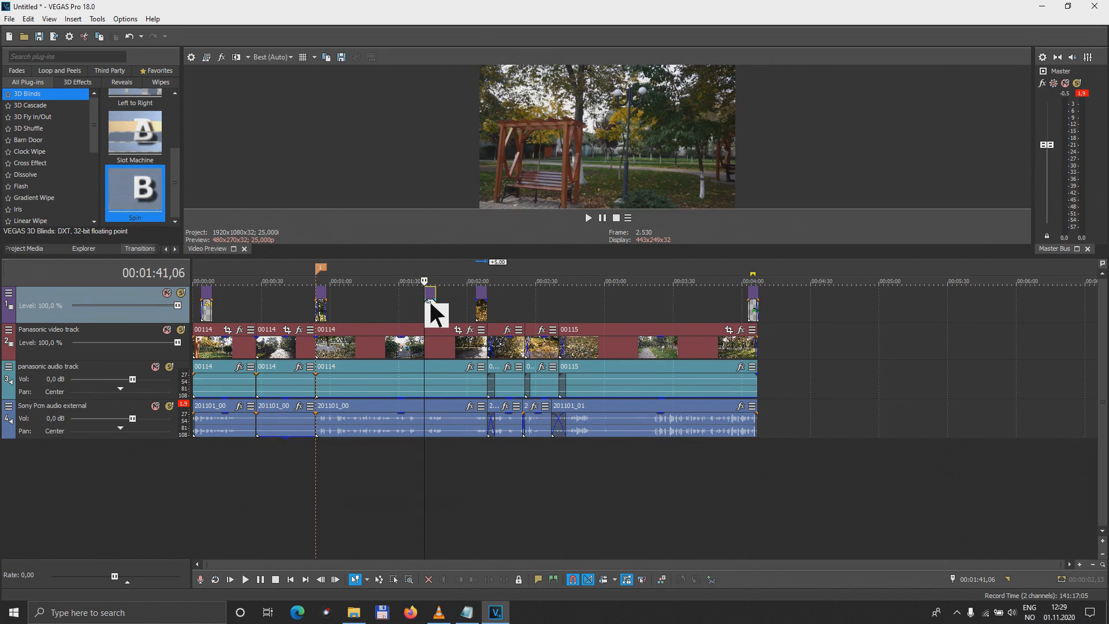
{"action": "key", "text": "Up"}
{"action": "key", "text": "Up"}
{"action": "key", "text": "Up"}
{"action": "key", "text": "Up"}
{"action": "key", "text": "Up"}
{"action": "key", "text": "Up"}
{"action": "left_click_drag", "start_coordinate": [643, 299], "coordinate": [669, 305]}
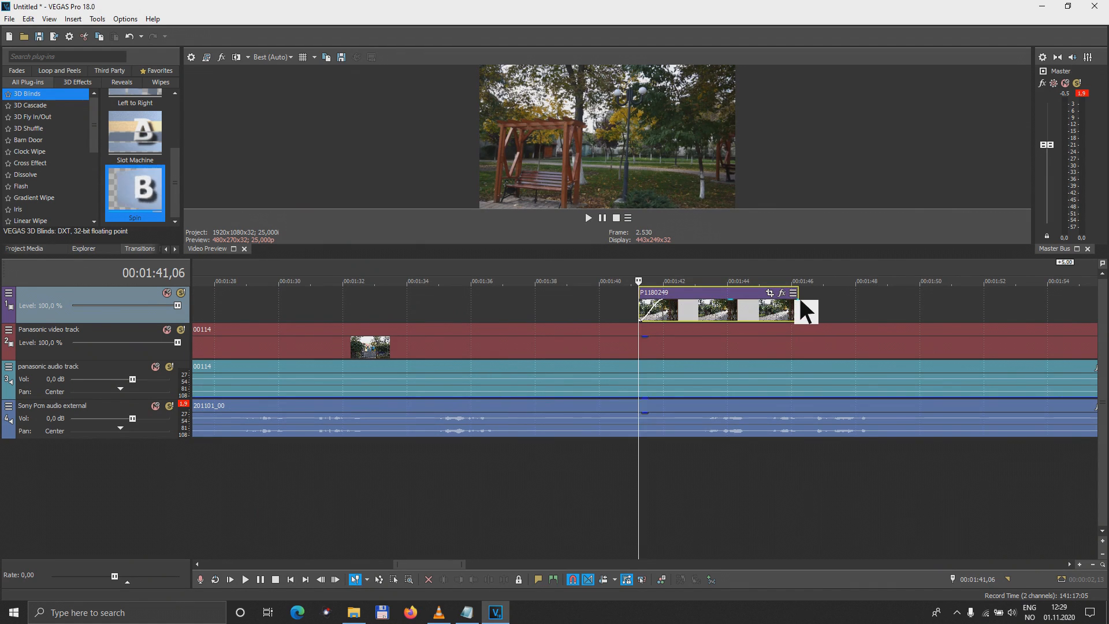
{"action": "left_click_drag", "start_coordinate": [802, 298], "coordinate": [780, 299]}
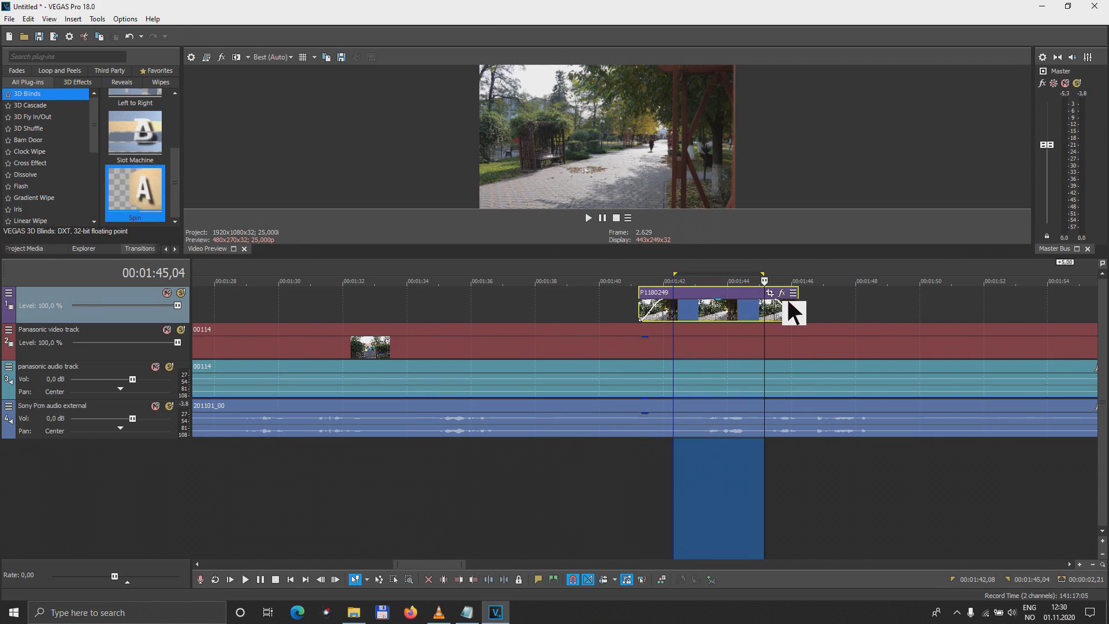
Step: Animate a zoom-out on P1180249 with Pan/Crop, using a 2,368.9 x 1,331.3 start frame and a keyframe at about 4 seconds, and play it
{"action": "left_click", "coordinate": [773, 291]}
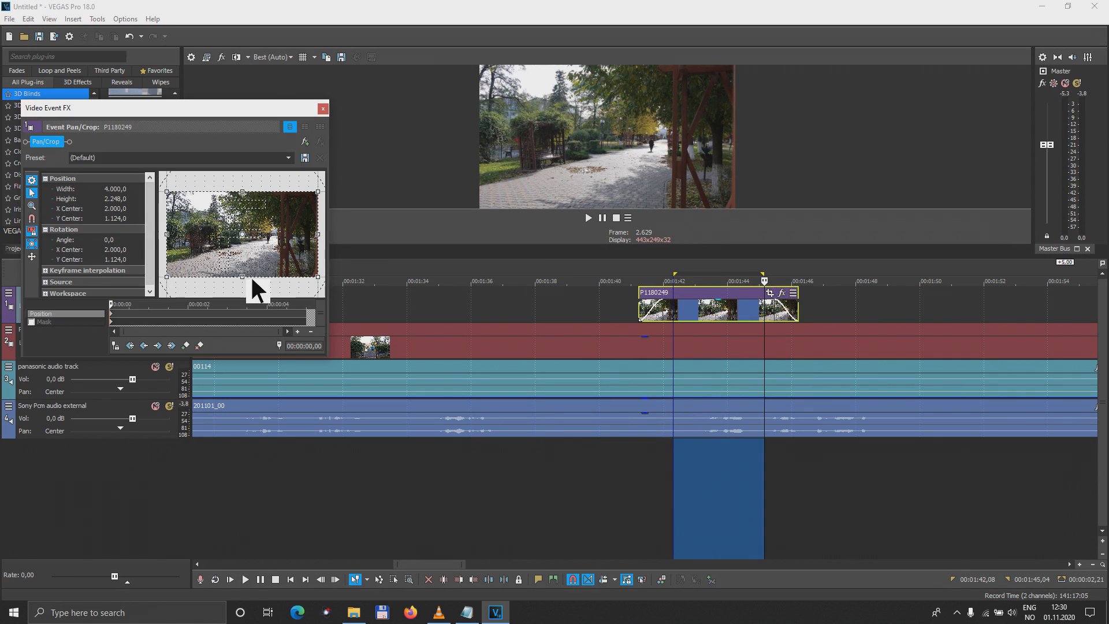
{"action": "mouse_move", "coordinate": [248, 276]}
{"action": "left_mouse_down"}
{"action": "mouse_move", "coordinate": [253, 250]}
{"action": "mouse_move", "coordinate": [260, 281]}
{"action": "left_mouse_up"}
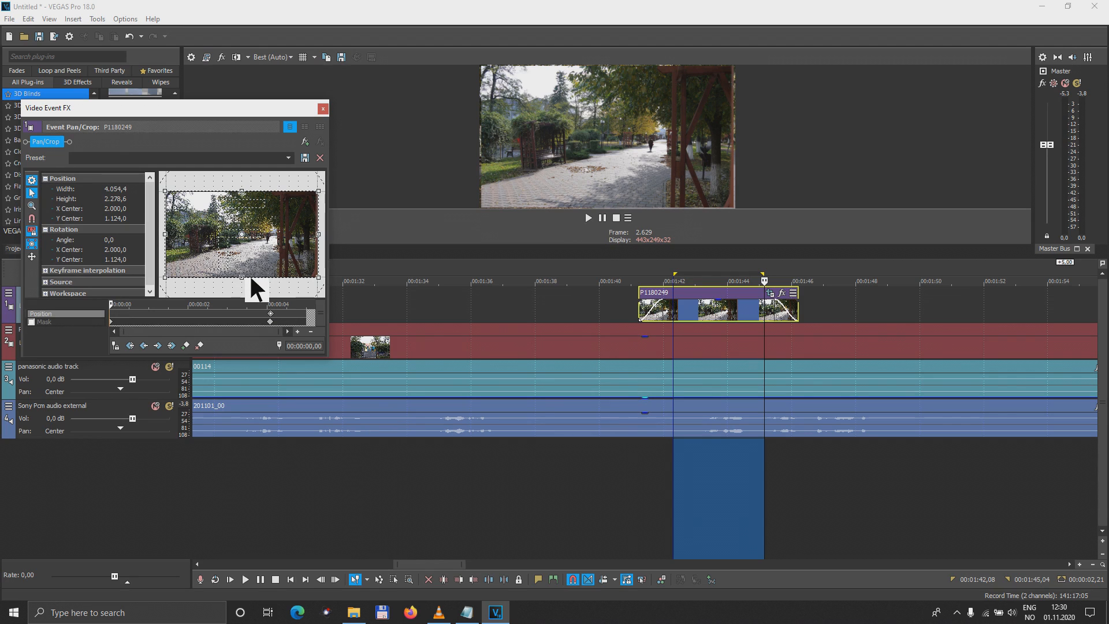
{"action": "left_click_drag", "start_coordinate": [248, 276], "coordinate": [247, 255]}
{"action": "left_click", "coordinate": [632, 457]}
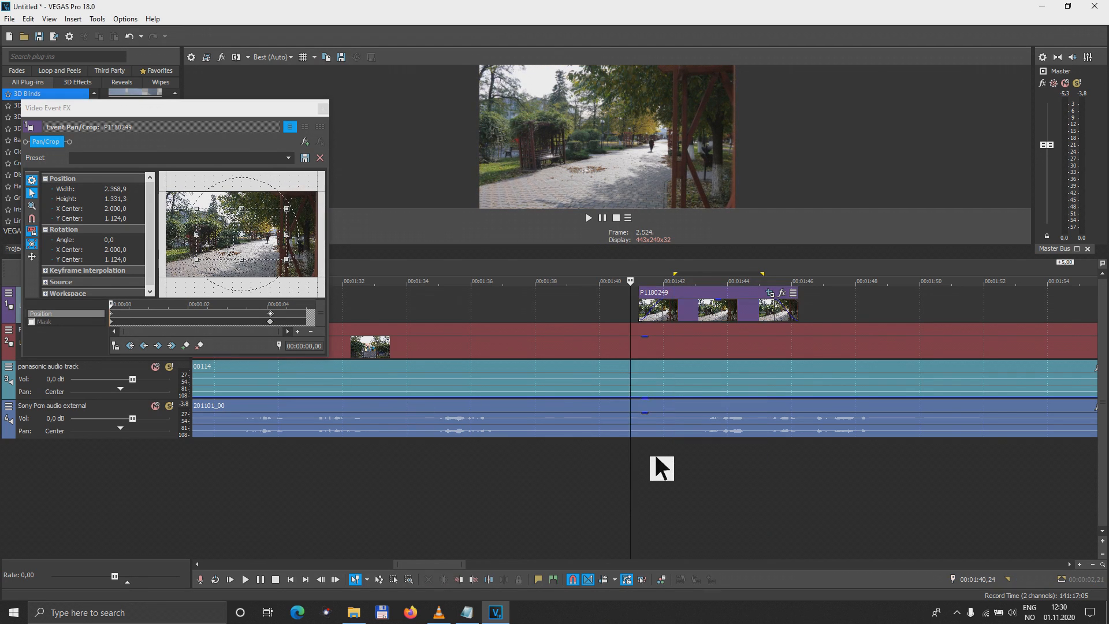
{"action": "key", "text": "space"}
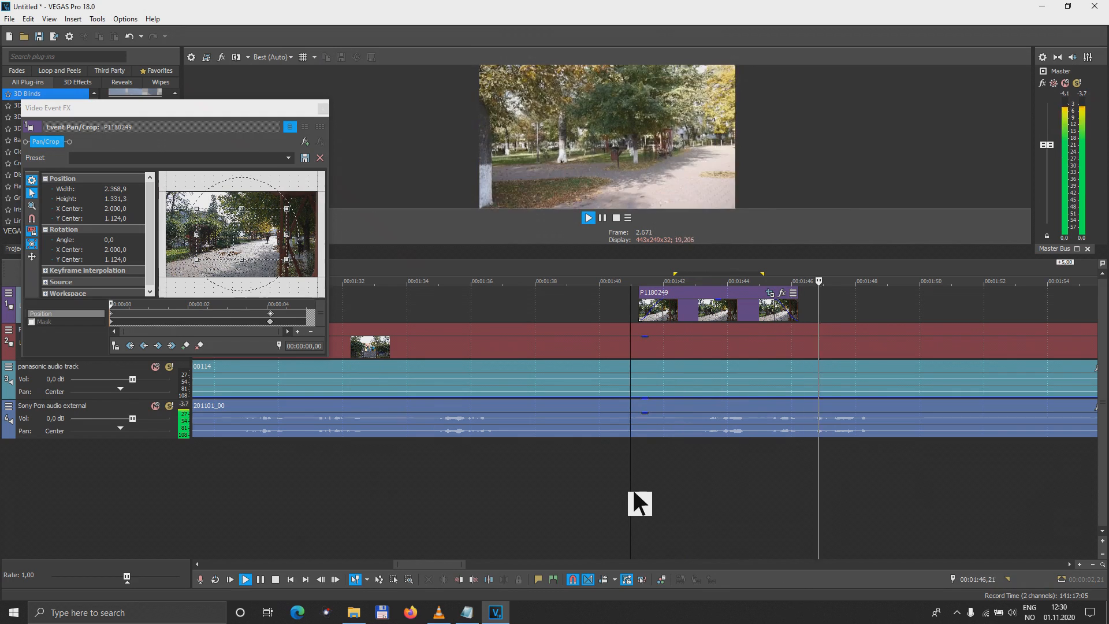
{"action": "key", "text": "space"}
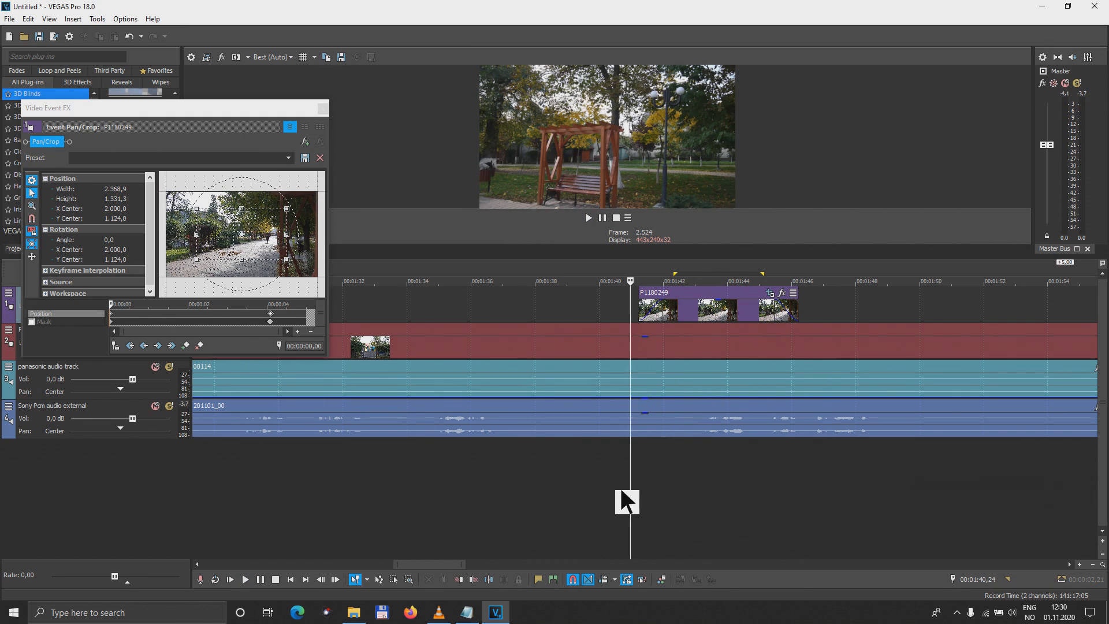
Step: Play the P1180249 zoom-out from just before the photo and close its Pan/Crop settings
{"action": "key", "text": "space"}
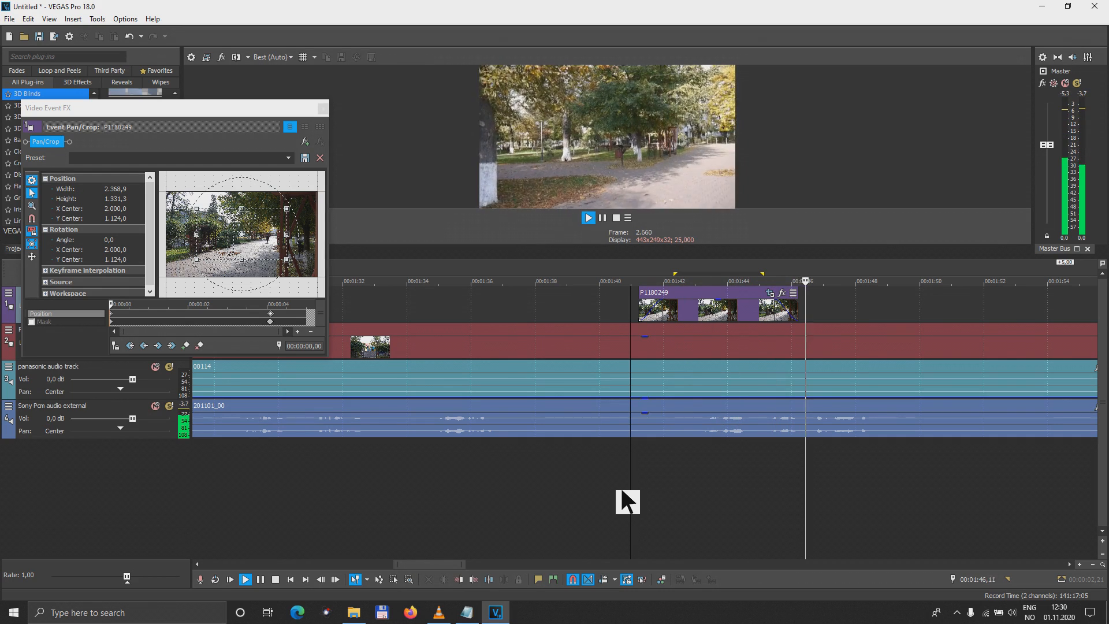
{"action": "key", "text": "space"}
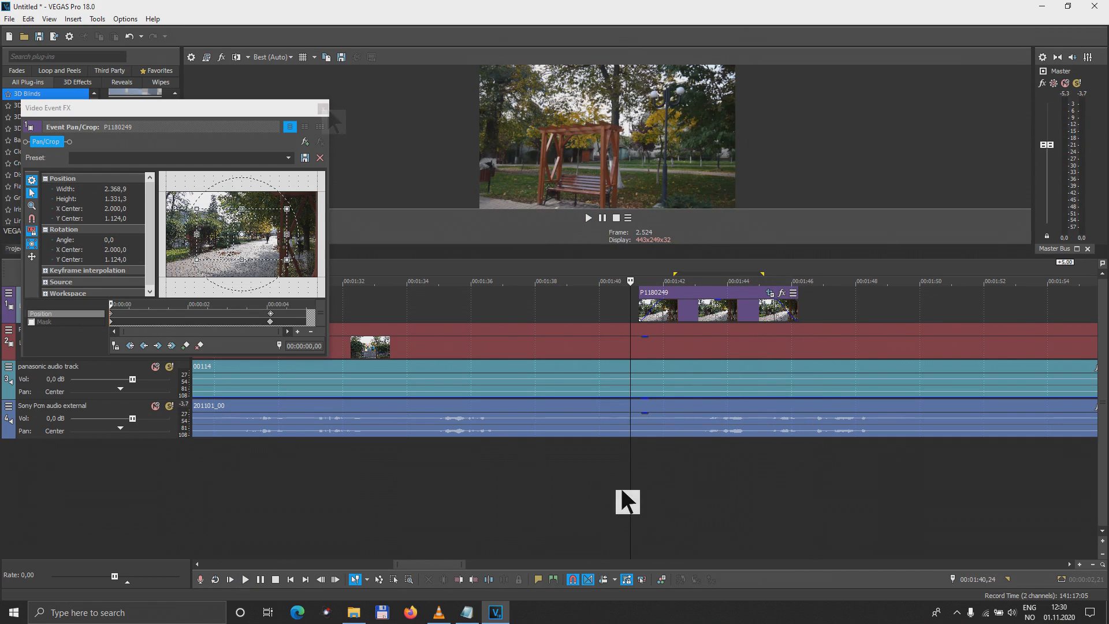
{"action": "left_click", "coordinate": [322, 108]}
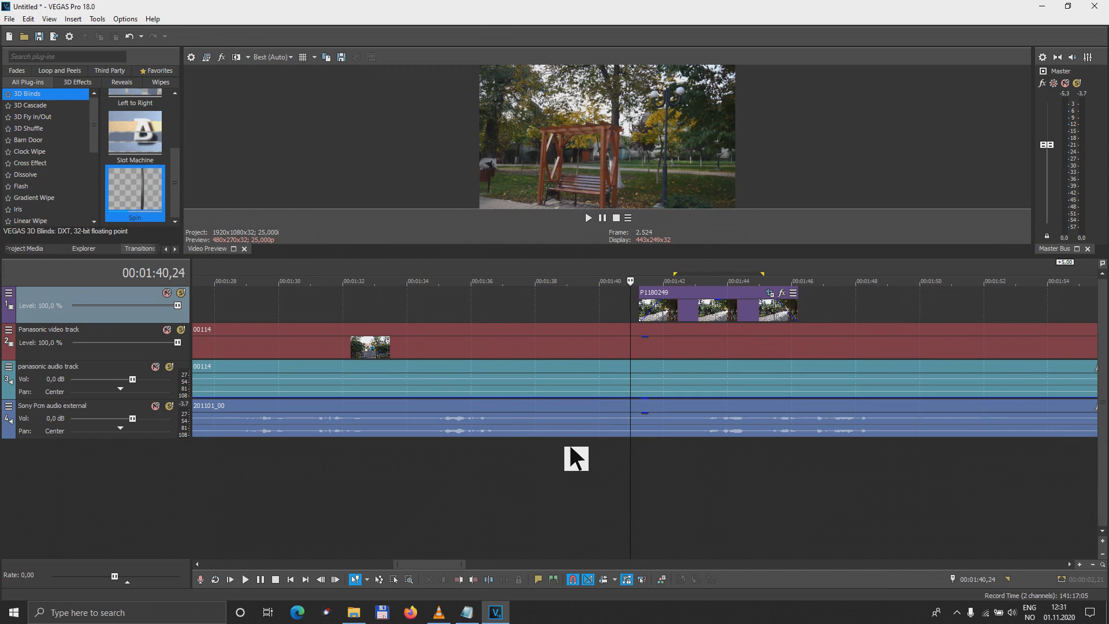
Step: Give photo P1180250 a fade-in of about 0.8 seconds and a fade-out of about 0.9 seconds, and play it
{"action": "scroll", "coordinate": [565, 448], "scroll_direction": "down", "scroll_amount": 5}
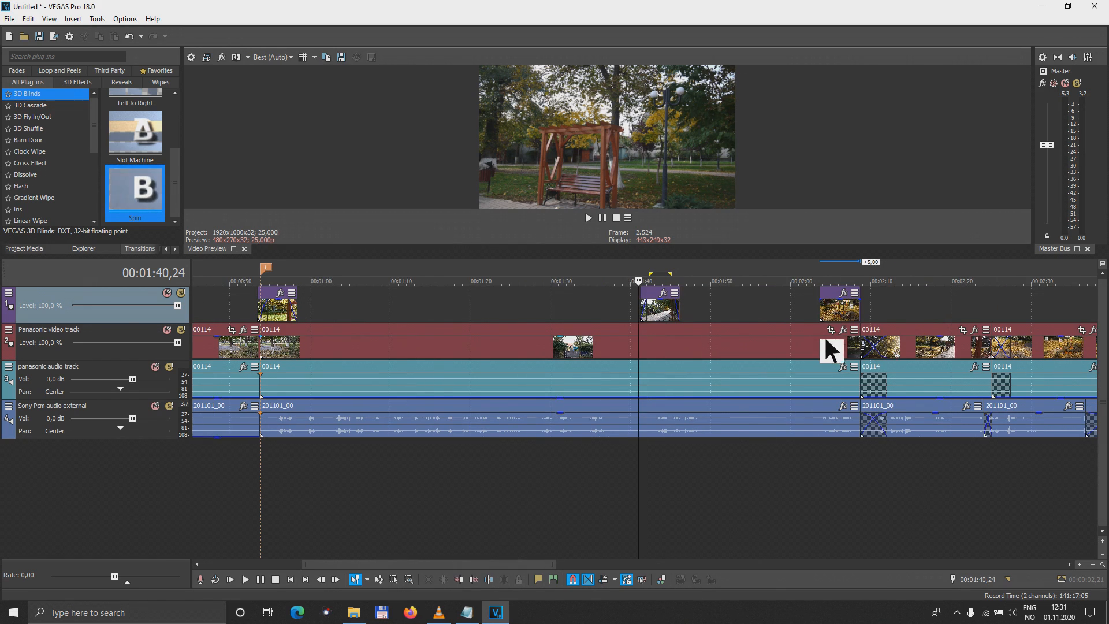
{"action": "scroll", "coordinate": [824, 334], "scroll_direction": "down", "scroll_amount": 2}
{"action": "left_click", "coordinate": [693, 305]}
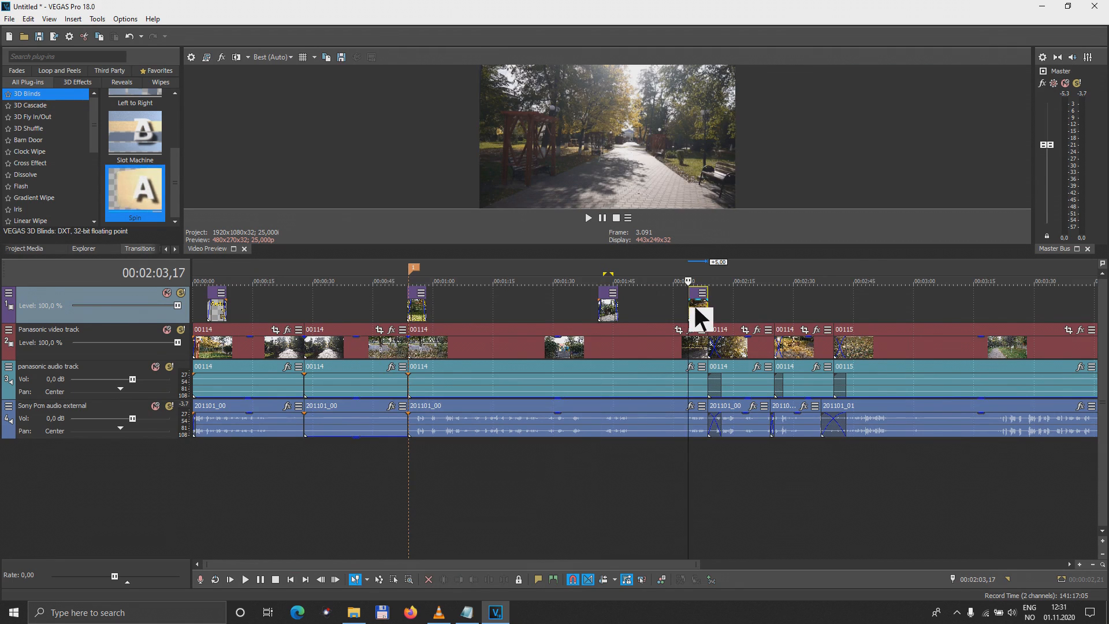
{"action": "scroll", "coordinate": [693, 303], "scroll_direction": "up", "scroll_amount": 6}
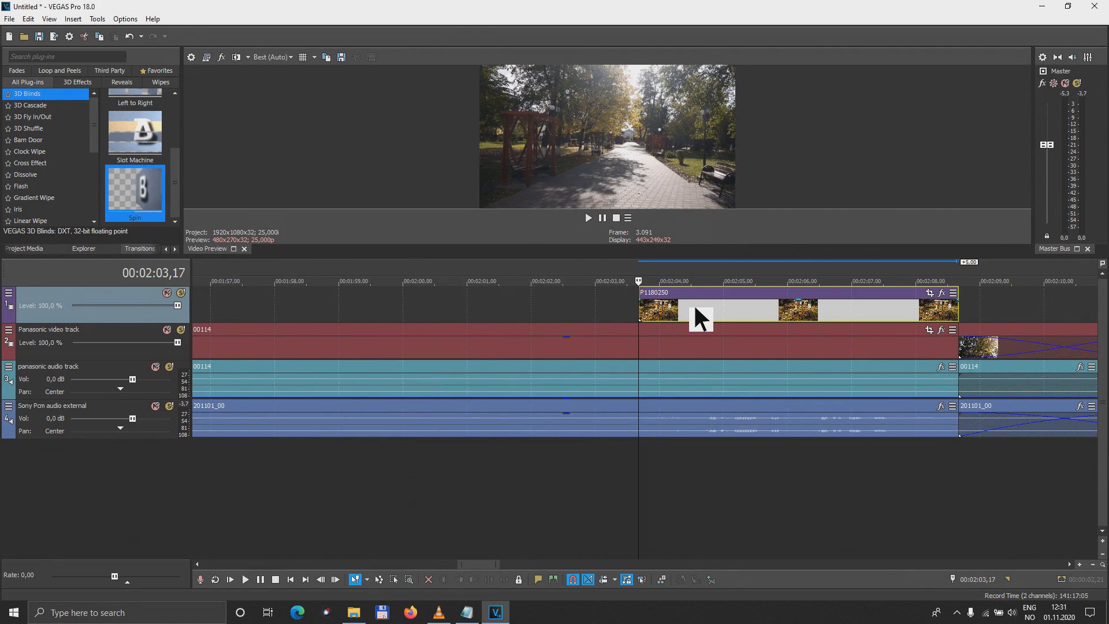
{"action": "scroll", "coordinate": [693, 302], "scroll_direction": "up", "scroll_amount": 1}
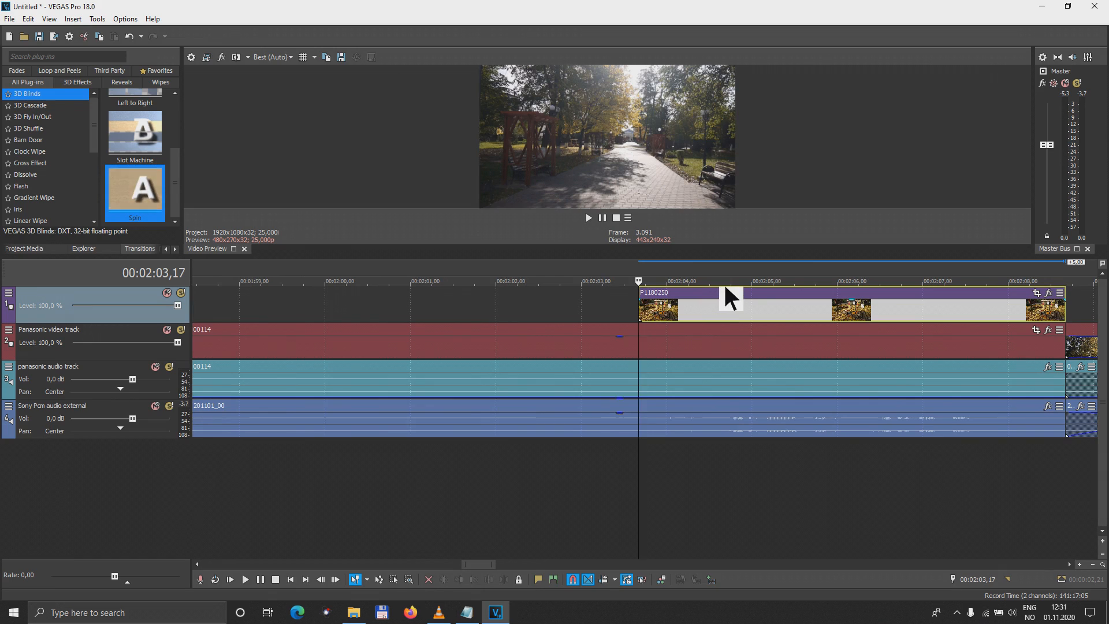
{"action": "left_click_drag", "start_coordinate": [644, 298], "coordinate": [710, 299]}
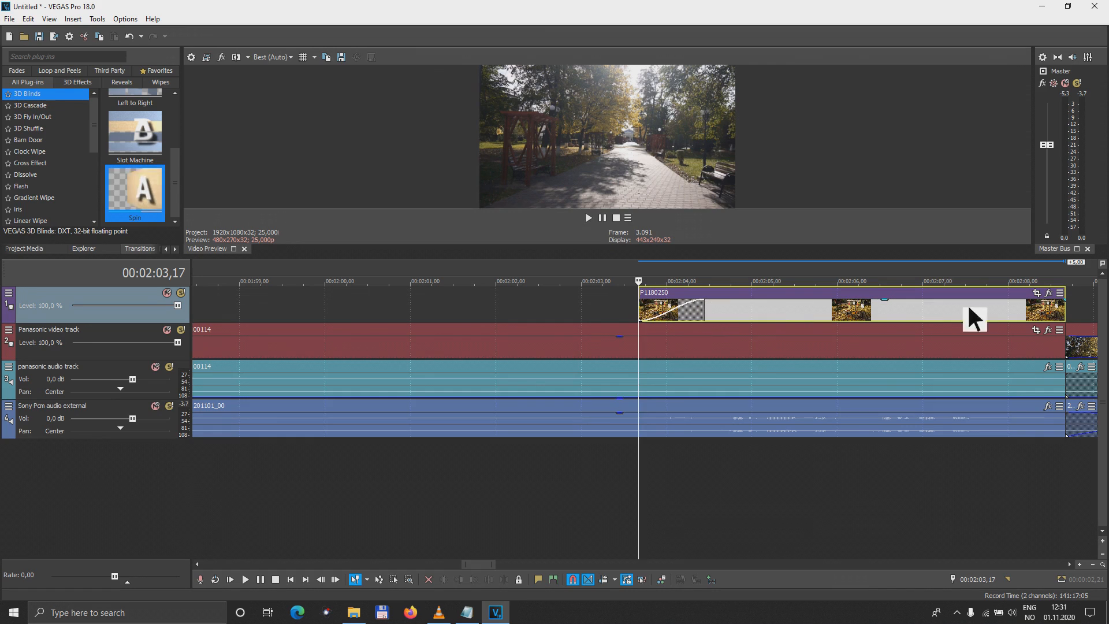
{"action": "left_click_drag", "start_coordinate": [1064, 297], "coordinate": [988, 306]}
{"action": "key", "text": "space"}
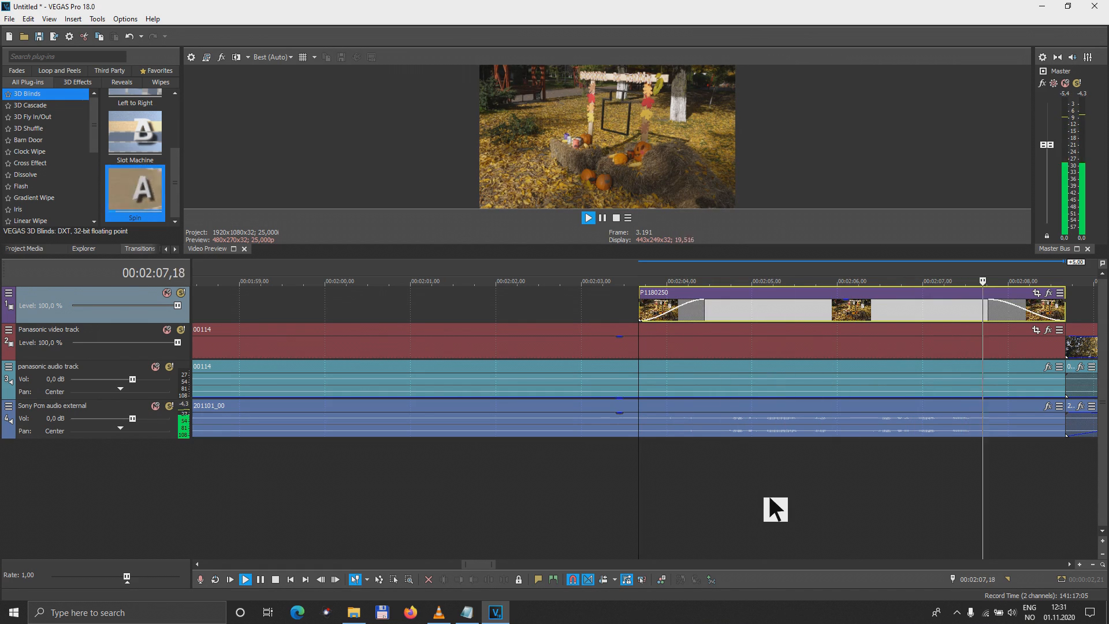
{"action": "key", "text": "space"}
Step: Animate a zoom-in on P1180250 with Pan/Crop, using a 3,891.3 x 2,186.9 start frame and a tighter keyframe at about 4.4 seconds, and play it
{"action": "left_click_drag", "start_coordinate": [687, 502], "coordinate": [1036, 499]}
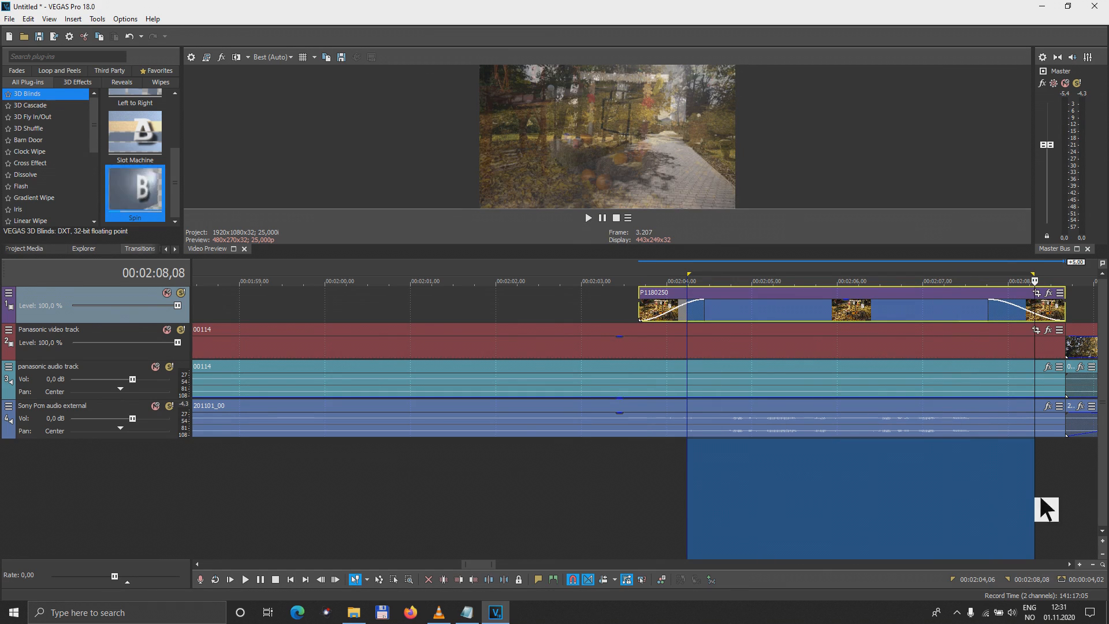
{"action": "left_click", "coordinate": [1038, 291]}
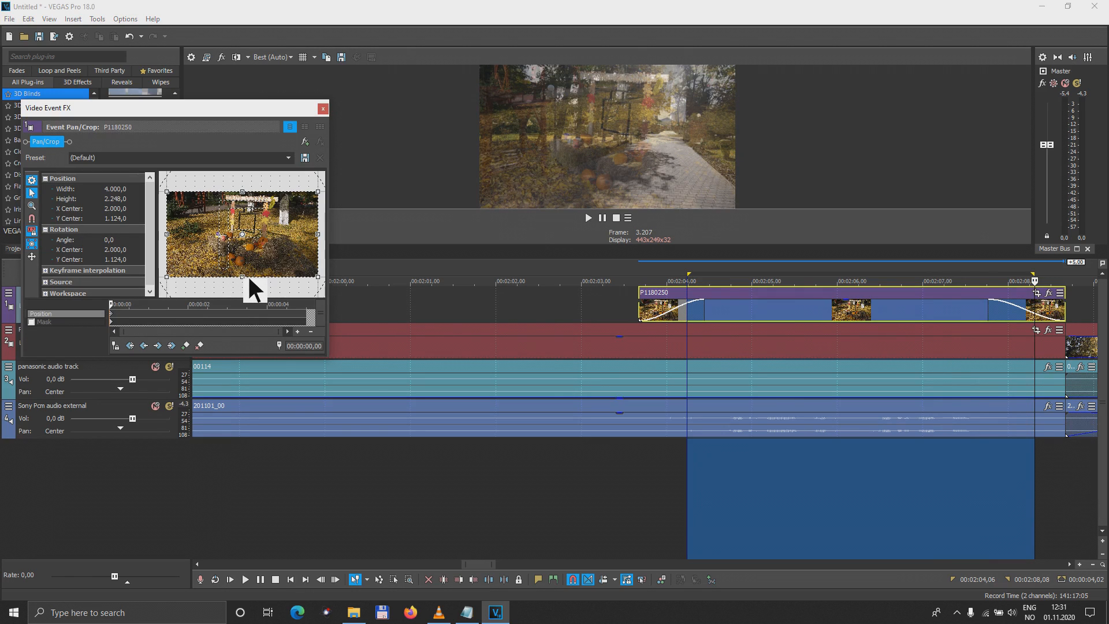
{"action": "left_click_drag", "start_coordinate": [247, 275], "coordinate": [248, 259]}
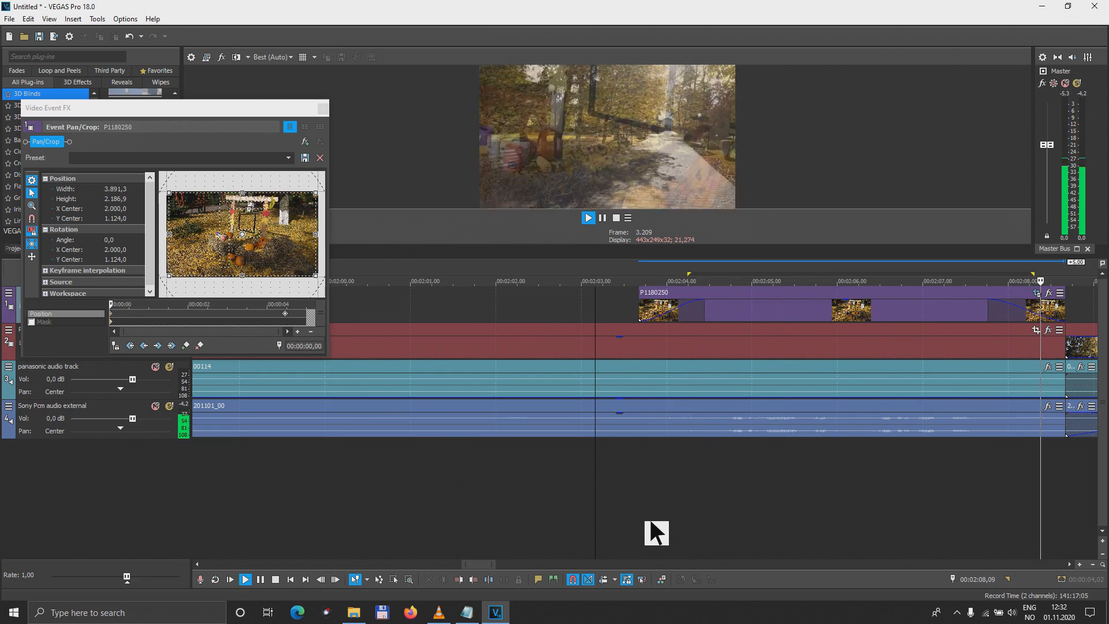
{"action": "key", "text": "space"}
{"action": "key", "text": "space"}
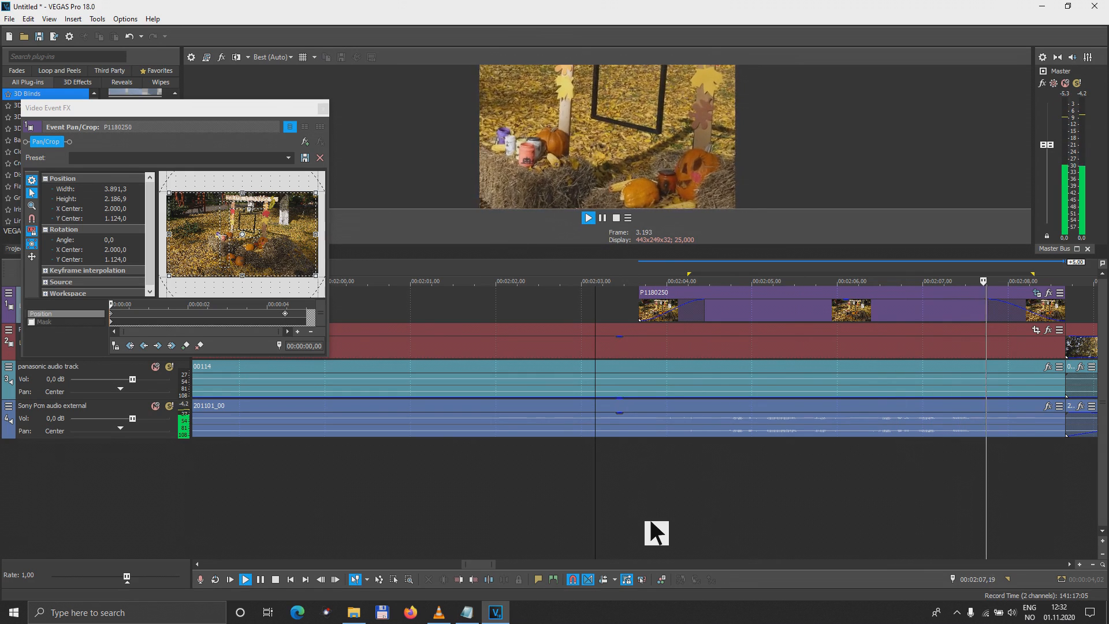
{"action": "key", "text": "space"}
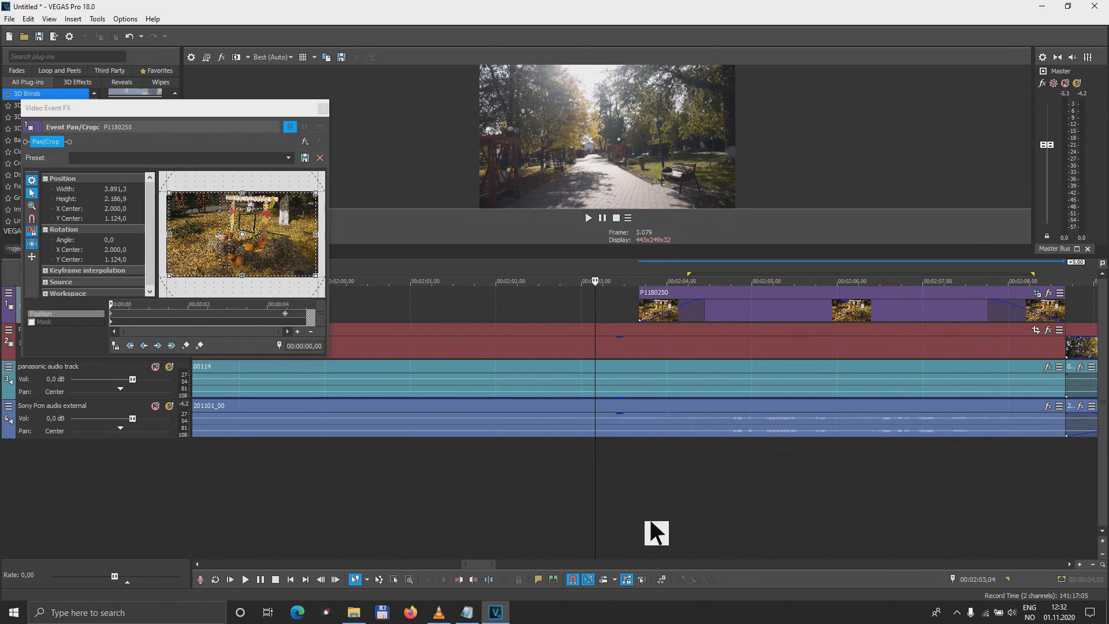
{"action": "left_click", "coordinate": [322, 108]}
Step: Save the project as park1 in VEGAS Pro Project File format
{"action": "scroll", "coordinate": [627, 466], "scroll_direction": "down", "scroll_amount": 15}
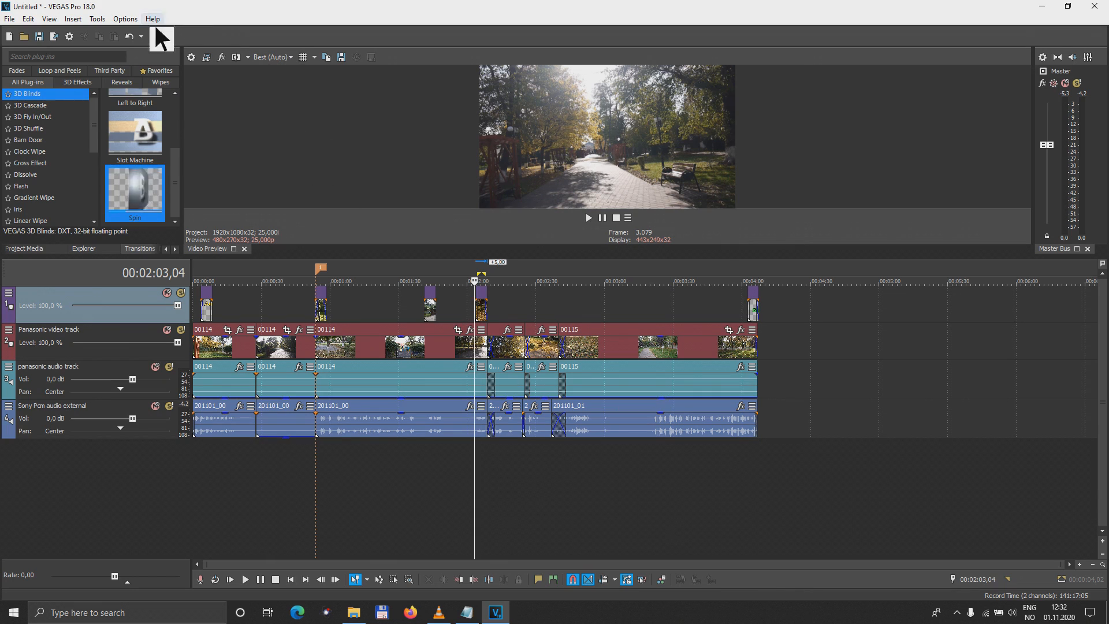
{"action": "left_click", "coordinate": [45, 36]}
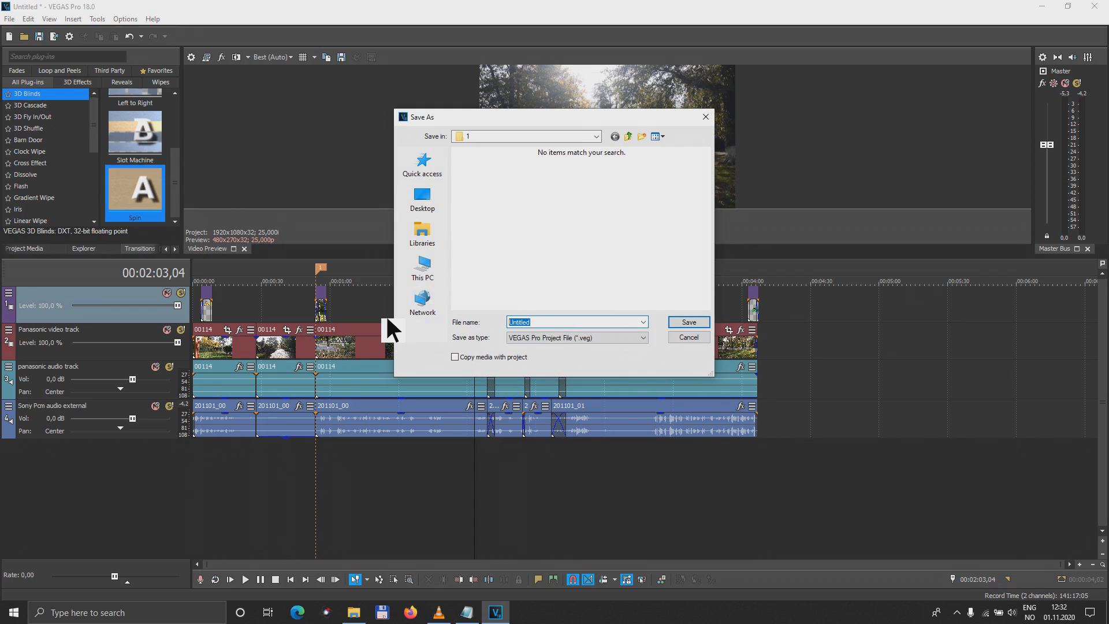
{"action": "type", "text": "park 1"}
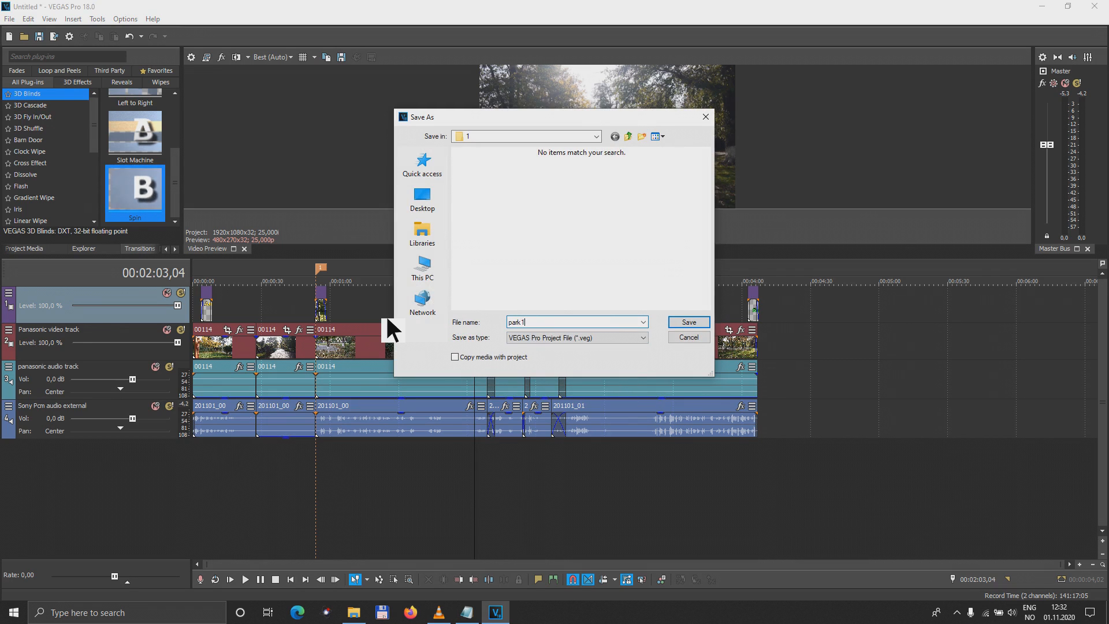
{"action": "key", "text": "Return"}
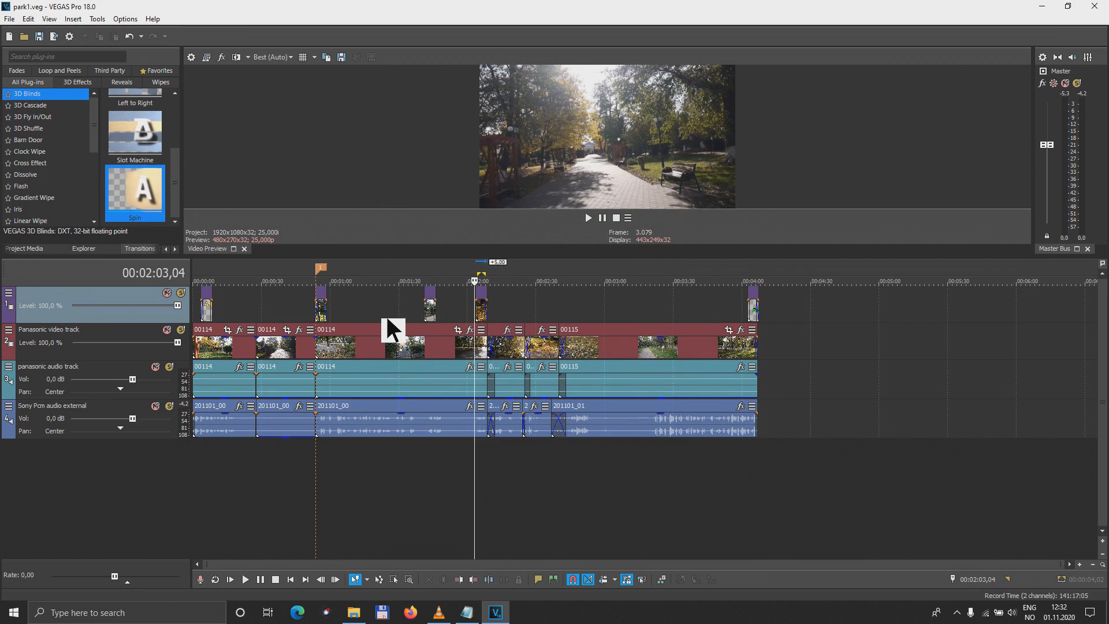
Step: Insert a new audio track and place the Santana remix from the Instrumental film folder on it at the project start
{"action": "left_click", "coordinate": [200, 453]}
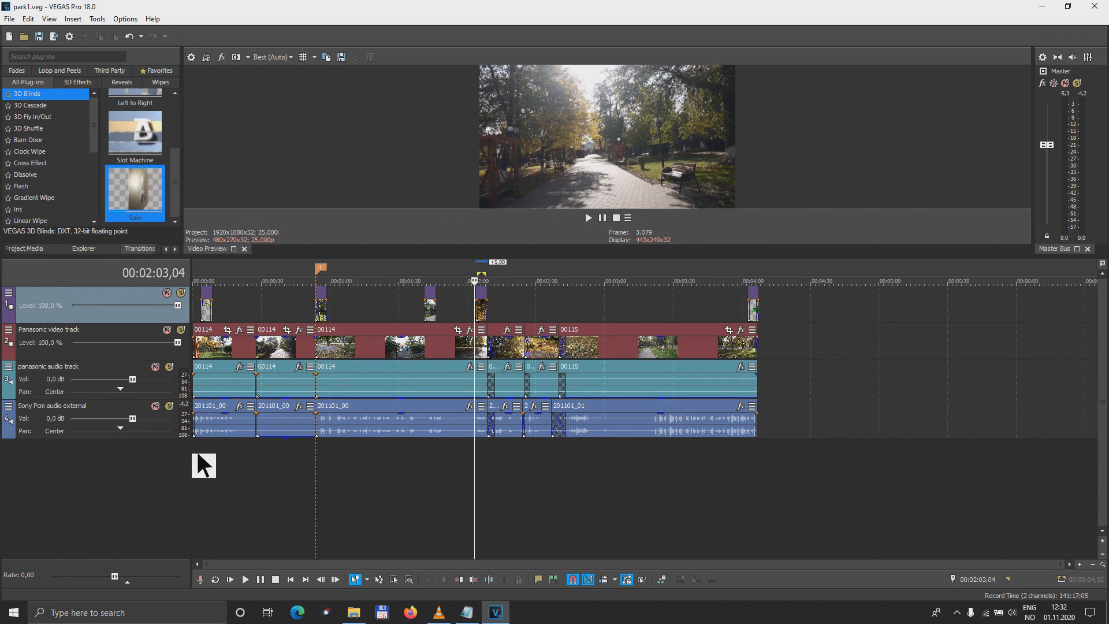
{"action": "key", "text": "Home"}
{"action": "left_click", "coordinate": [73, 18]}
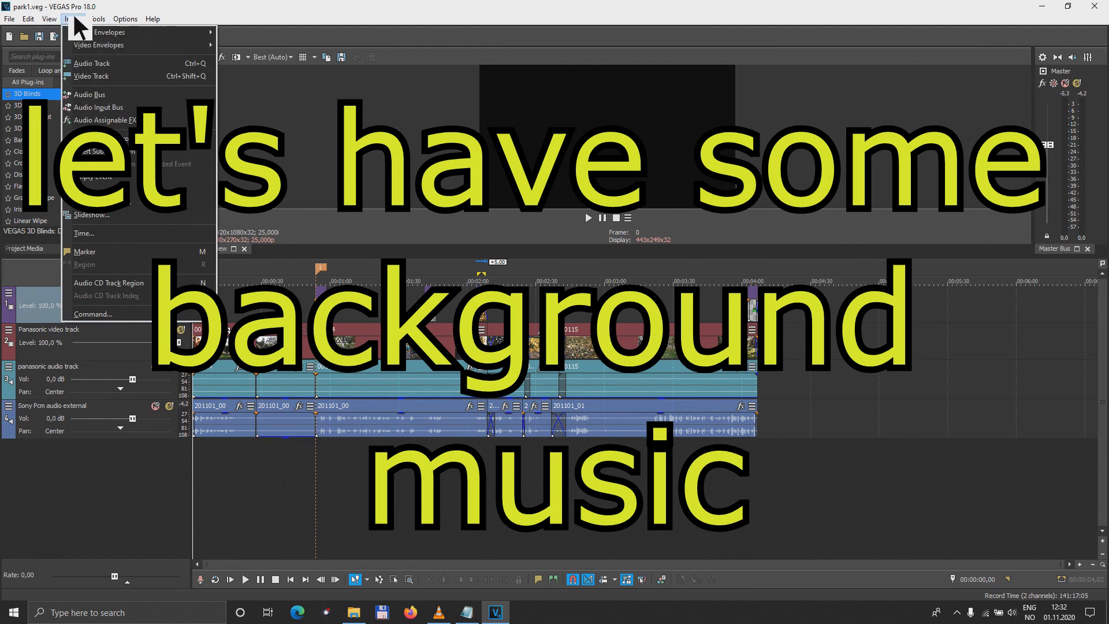
{"action": "left_click", "coordinate": [98, 62]}
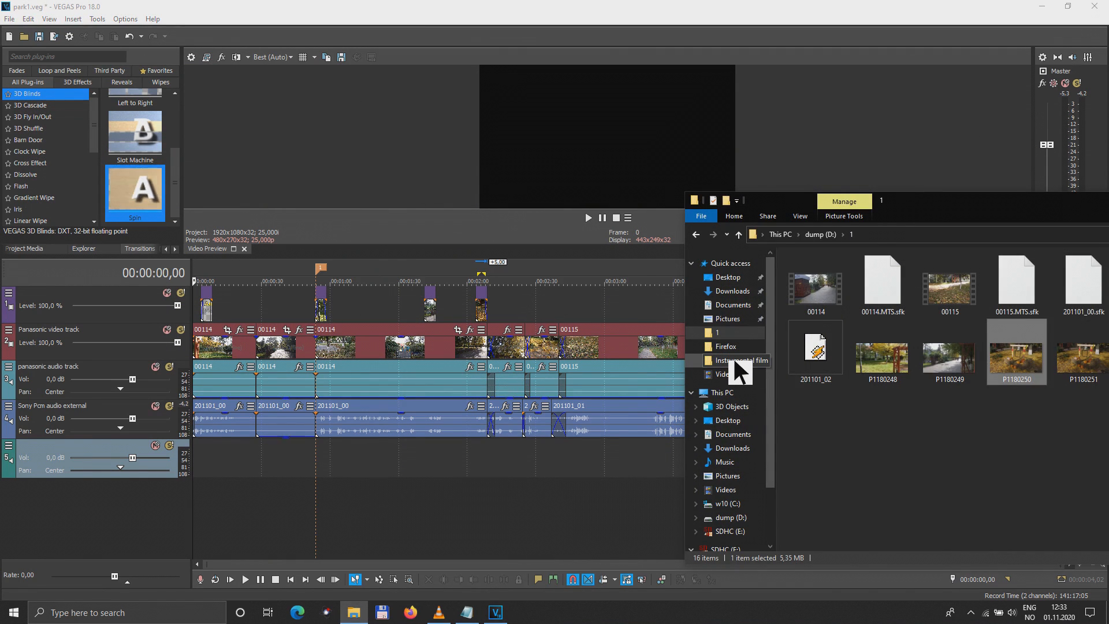
{"action": "left_click", "coordinate": [734, 360]}
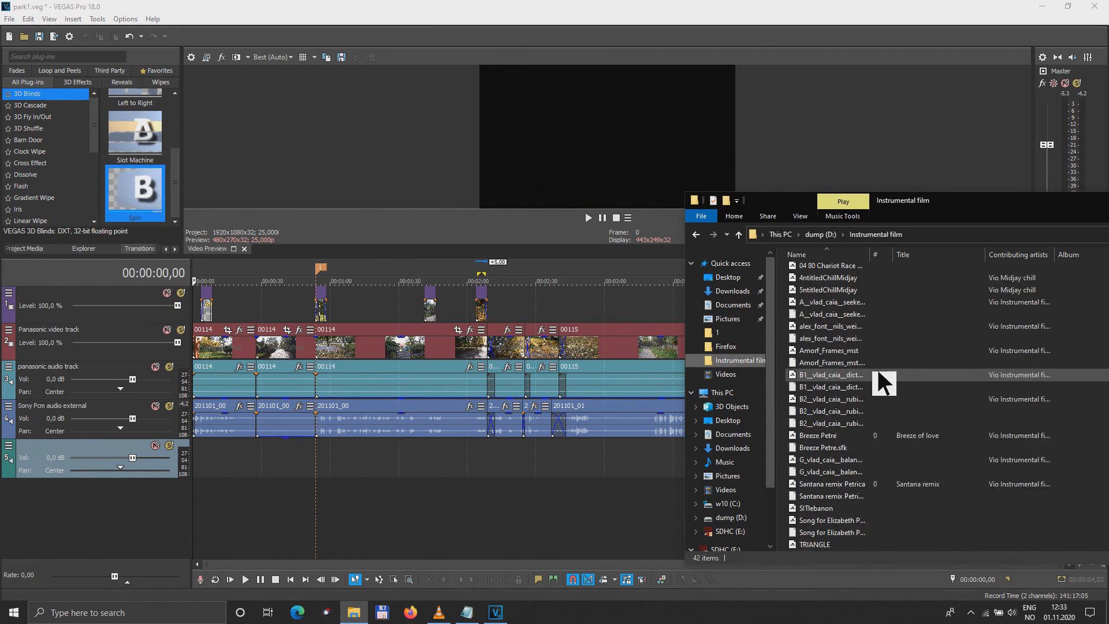
{"action": "scroll", "coordinate": [879, 372], "scroll_direction": "down", "scroll_amount": 2}
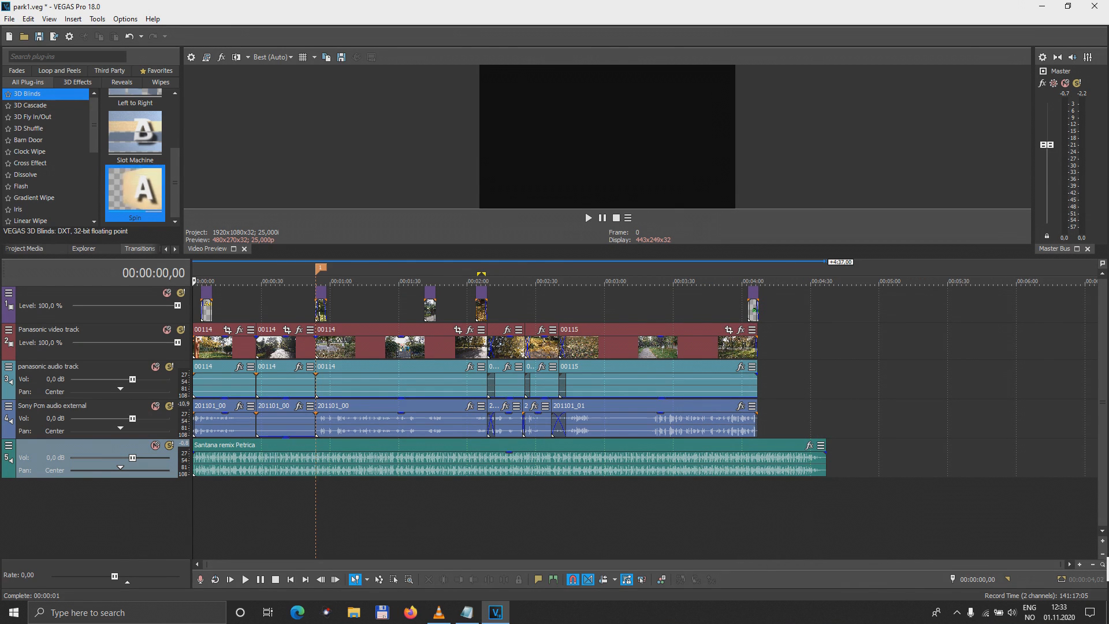
Step: Enlarge the track heights and lower the music track's volume envelope to about -12.9 dB
{"action": "left_click", "coordinate": [1102, 541]}
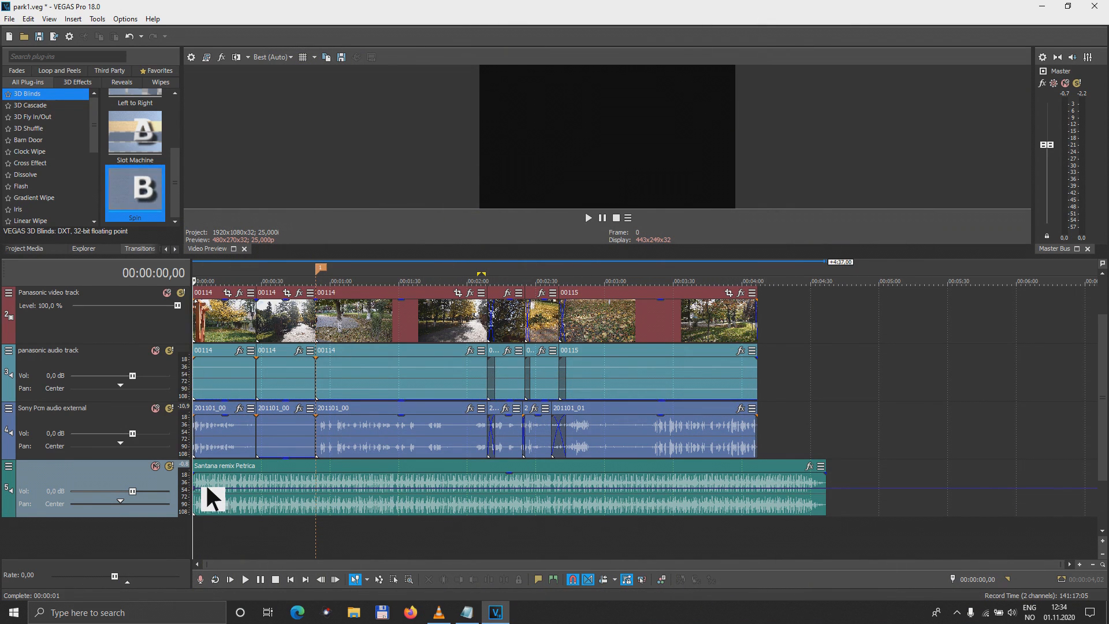
{"action": "mouse_move", "coordinate": [200, 487]}
{"action": "left_click_drag", "start_coordinate": [201, 487], "coordinate": [201, 510]}
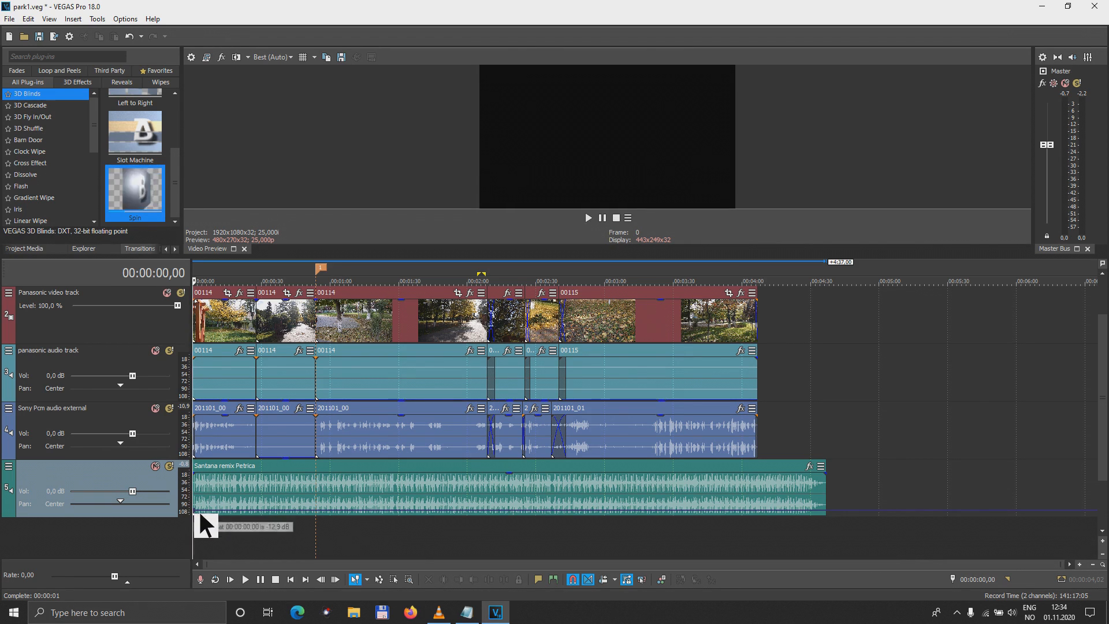
Step: During playback, add envelope points that raise the music volume from about 00:00:22 to 00:00:53 and lower it again by about 00:00:56
{"action": "key", "text": "space"}
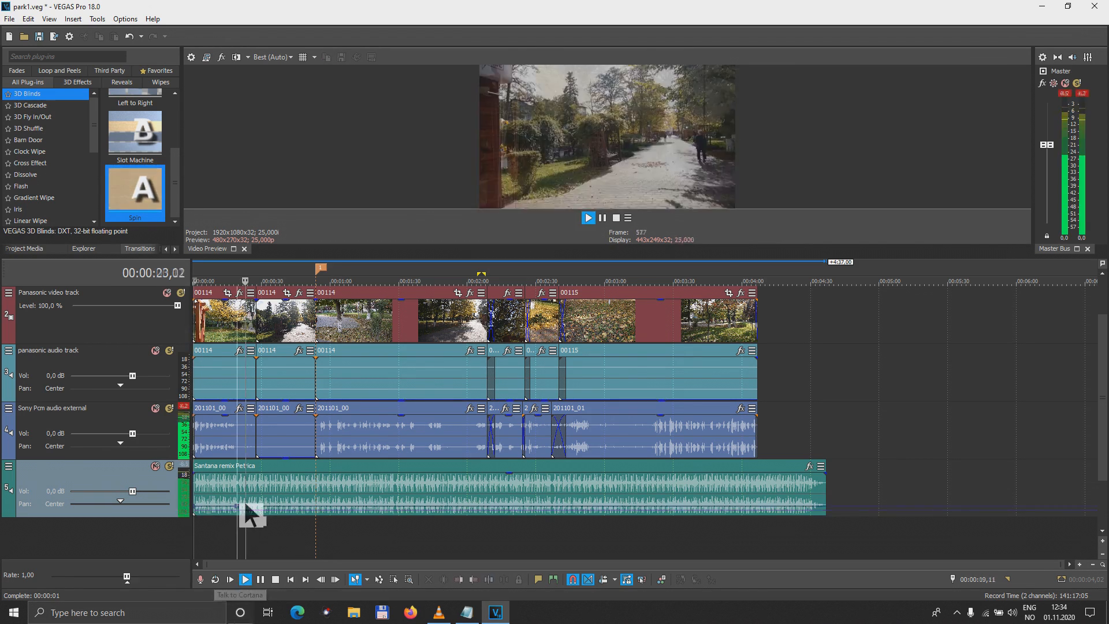
{"action": "left_click_drag", "start_coordinate": [249, 504], "coordinate": [255, 482]}
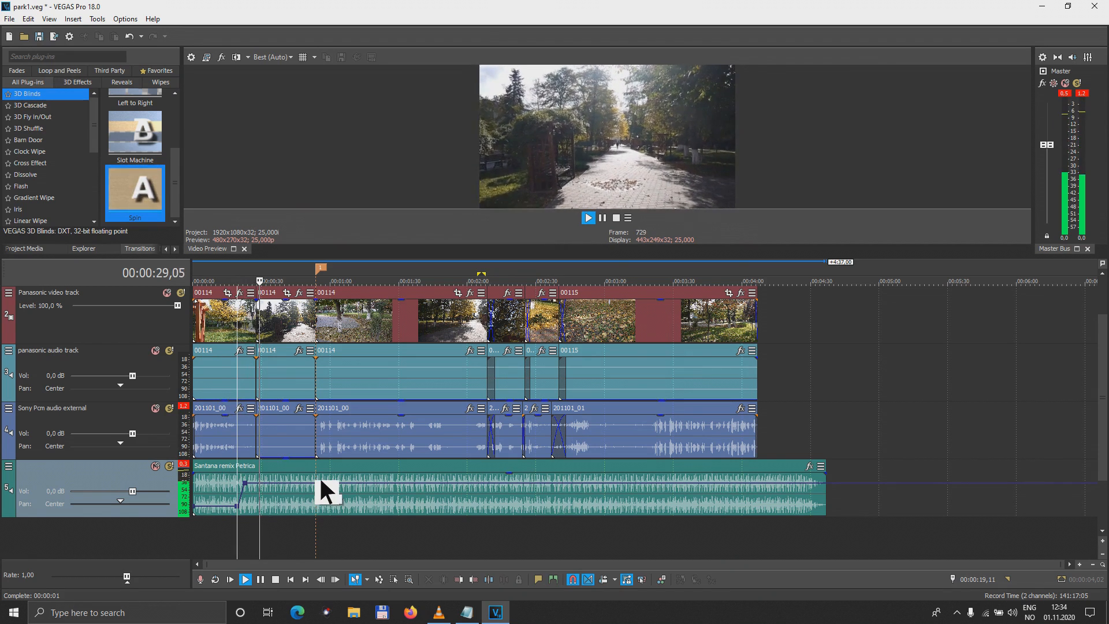
{"action": "double_click", "coordinate": [318, 483]}
{"action": "left_click_drag", "start_coordinate": [327, 483], "coordinate": [324, 505]}
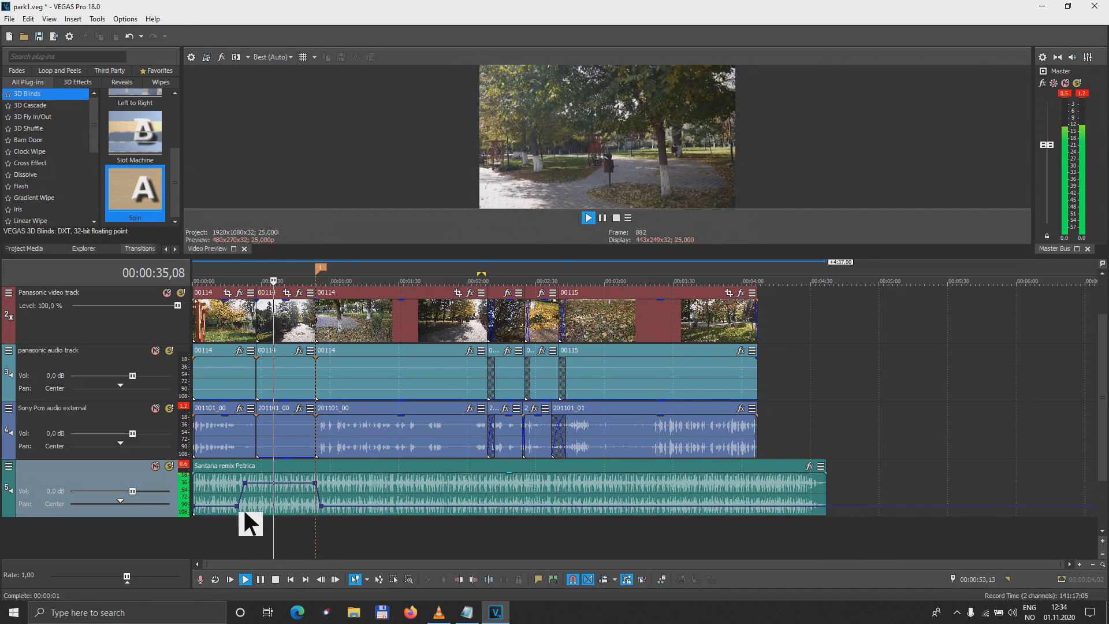
{"action": "key", "text": "space"}
Step: Move the music envelope's first rise earlier, so it ramps up between about 00:00:16 and 00:00:19
{"action": "left_click", "coordinate": [239, 511]}
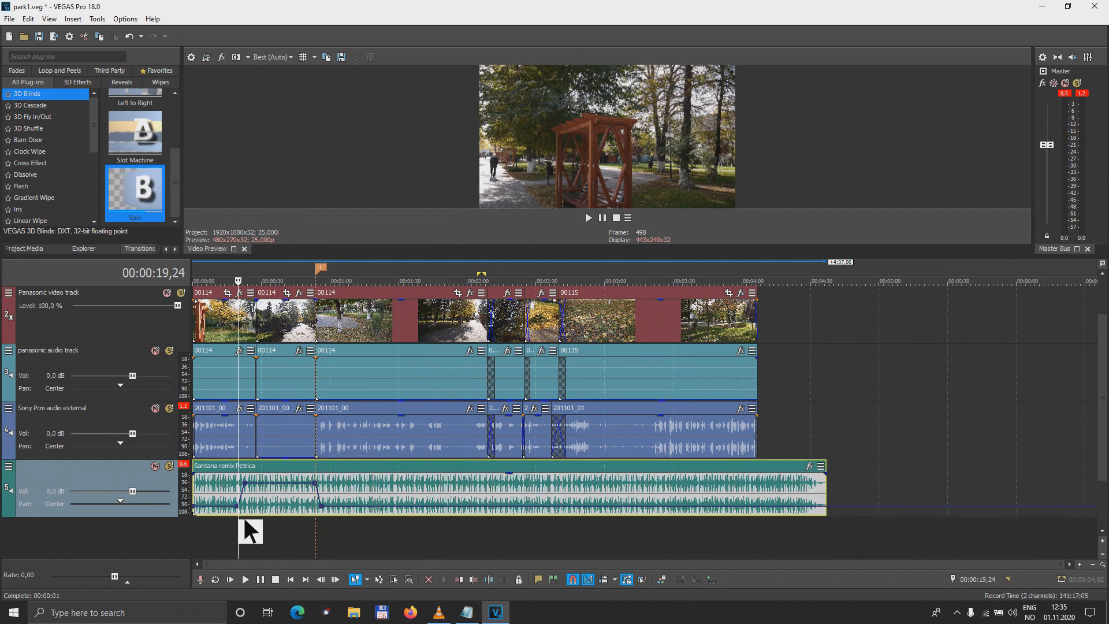
{"action": "scroll", "coordinate": [243, 517], "scroll_direction": "up", "scroll_amount": 4}
{"action": "scroll", "coordinate": [247, 518], "scroll_direction": "up", "scroll_amount": 2}
{"action": "left_click_drag", "start_coordinate": [349, 506], "coordinate": [323, 506]}
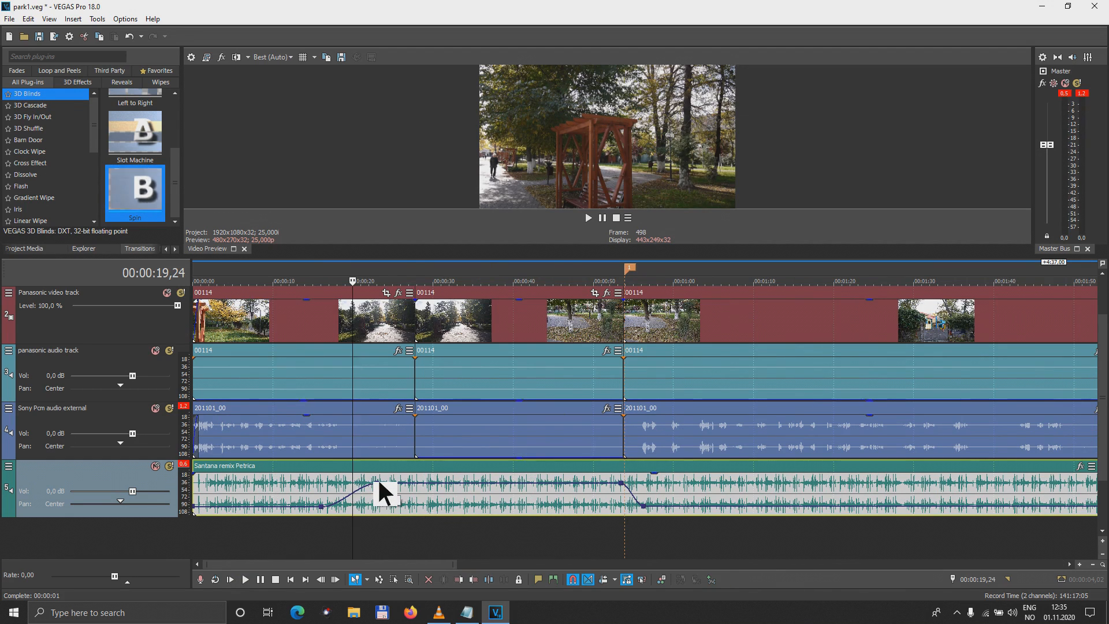
{"action": "left_click_drag", "start_coordinate": [380, 479], "coordinate": [348, 480]}
Step: Play from about 00:00:08 and 00:00:53, and lower the music envelope's quiet sections further, with the 00:00:56,11 point at -12.2 dB
{"action": "left_click", "coordinate": [266, 536]}
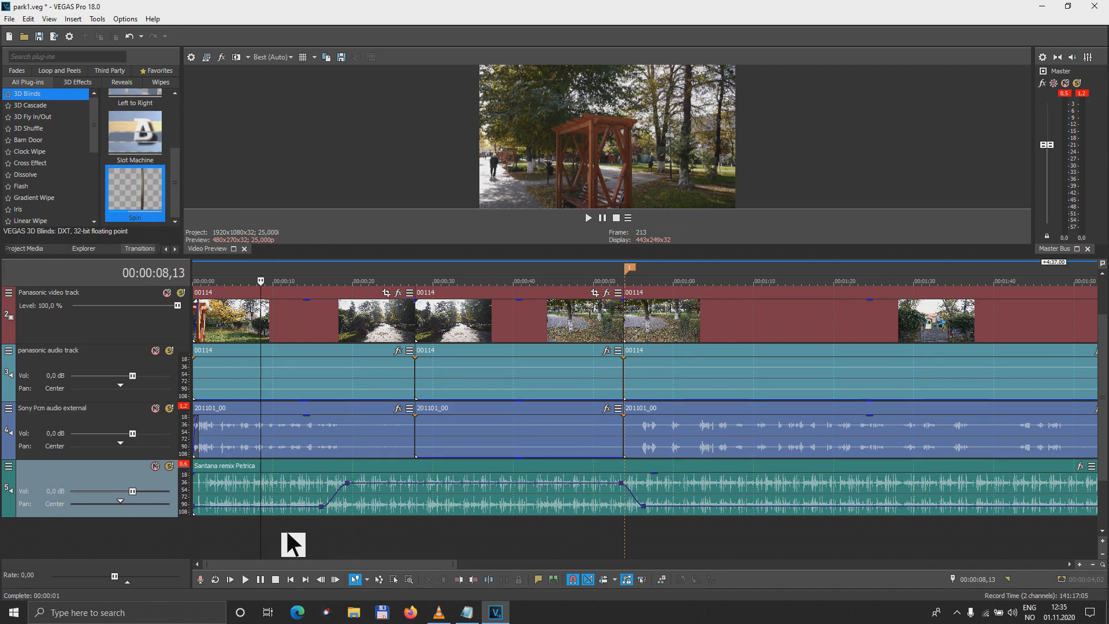
{"action": "key", "text": "space"}
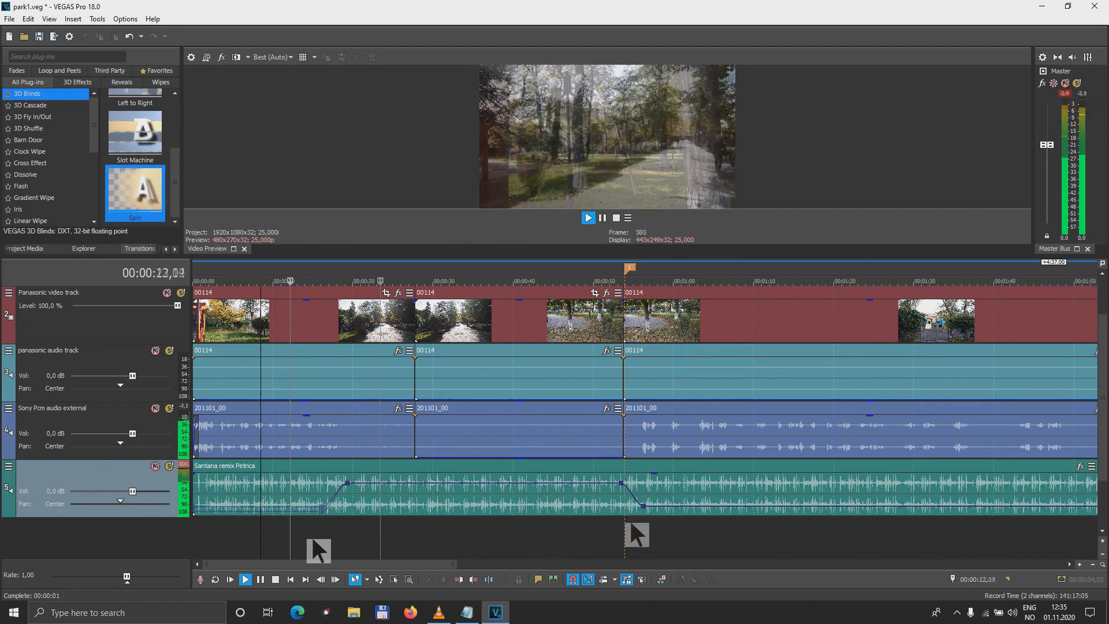
{"action": "key", "text": "space"}
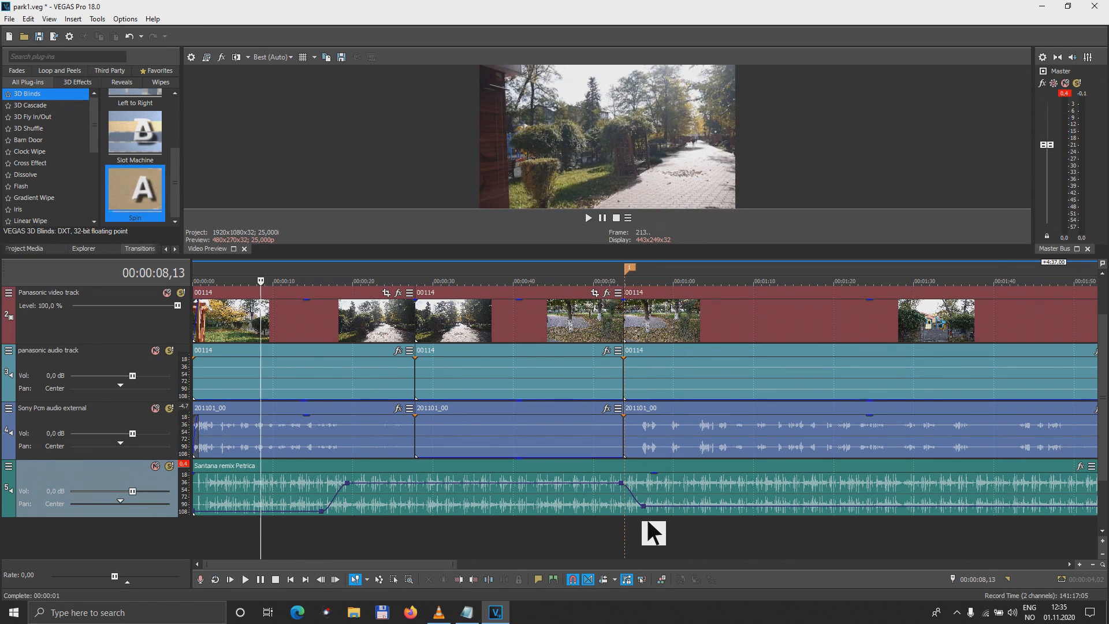
{"action": "left_click", "coordinate": [618, 514]}
{"action": "key", "text": "space"}
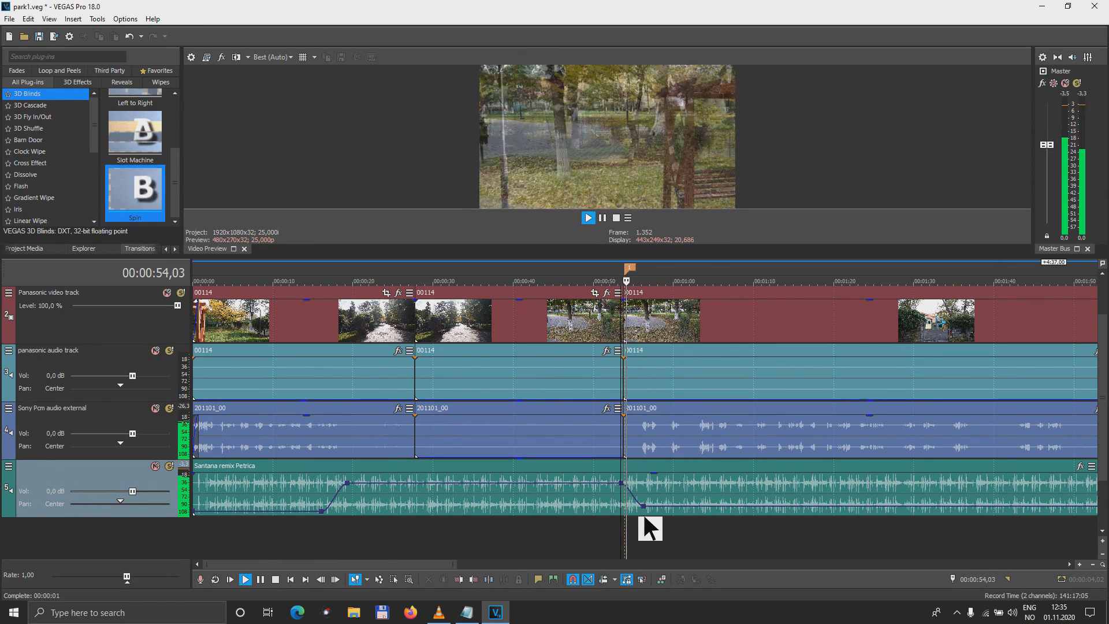
{"action": "left_click_drag", "start_coordinate": [651, 505], "coordinate": [651, 508]}
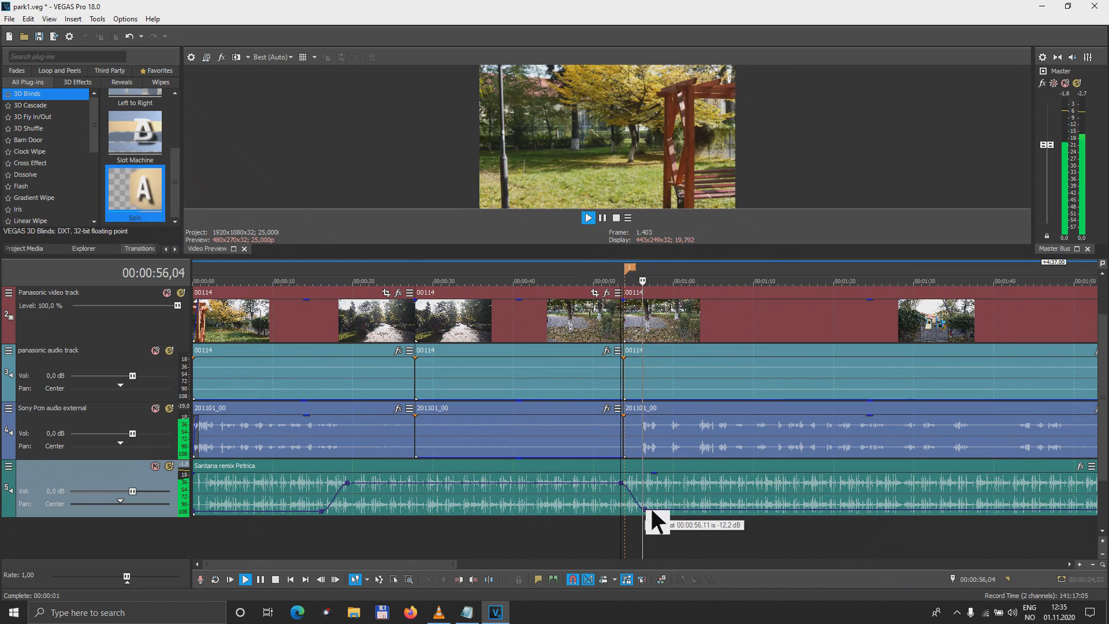
Step: Add music envelope points from about 00:01:36 to 00:01:43 forming a volume peak at about 00:01:40, and play it from 00:01:35,05
{"action": "scroll", "coordinate": [536, 529], "scroll_direction": "down", "scroll_amount": 4}
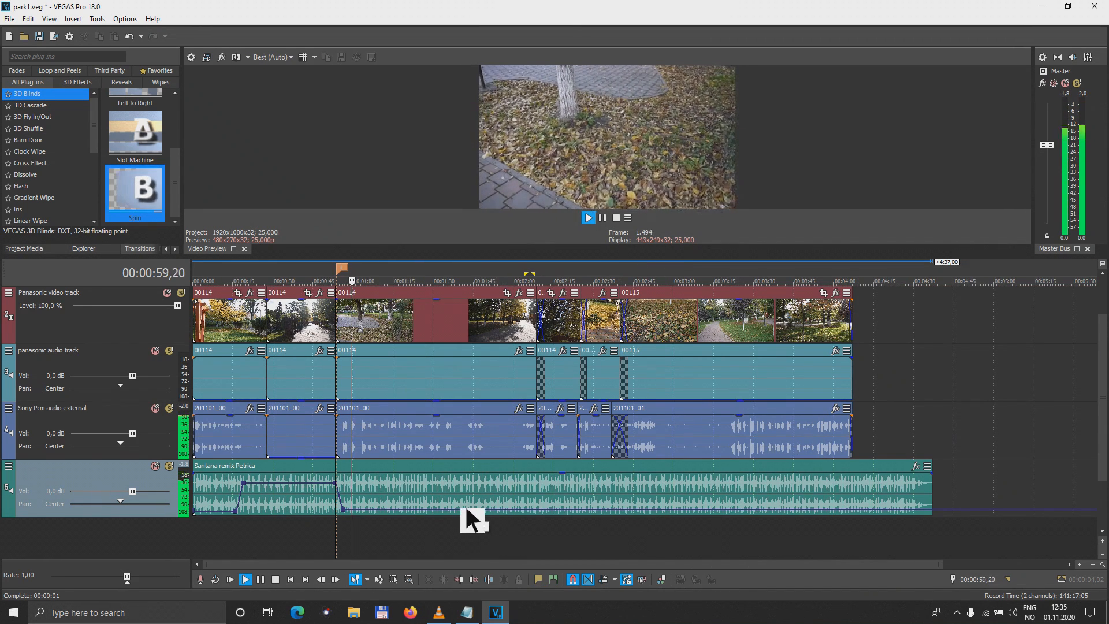
{"action": "key", "text": "space"}
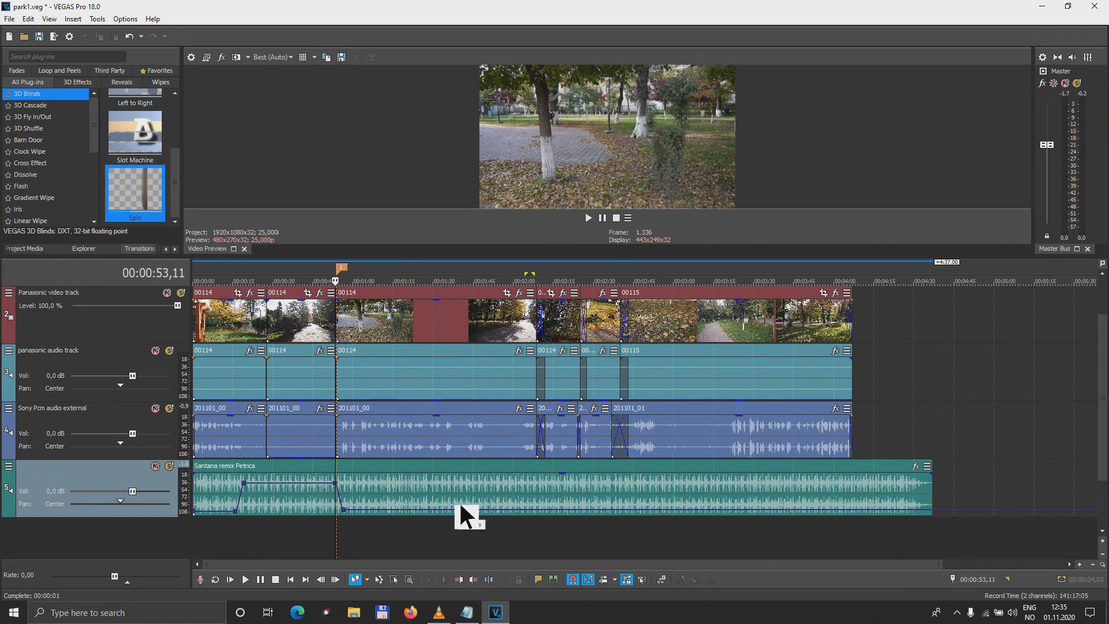
{"action": "left_click", "coordinate": [448, 446]}
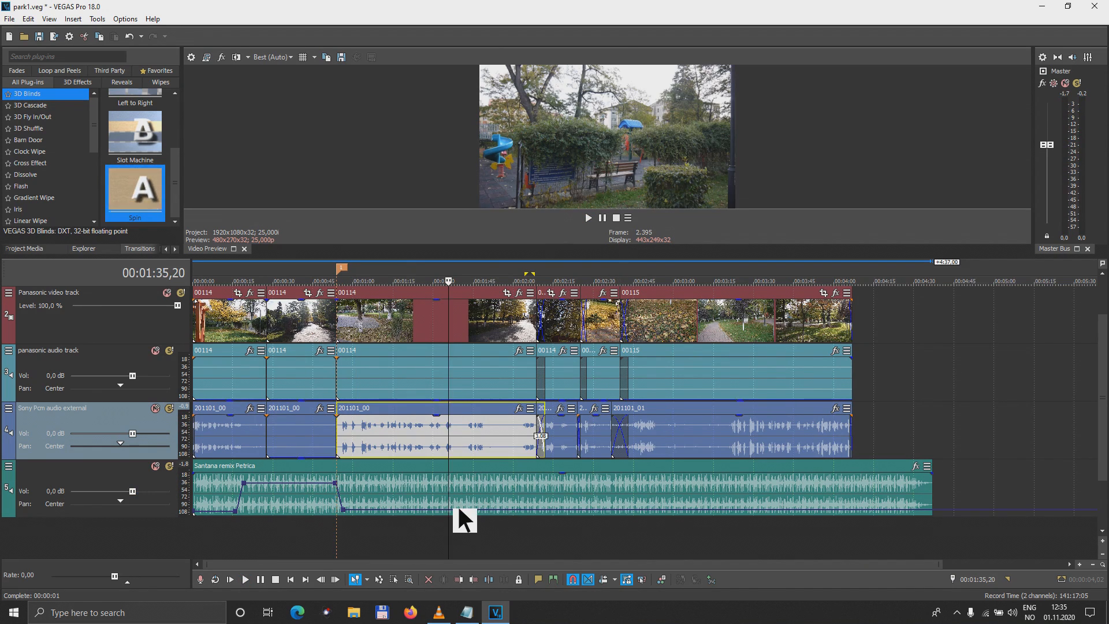
{"action": "scroll", "coordinate": [456, 507], "scroll_direction": "up", "scroll_amount": 5}
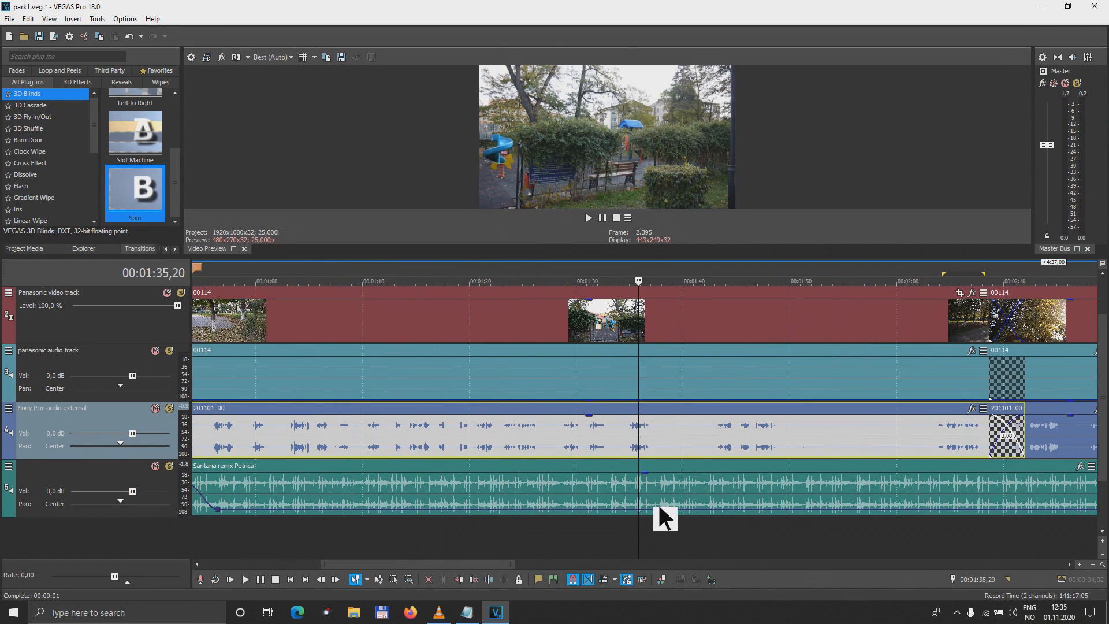
{"action": "key", "text": "space"}
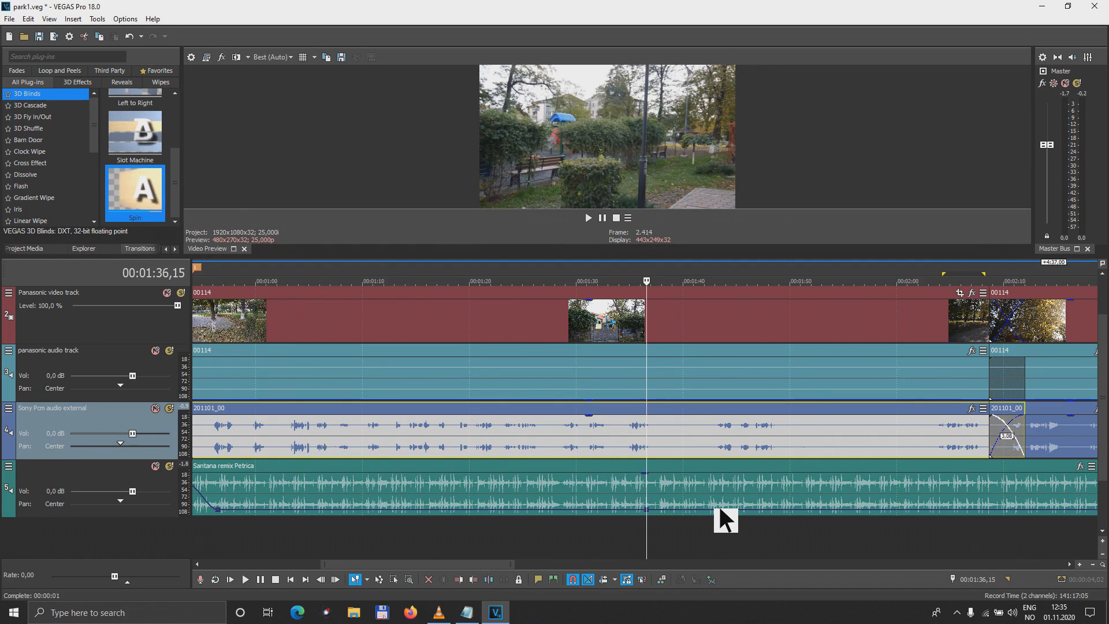
{"action": "double_click", "coordinate": [716, 509]}
{"action": "left_click_drag", "start_coordinate": [681, 509], "coordinate": [686, 472]}
{"action": "double_click", "coordinate": [681, 508]}
{"action": "left_click", "coordinate": [632, 532]}
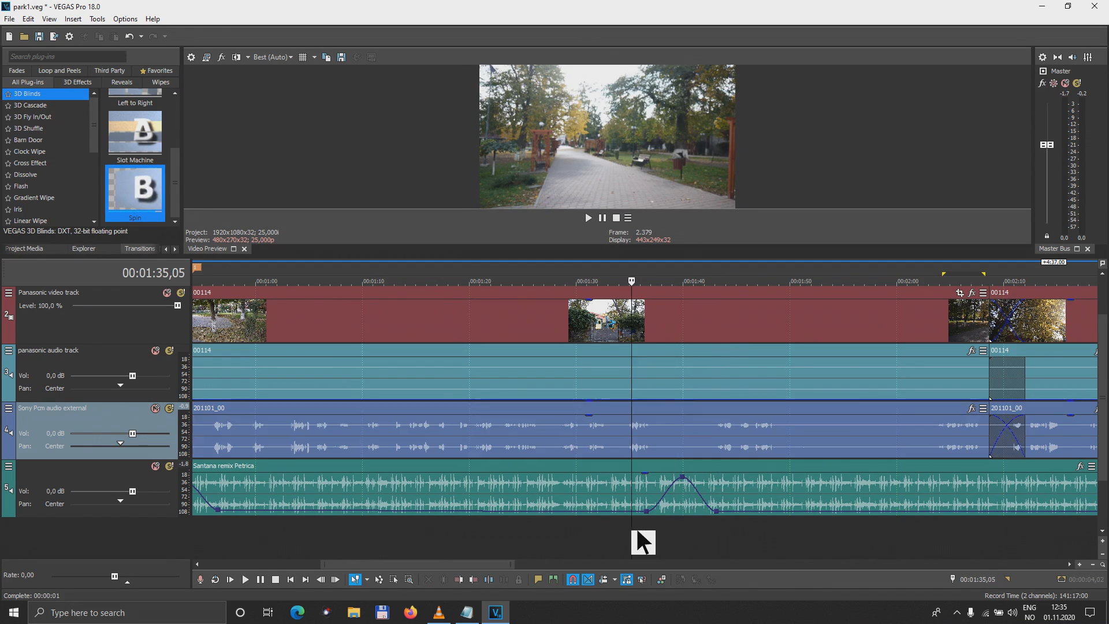
{"action": "key", "text": "space"}
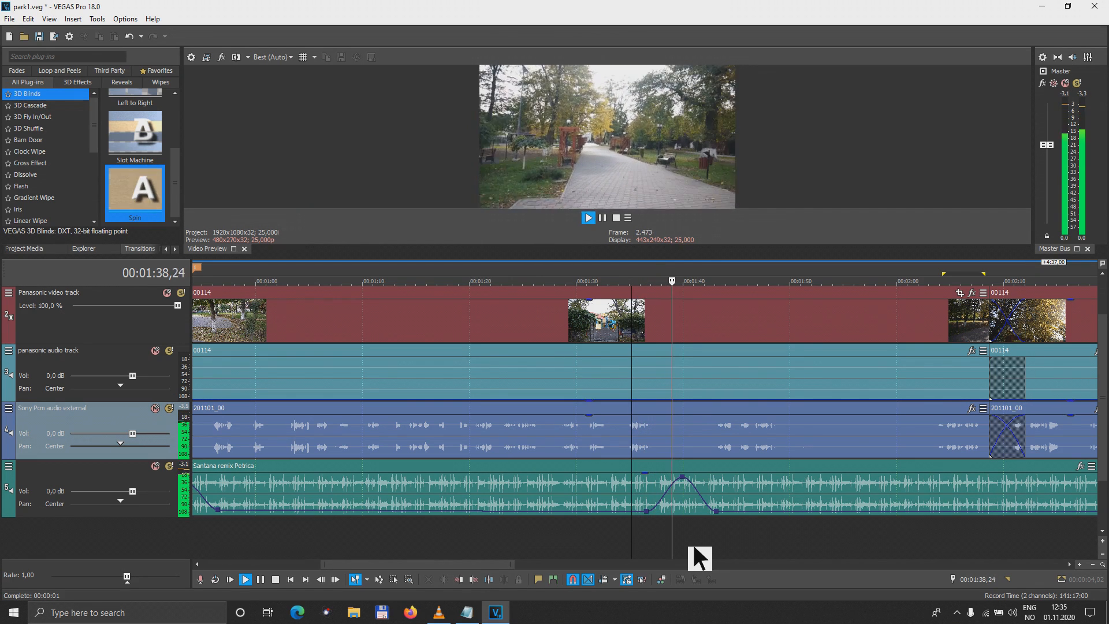
{"action": "key", "text": "space"}
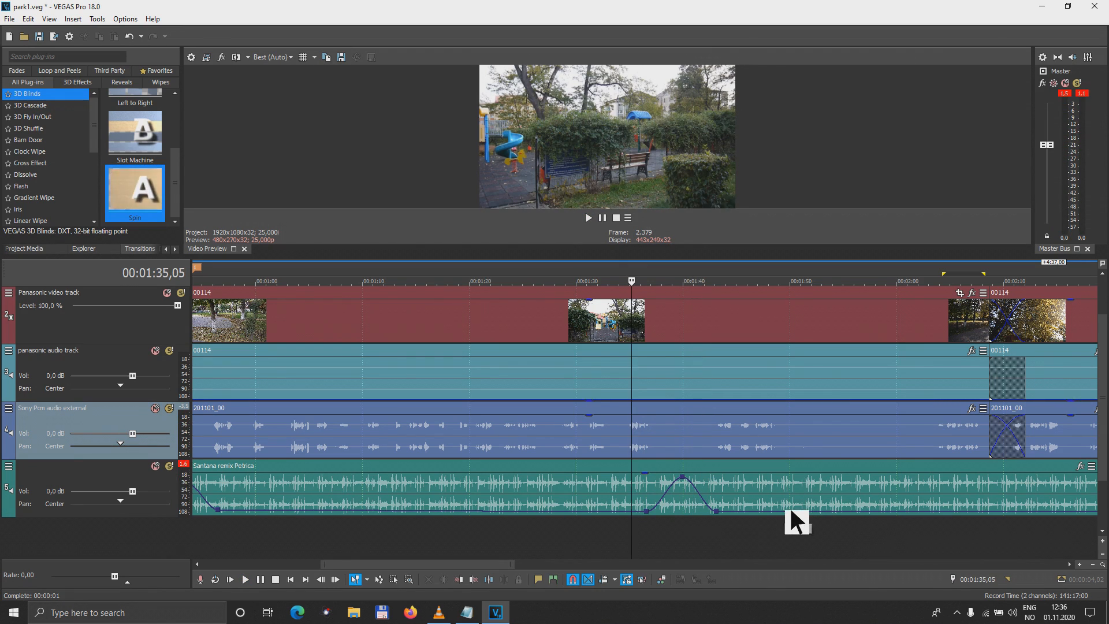
Step: Raise the music envelope between about 00:01:49 and 00:01:51, and lower it again between 00:02:03,18 and about 00:02:06
{"action": "double_click", "coordinate": [787, 511]}
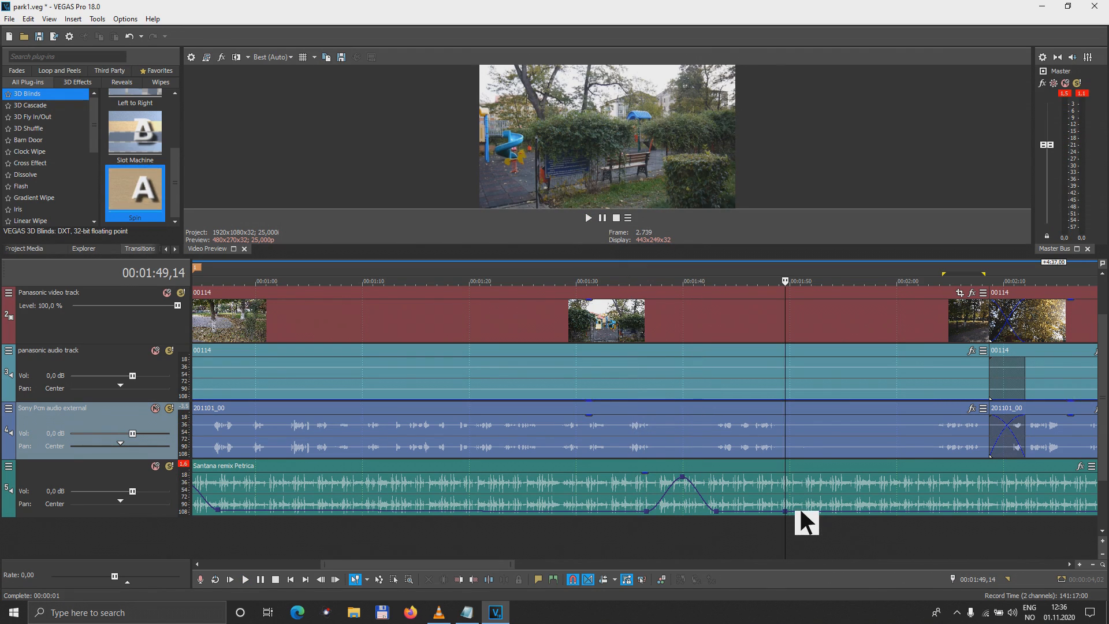
{"action": "double_click", "coordinate": [798, 510]}
{"action": "left_click_drag", "start_coordinate": [798, 510], "coordinate": [798, 474]}
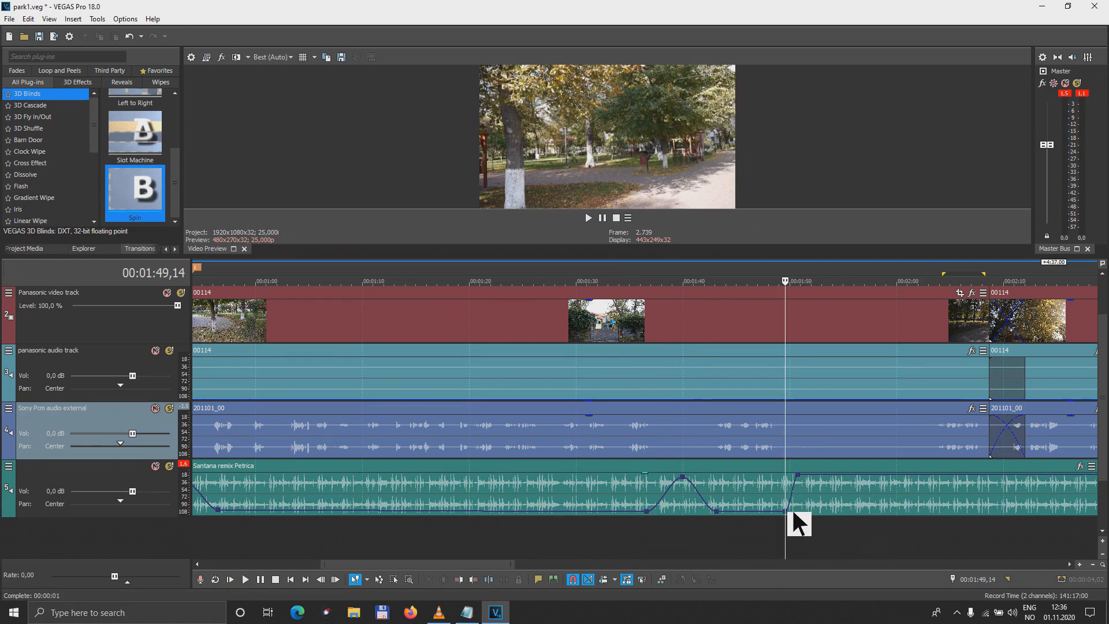
{"action": "mouse_move", "coordinate": [782, 512]}
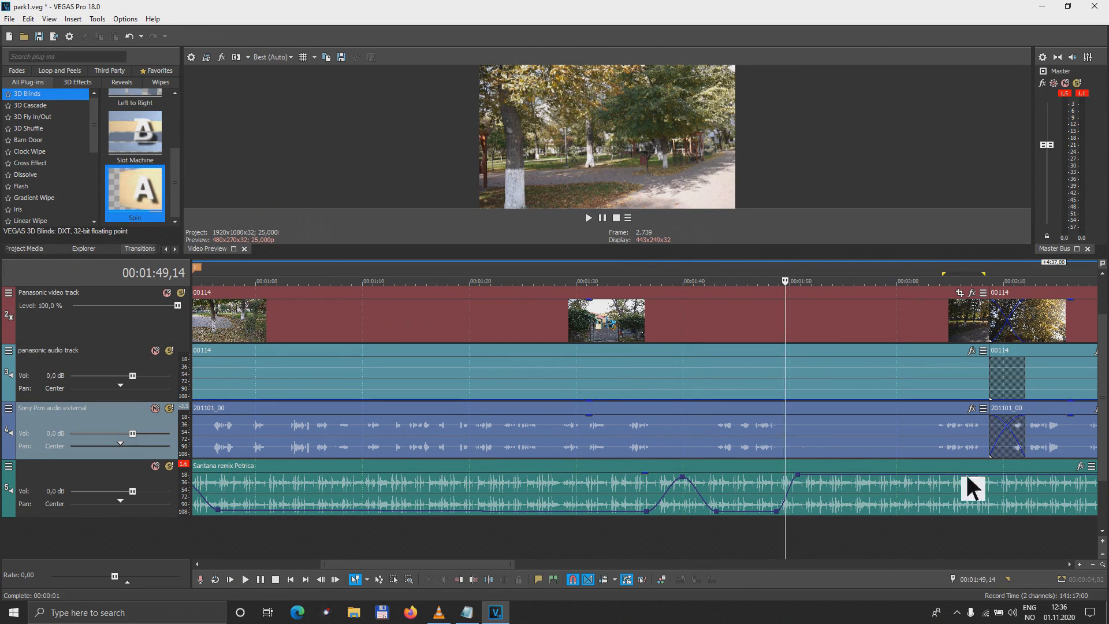
{"action": "double_click", "coordinate": [936, 473]}
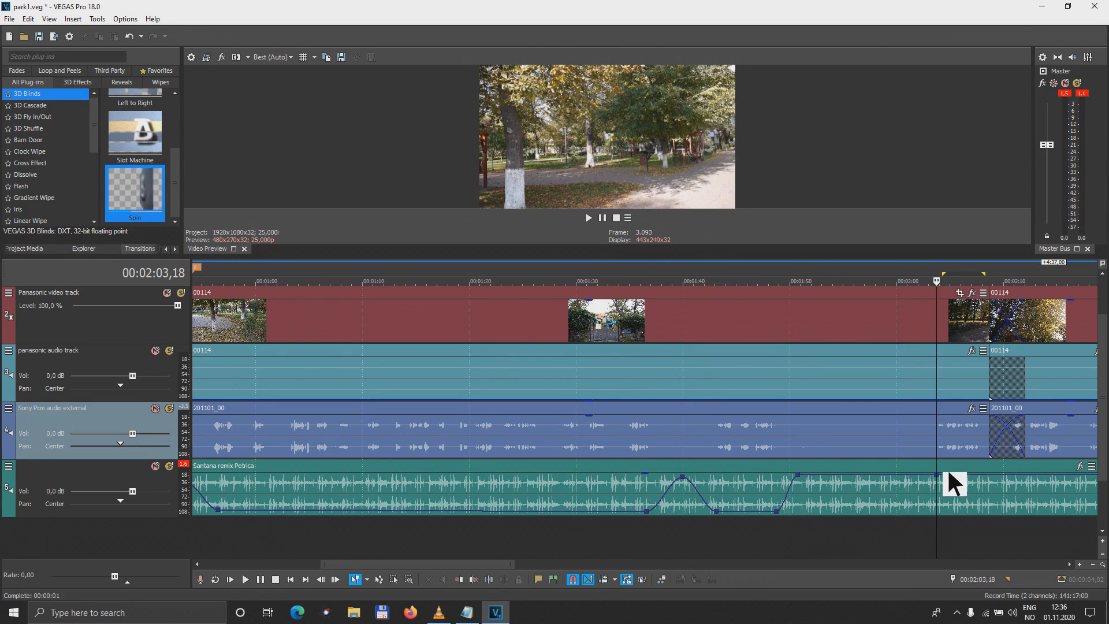
{"action": "double_click", "coordinate": [948, 474]}
{"action": "left_click_drag", "start_coordinate": [949, 474], "coordinate": [965, 507]}
Step: Play from 00:01:46,23 and shift the music envelope's rise earlier, starting at 00:01:47,16 with -15.7 dB and peaking at about 00:01:49
{"action": "left_click", "coordinate": [758, 539]}
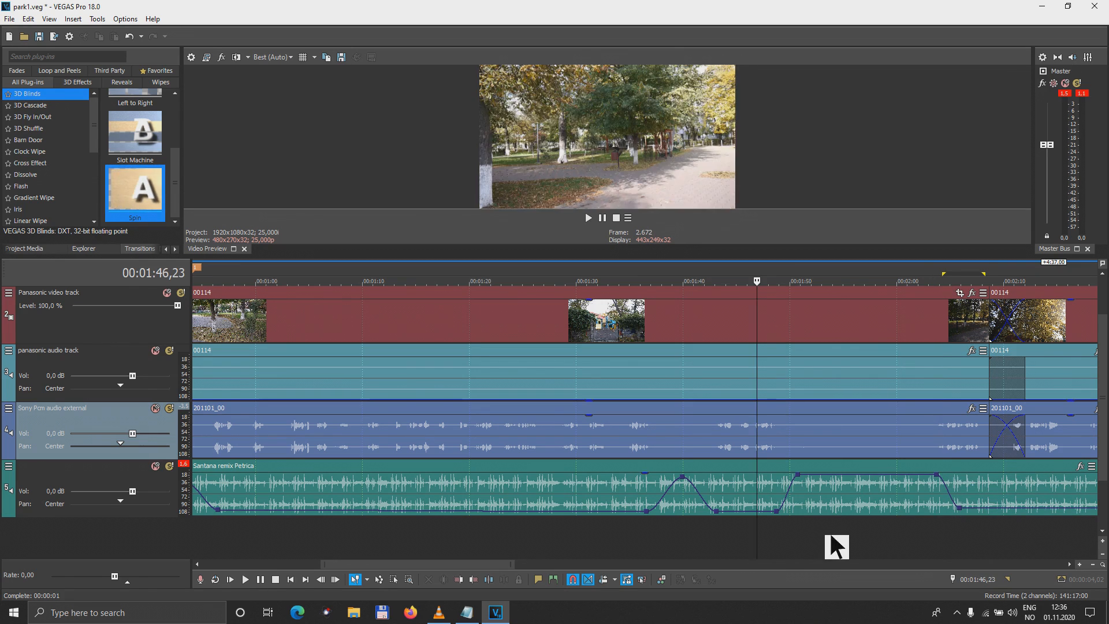
{"action": "key", "text": "space"}
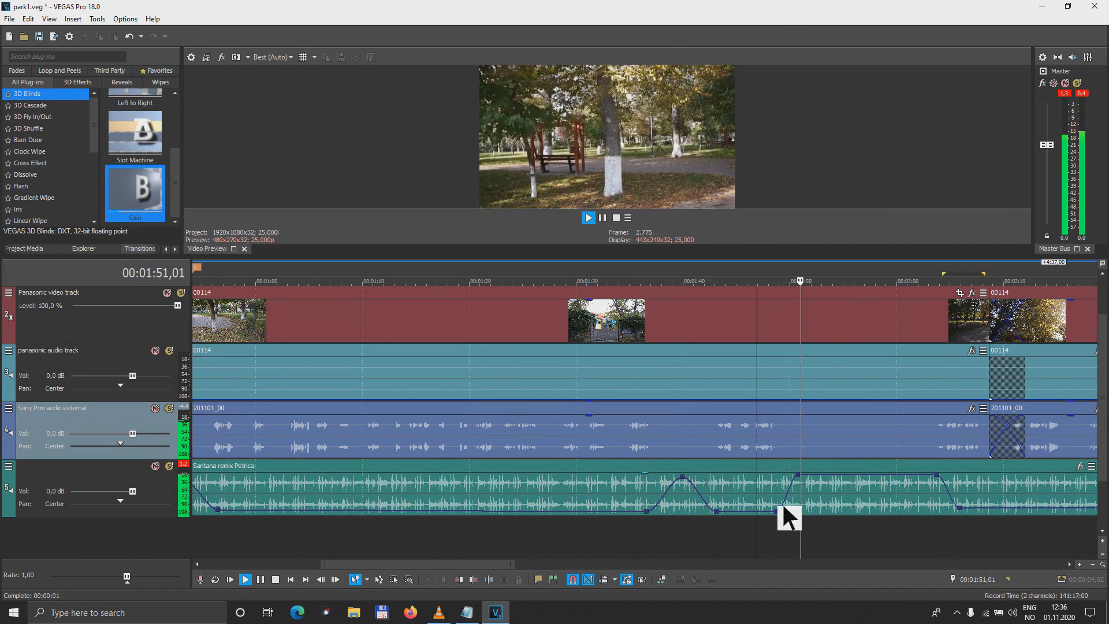
{"action": "left_click_drag", "start_coordinate": [799, 473], "coordinate": [787, 472]}
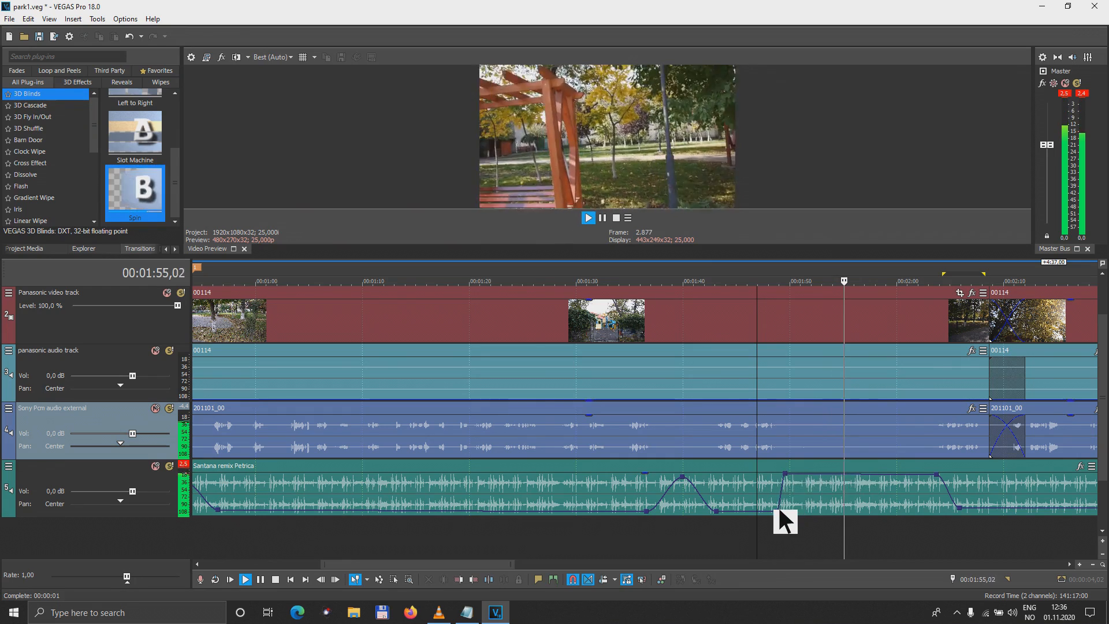
{"action": "left_click_drag", "start_coordinate": [776, 510], "coordinate": [764, 510]}
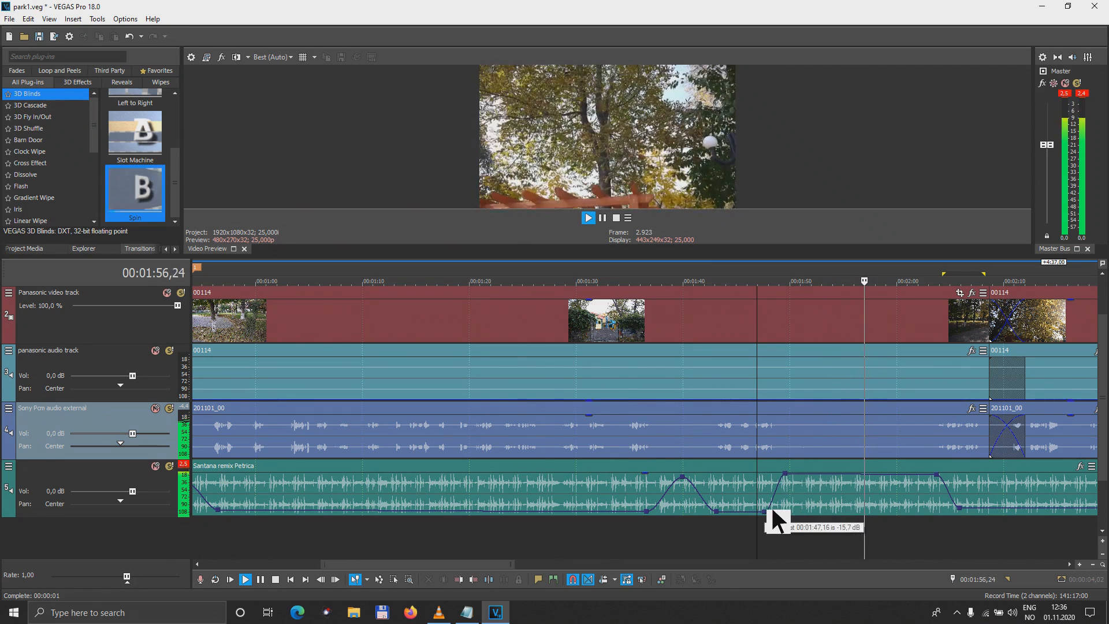
{"action": "scroll", "coordinate": [774, 514], "scroll_direction": "down", "scroll_amount": 5}
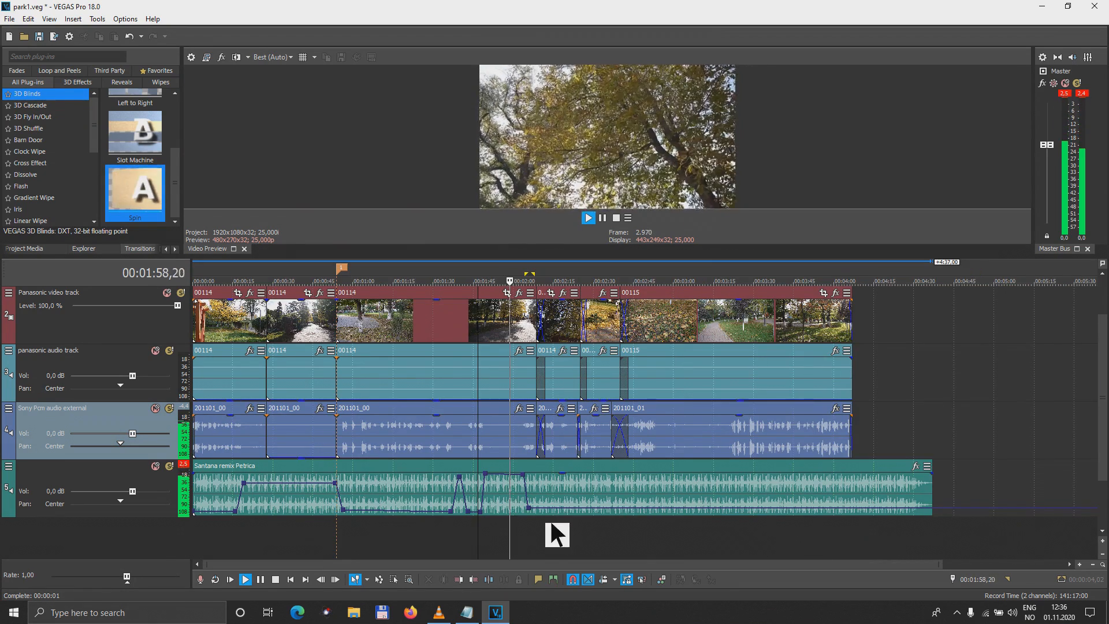
{"action": "key", "text": "space"}
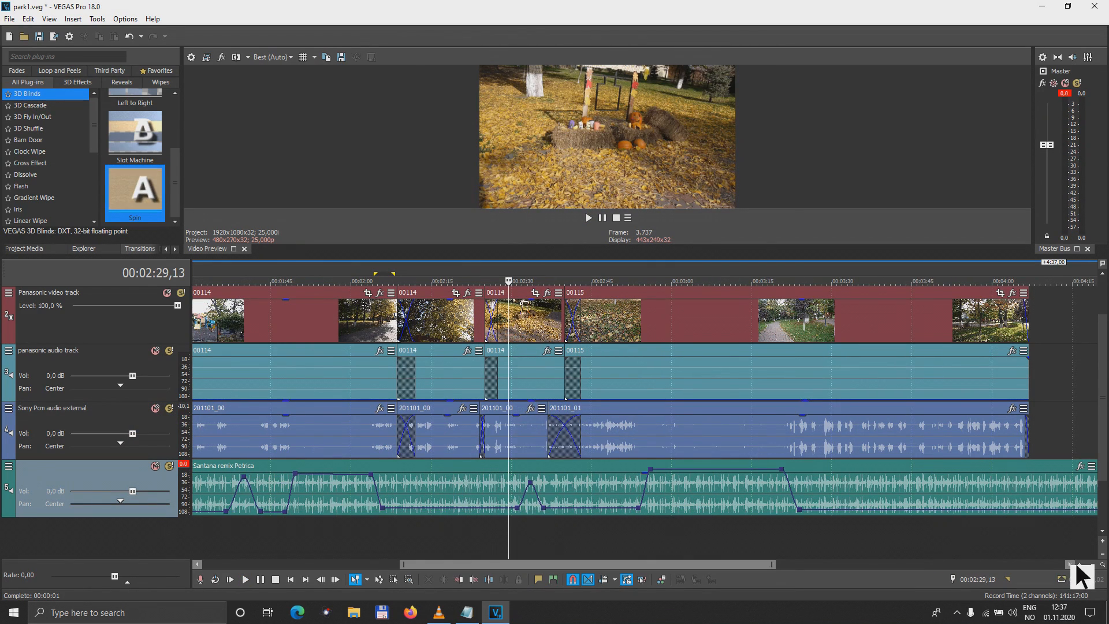
Step: Insert the photos P1180248 to P1180253 from folder 1 onto the top video track after the Subscribe! title
{"action": "left_click", "coordinate": [1072, 565]}
{"action": "left_click", "coordinate": [1072, 564]}
{"action": "left_click", "coordinate": [1072, 565]}
{"action": "left_click", "coordinate": [1072, 565]}
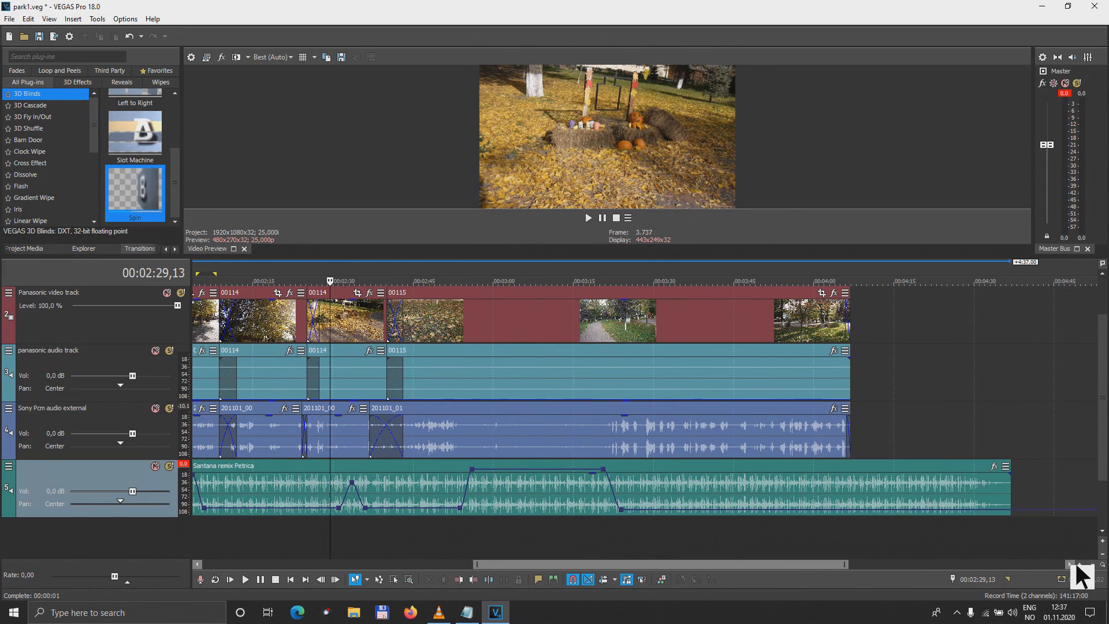
{"action": "left_click_drag", "start_coordinate": [1101, 387], "coordinate": [1099, 365]}
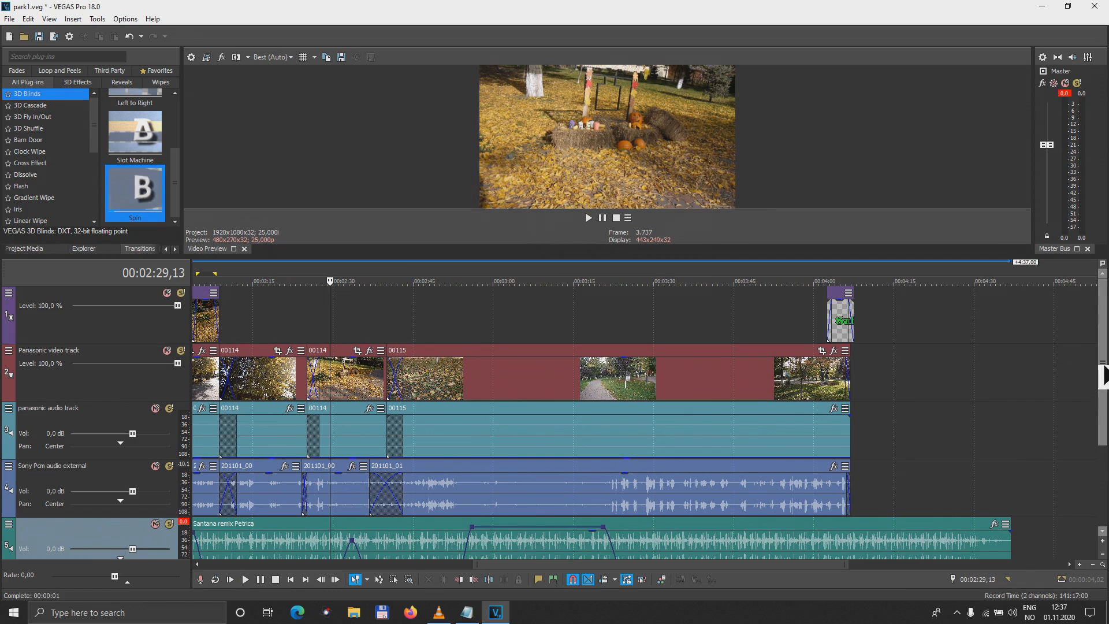
{"action": "left_click", "coordinate": [858, 312]}
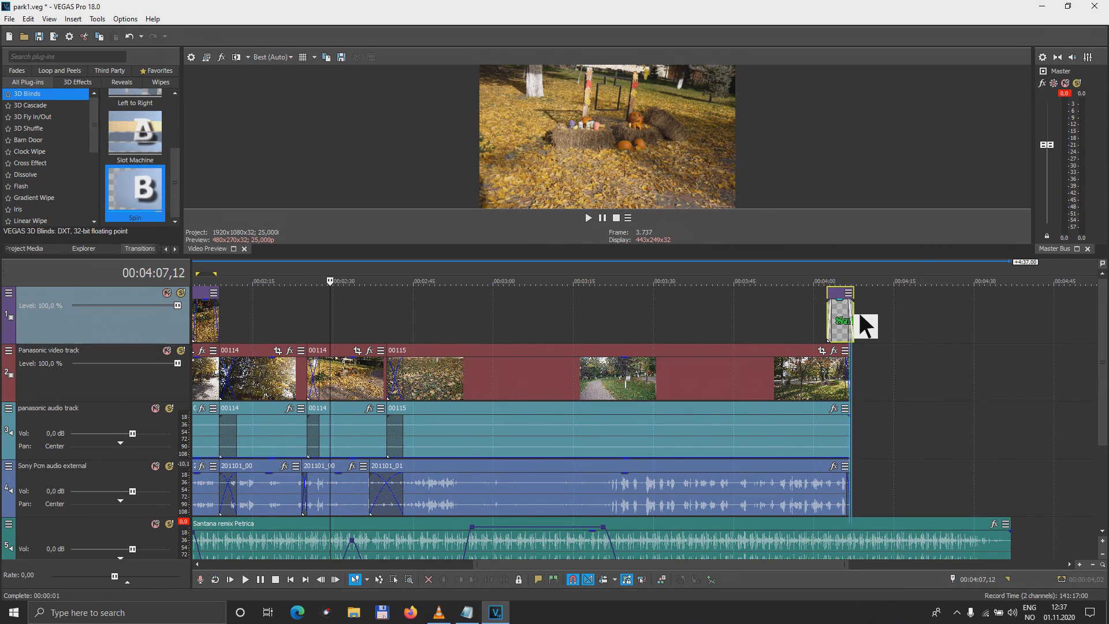
{"action": "left_click", "coordinate": [353, 613]}
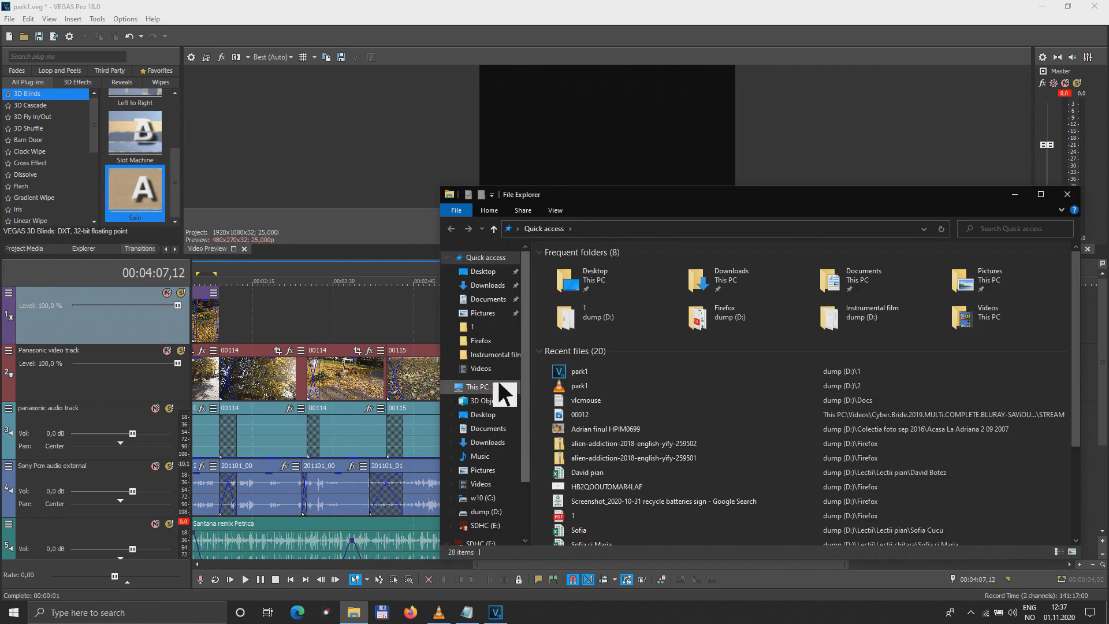
{"action": "left_click", "coordinate": [480, 326]}
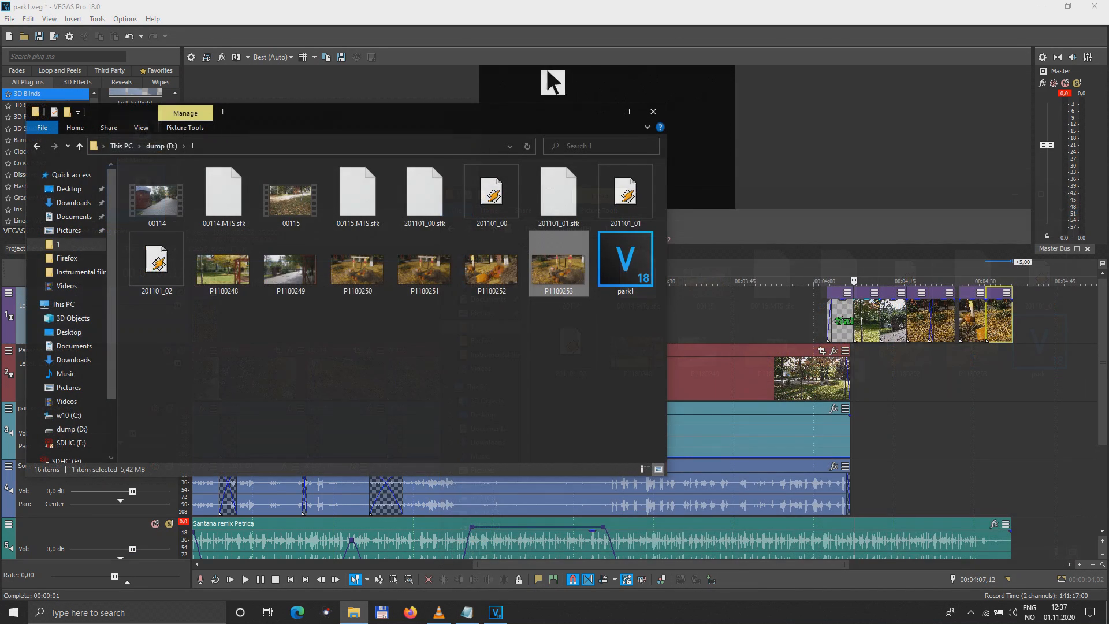
{"action": "left_click", "coordinate": [653, 112]}
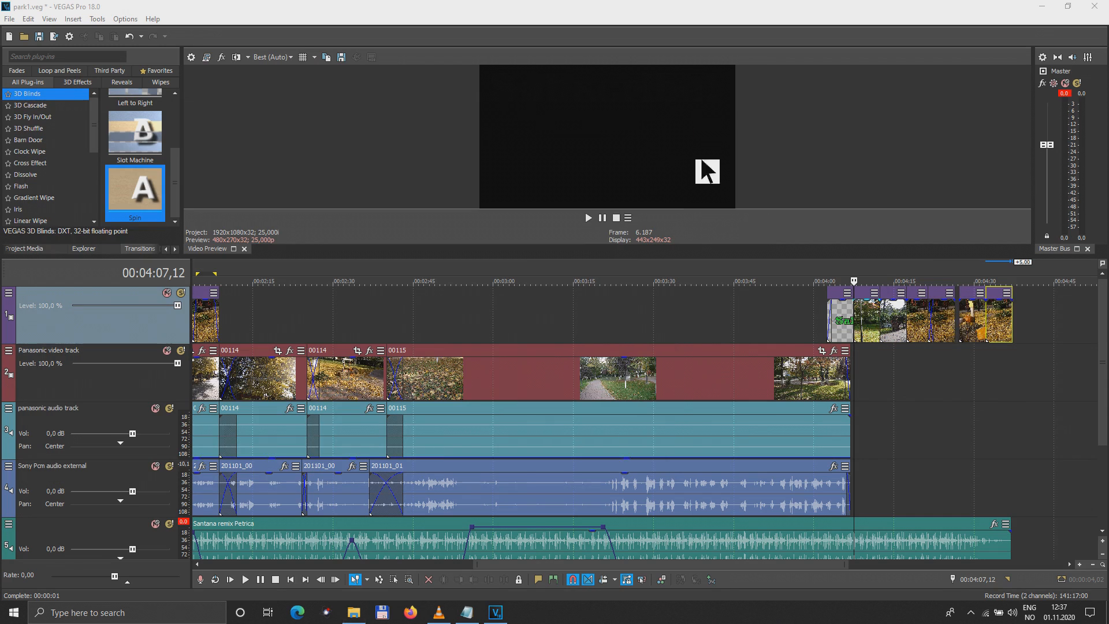
Step: Move the photos earlier so the first overlaps the end of the Subscribe! title and each following one crossfades with its predecessor
{"action": "left_click", "coordinate": [861, 349]}
{"action": "scroll", "coordinate": [858, 348], "scroll_direction": "up", "scroll_amount": 2}
{"action": "scroll", "coordinate": [858, 348], "scroll_direction": "up", "scroll_amount": 2}
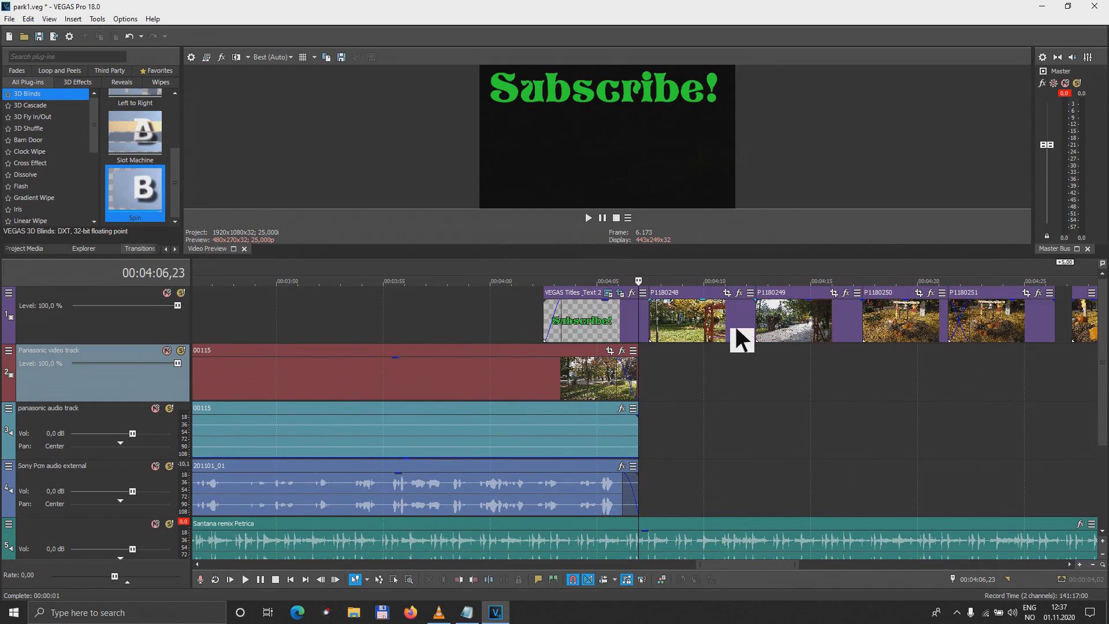
{"action": "left_click_drag", "start_coordinate": [707, 317], "coordinate": [694, 318]}
{"action": "left_click_drag", "start_coordinate": [791, 318], "coordinate": [766, 318]}
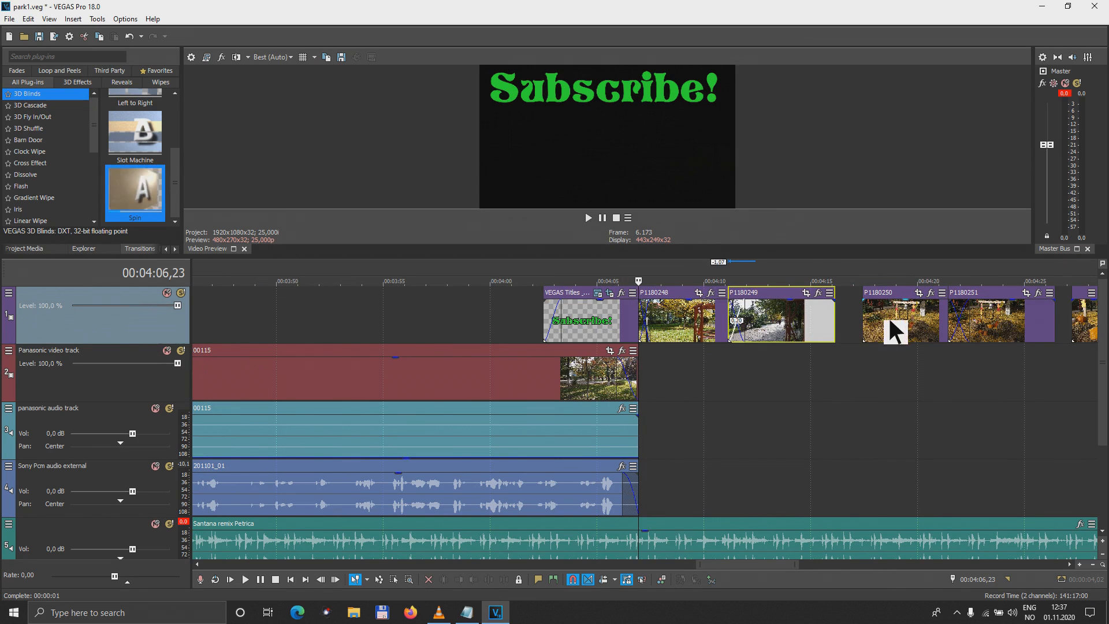
{"action": "left_click_drag", "start_coordinate": [890, 321], "coordinate": [844, 321]}
{"action": "left_click_drag", "start_coordinate": [950, 331], "coordinate": [843, 320]}
{"action": "scroll", "coordinate": [933, 338], "scroll_direction": "down", "scroll_amount": 2}
{"action": "left_click_drag", "start_coordinate": [916, 321], "coordinate": [868, 324]}
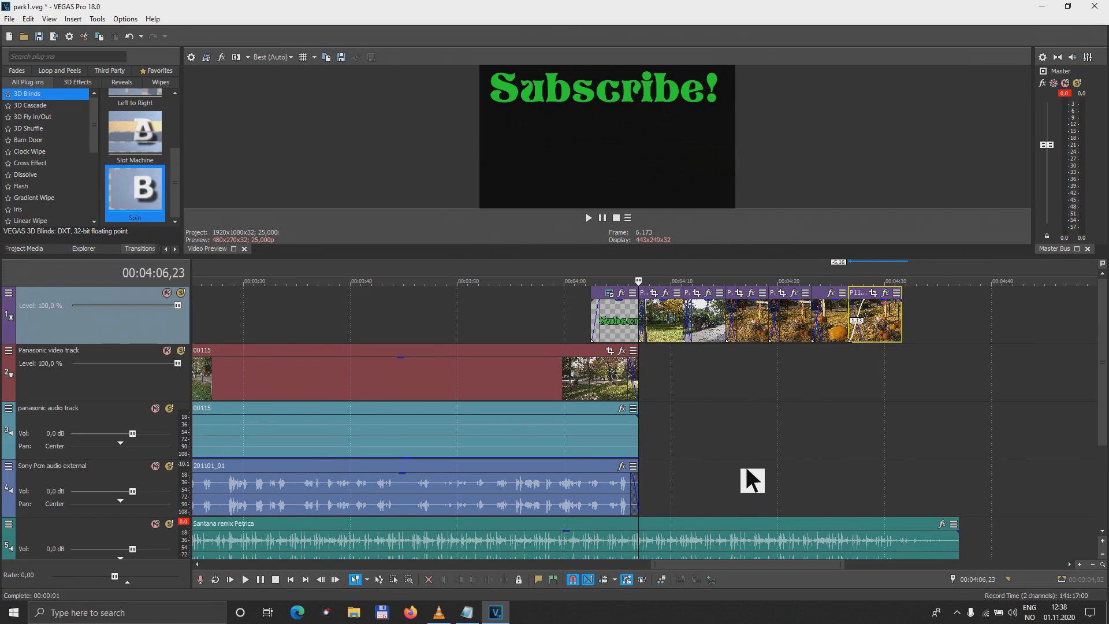
Step: Add music envelope points that raise the volume between about 00:04:03 and 00:04:06, and play that section
{"action": "scroll", "coordinate": [746, 469], "scroll_direction": "down", "scroll_amount": 1}
{"action": "left_click_drag", "start_coordinate": [1104, 336], "coordinate": [1108, 369]}
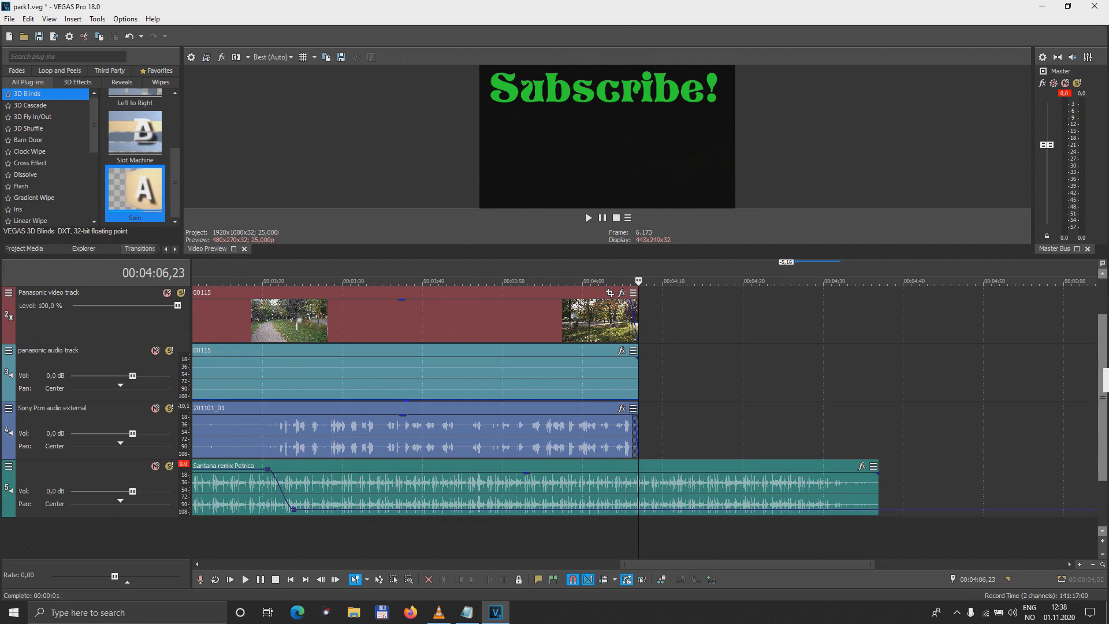
{"action": "left_click", "coordinate": [615, 506]}
{"action": "left_click_drag", "start_coordinate": [626, 507], "coordinate": [633, 465]}
{"action": "left_click", "coordinate": [603, 528]}
{"action": "key", "text": "space"}
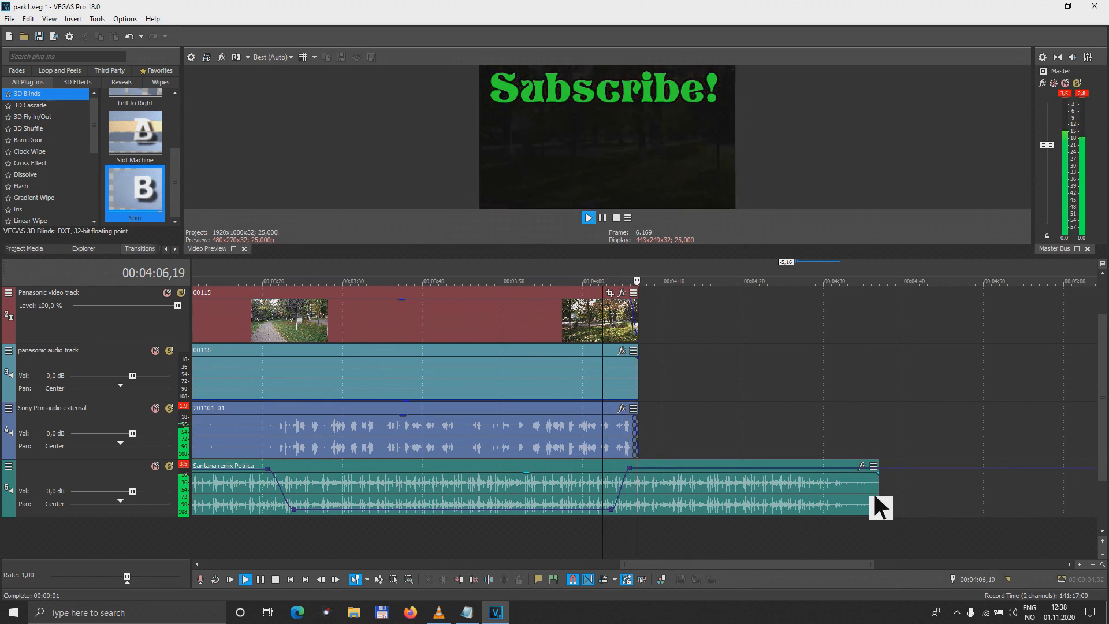
Step: Add envelope points near the music's end that lower the volume between 00:04:32,21 and about 00:04:35
{"action": "double_click", "coordinate": [847, 468]}
{"action": "double_click", "coordinate": [865, 468]}
{"action": "left_click_drag", "start_coordinate": [865, 467], "coordinate": [872, 506]}
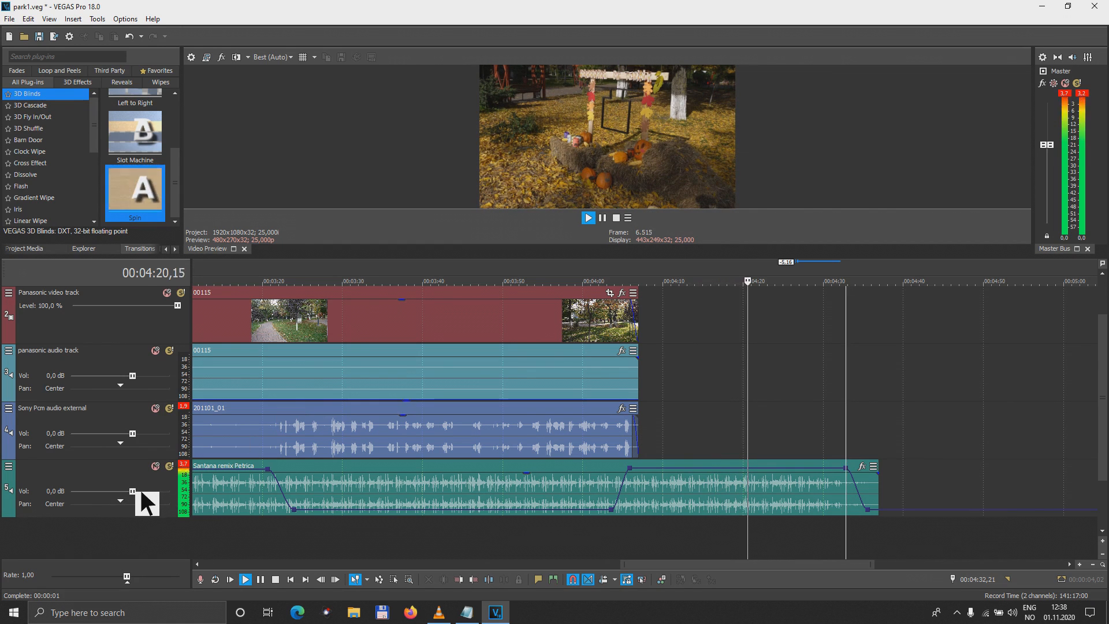
Step: Lower the music track's volume to -2.7 dB during playback, resetting the master bus clipping indicators
{"action": "left_click_drag", "start_coordinate": [141, 490], "coordinate": [129, 489]}
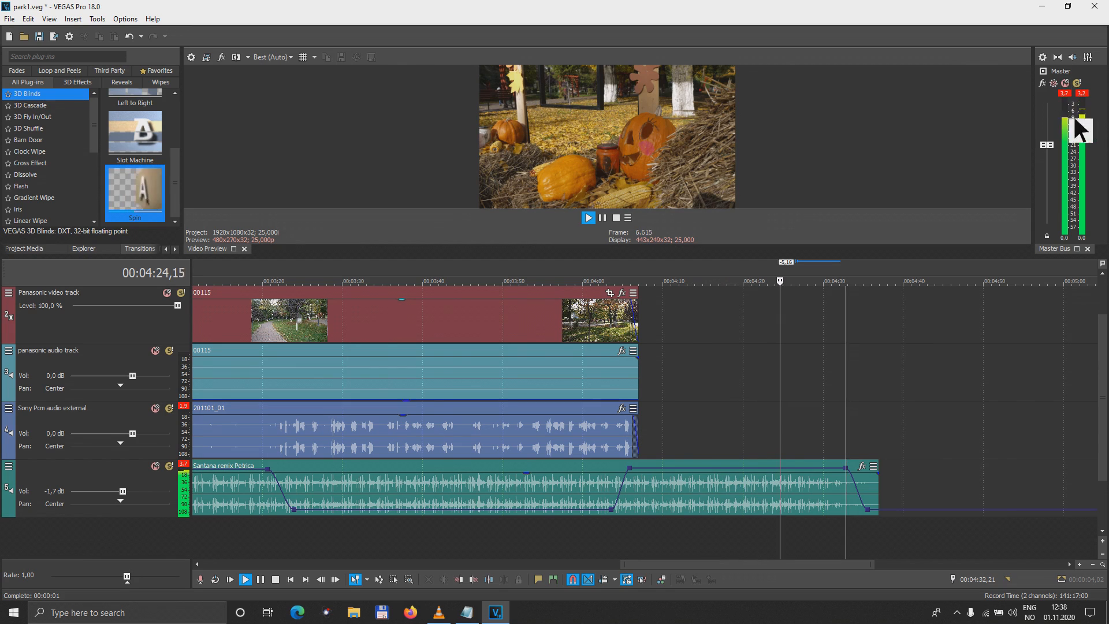
{"action": "left_click", "coordinate": [1069, 94]}
{"action": "left_click", "coordinate": [1084, 93]}
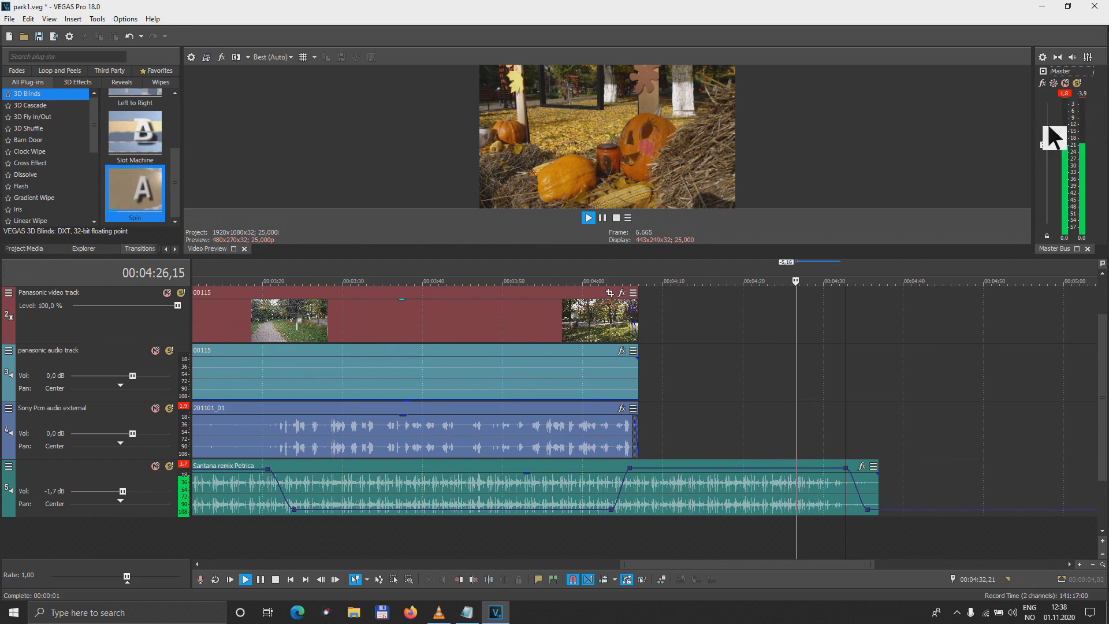
{"action": "left_click", "coordinate": [1068, 93]}
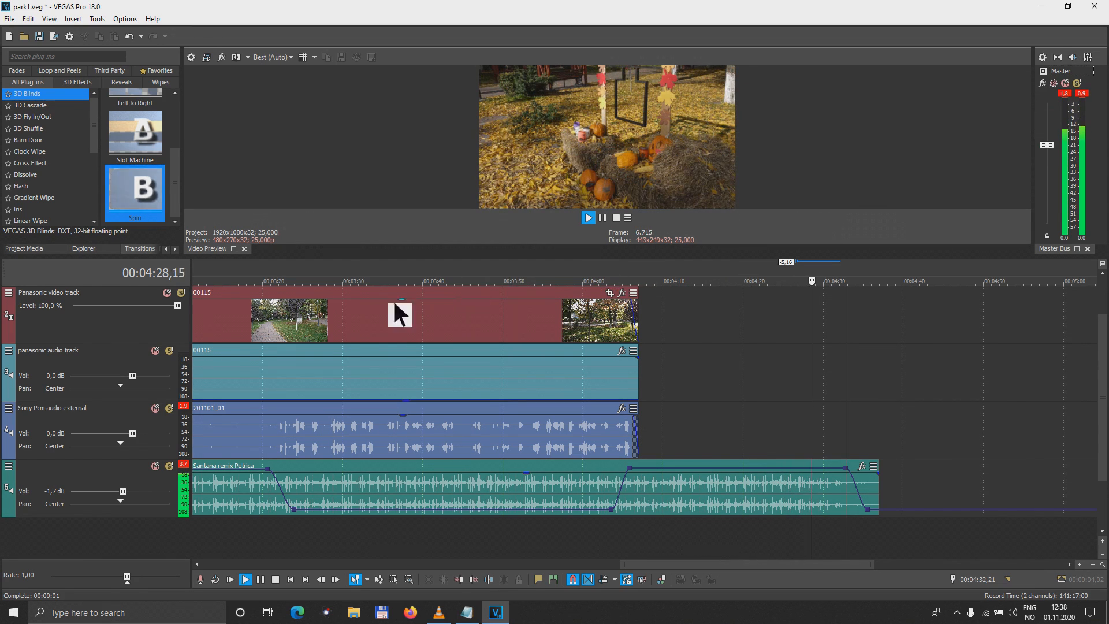
{"action": "left_click", "coordinate": [117, 491]}
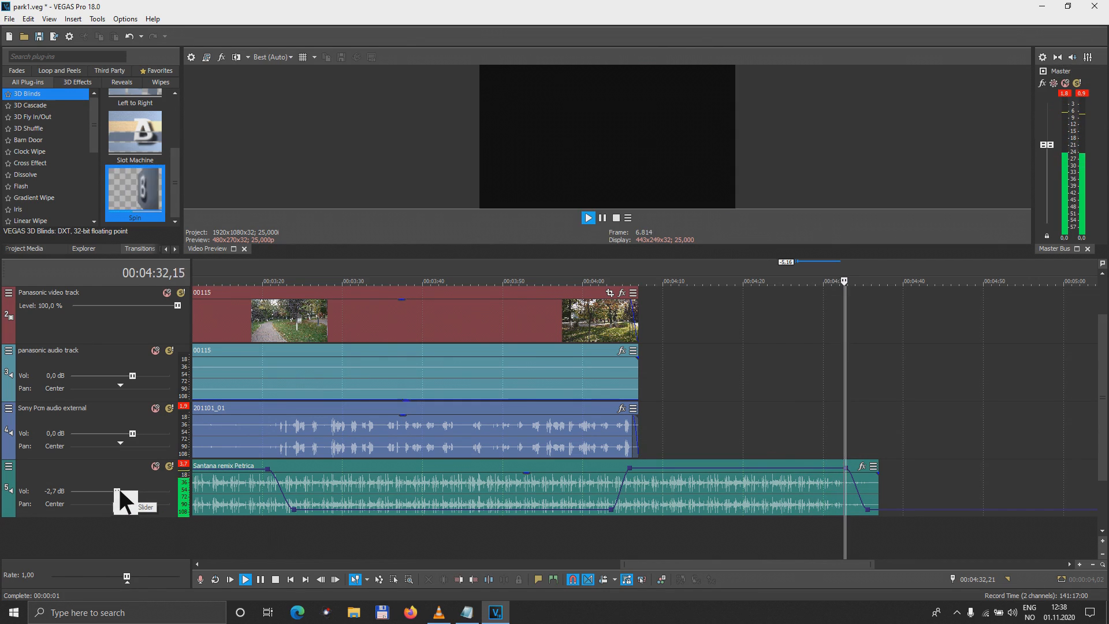
{"action": "key", "text": "space"}
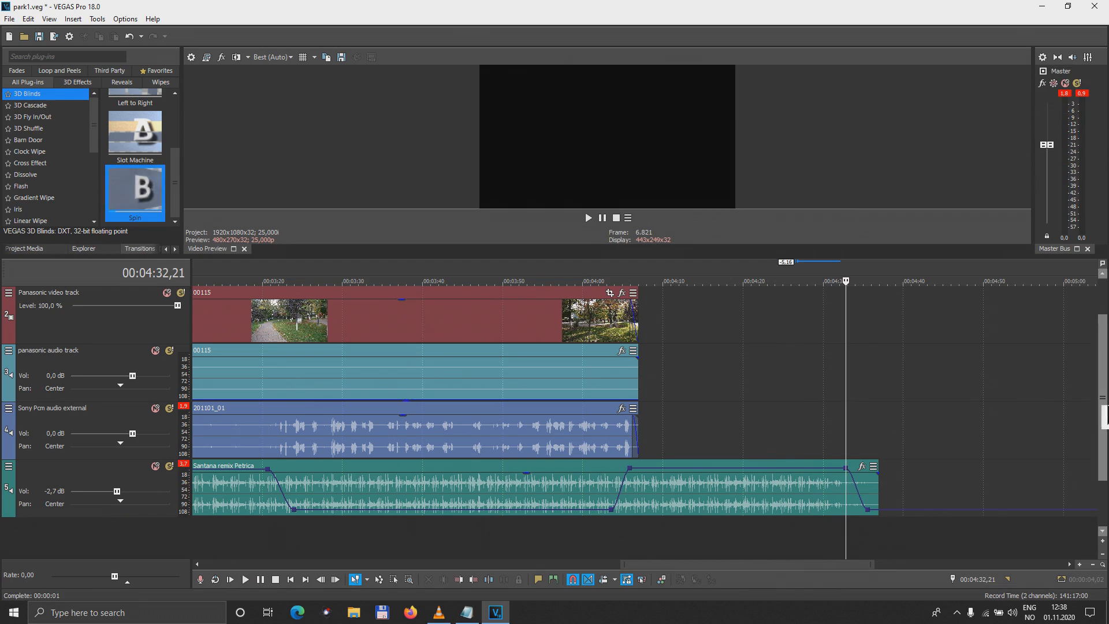
Step: Lower the music track's volume to -4.3 dB while playing the ending, recheck playback from about 00:04:11, and save the project
{"action": "left_click", "coordinate": [804, 506]}
{"action": "key", "text": "space"}
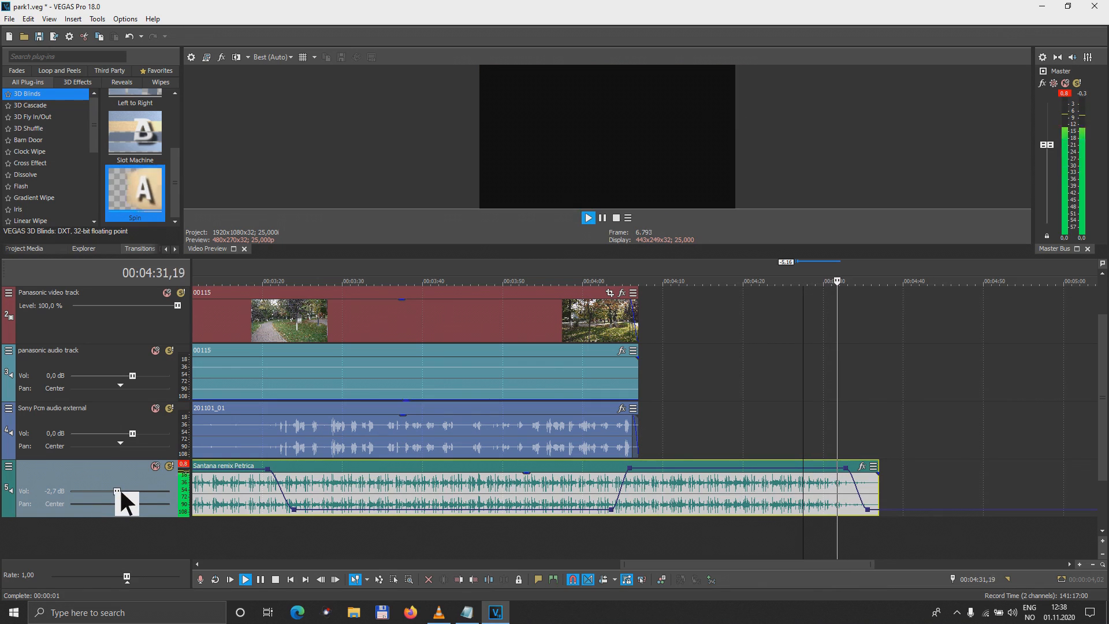
{"action": "left_click_drag", "start_coordinate": [119, 489], "coordinate": [113, 489]}
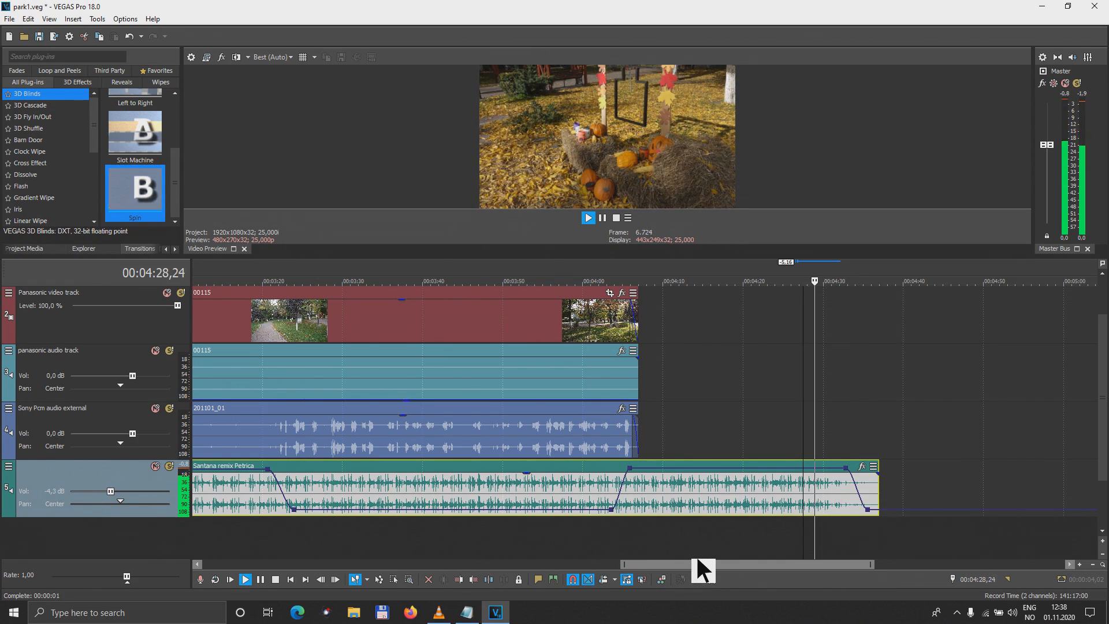
{"action": "key", "text": "space"}
{"action": "left_click", "coordinate": [671, 525]}
{"action": "key", "text": "space"}
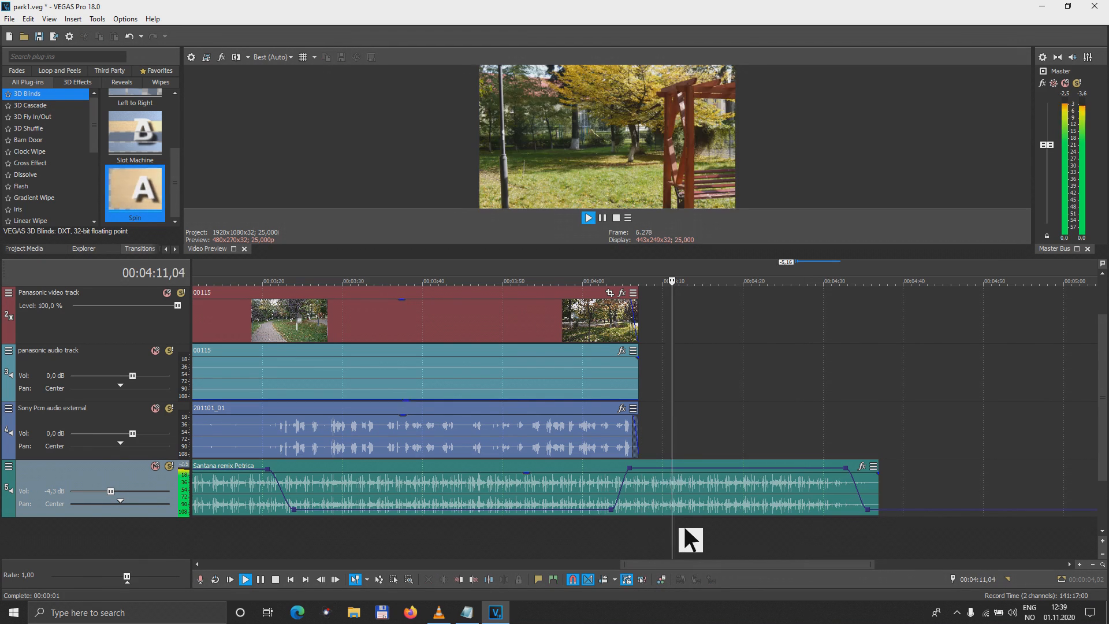
{"action": "key", "text": "space"}
{"action": "scroll", "coordinate": [691, 532], "scroll_direction": "down", "scroll_amount": 5}
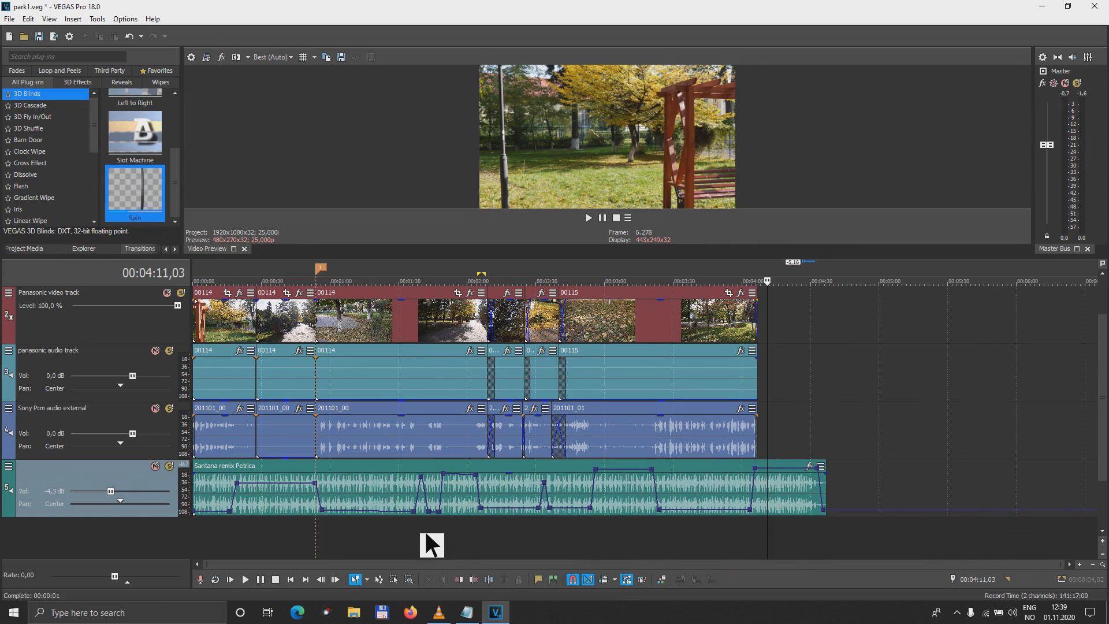
{"action": "left_click", "coordinate": [41, 36]}
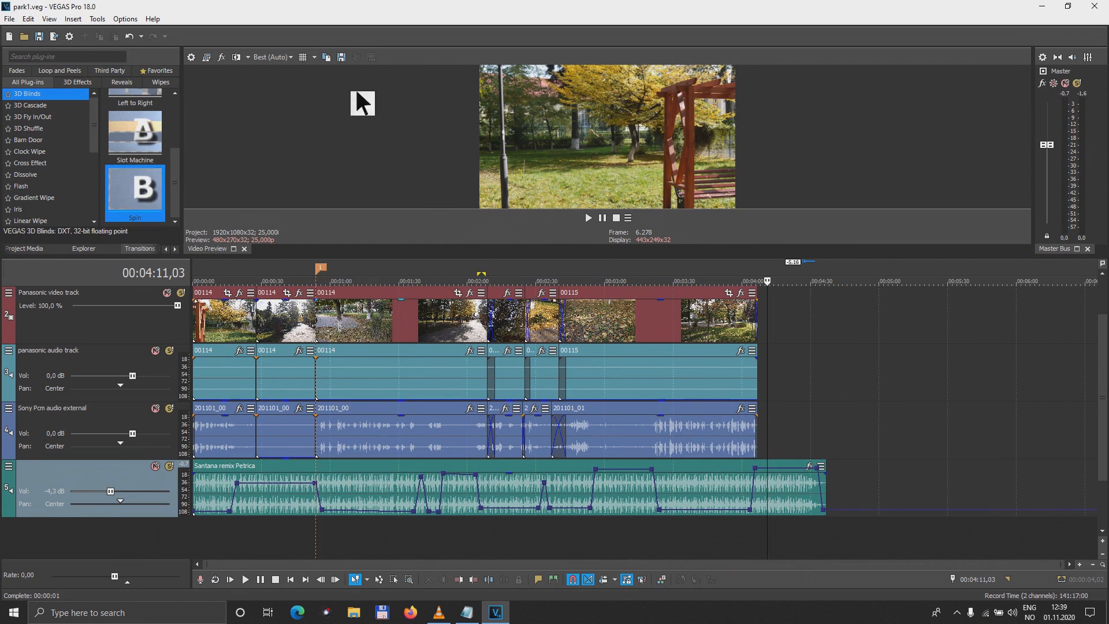
Step: Reduce the track heights so that all five tracks fit in the timeline
{"action": "left_click_drag", "start_coordinate": [1103, 409], "coordinate": [1108, 372]}
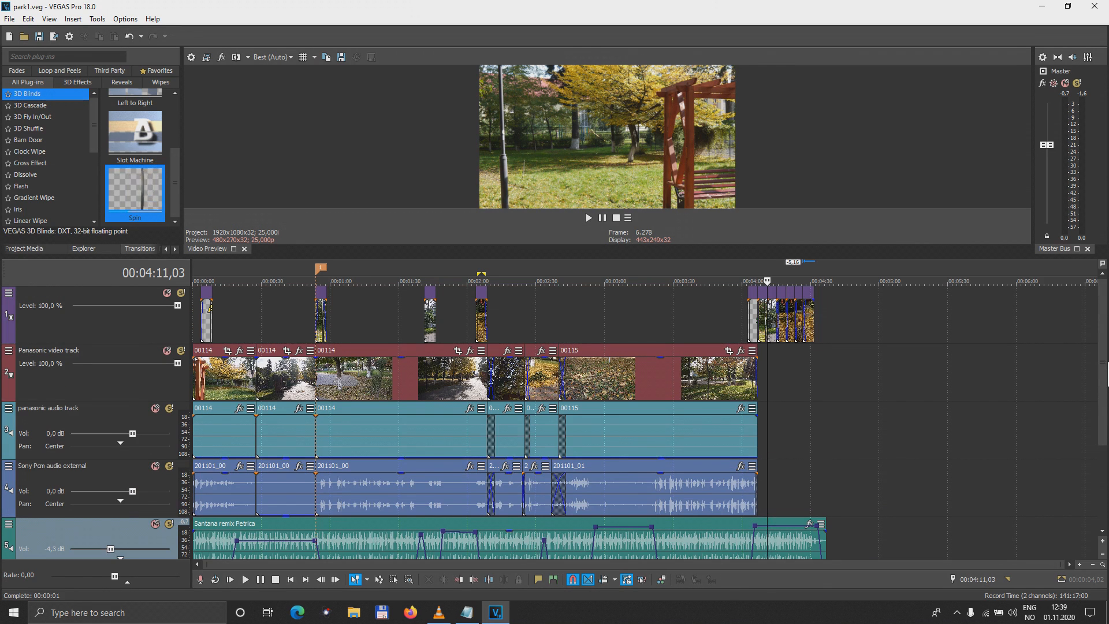
{"action": "left_click", "coordinate": [1103, 555]}
{"action": "left_click", "coordinate": [1102, 555]}
{"action": "left_click", "coordinate": [1102, 555]}
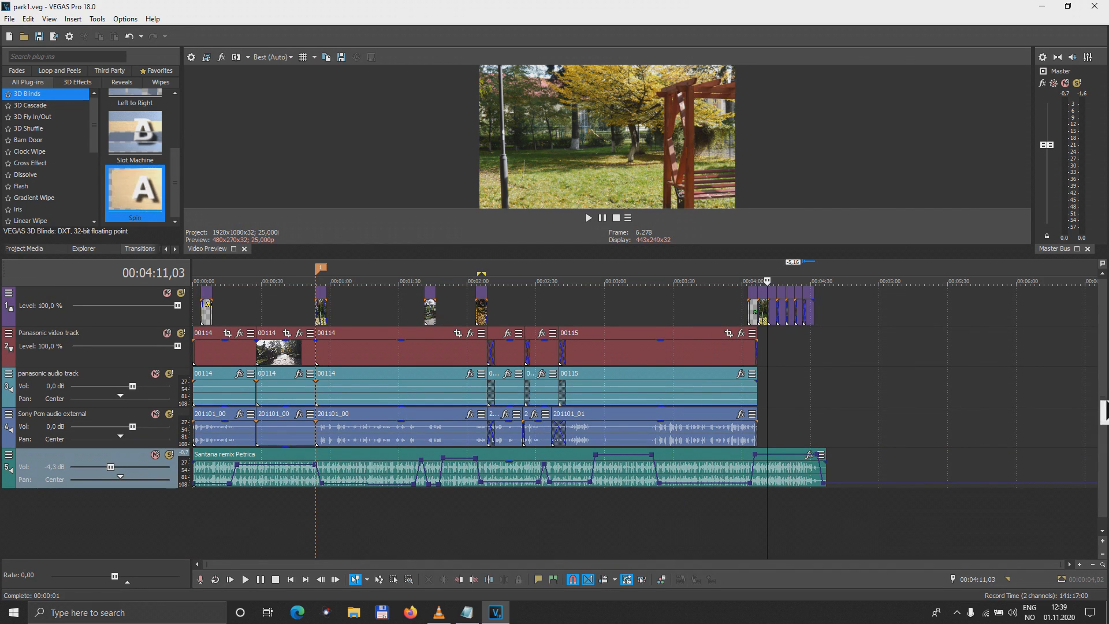
Step: Set the timeline's time selection from 00:00:00,00 to the end of the music at 00:04:37,00
{"action": "left_click", "coordinate": [1085, 420]}
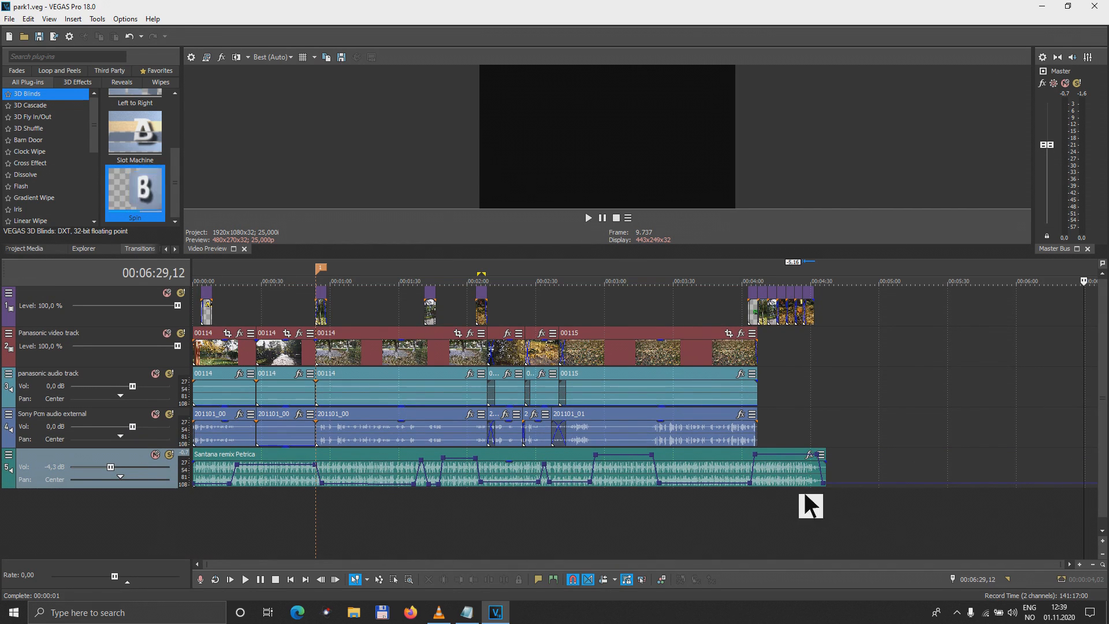
{"action": "double_click", "coordinate": [456, 513]}
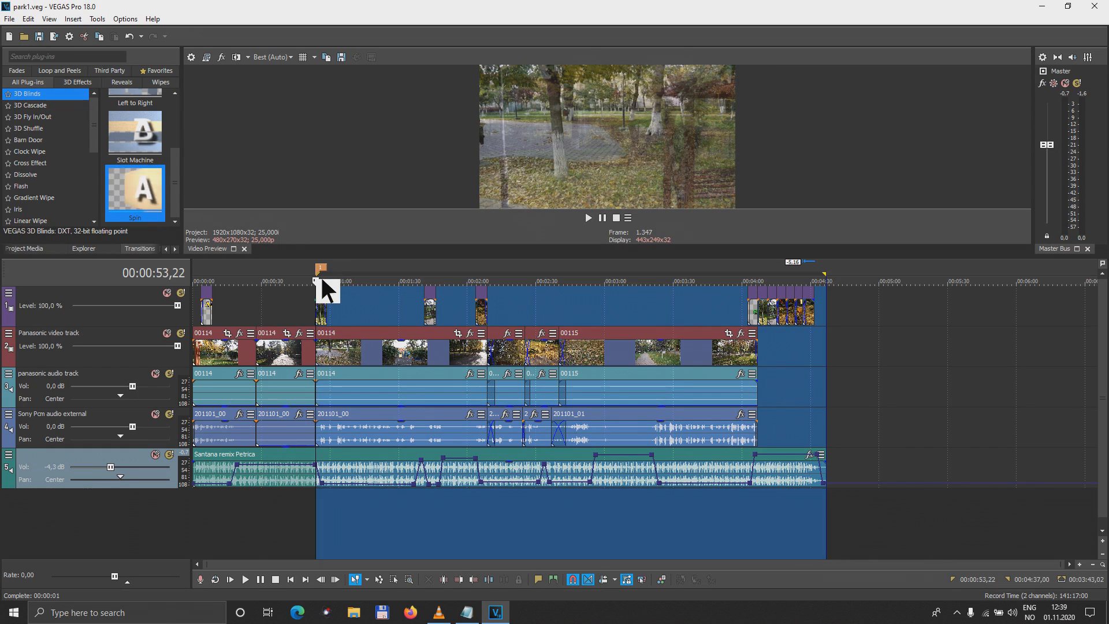
{"action": "mouse_move", "coordinate": [831, 271]}
{"action": "left_mouse_down"}
{"action": "mouse_move", "coordinate": [892, 272]}
{"action": "mouse_move", "coordinate": [826, 279]}
{"action": "left_mouse_up"}
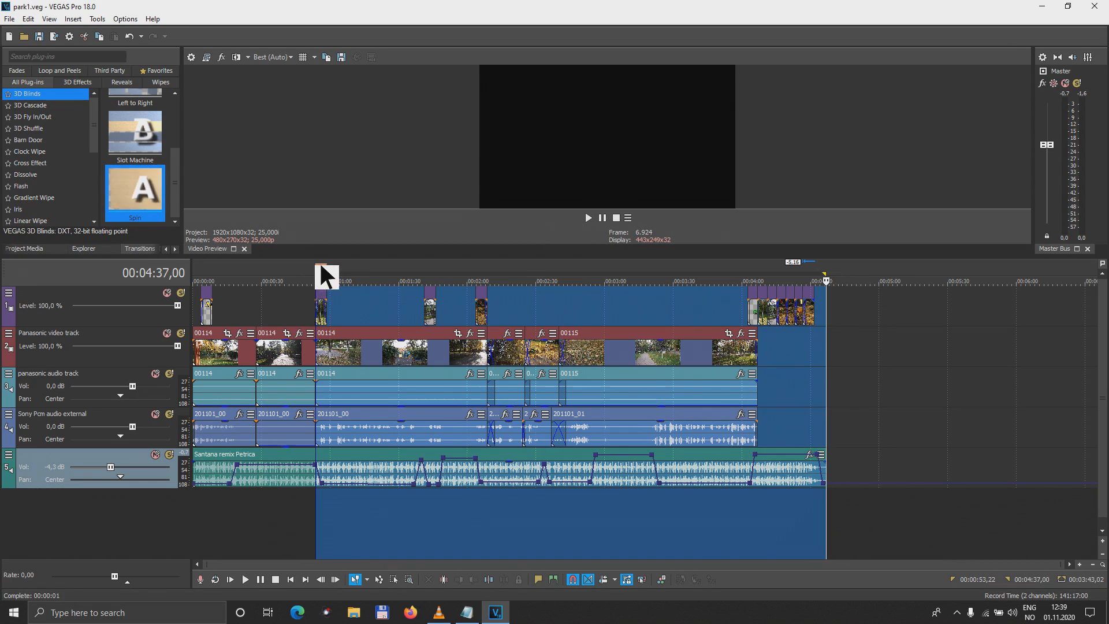
{"action": "mouse_move", "coordinate": [322, 267]}
{"action": "left_mouse_down"}
{"action": "mouse_move", "coordinate": [344, 267]}
{"action": "mouse_move", "coordinate": [169, 281]}
{"action": "left_mouse_up"}
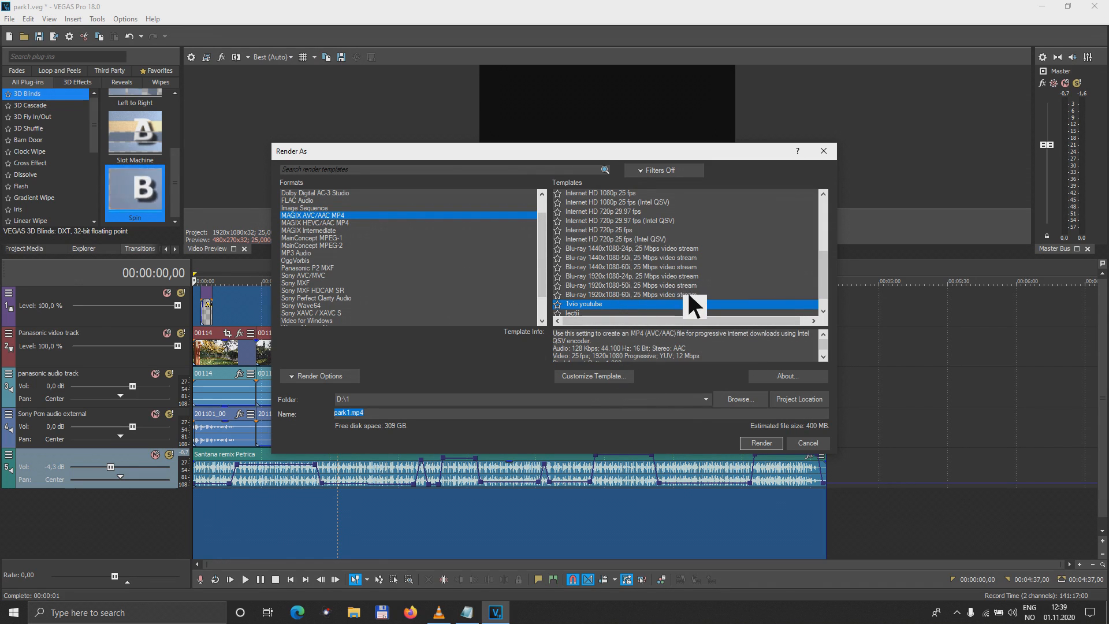
Step: Review the 1vio youtube template's details for MAGIX AVC/AAC MP4, check output folder D:\2, and close the render settings without rendering
{"action": "scroll", "coordinate": [686, 289], "scroll_direction": "down", "scroll_amount": 1}
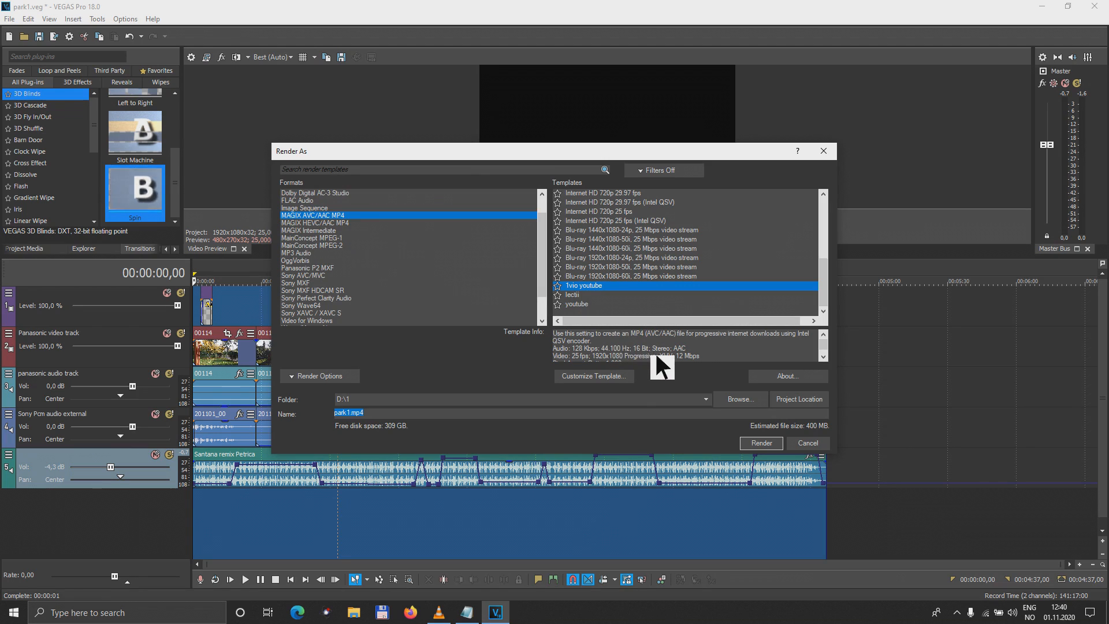
{"action": "scroll", "coordinate": [693, 350], "scroll_direction": "down", "scroll_amount": 1}
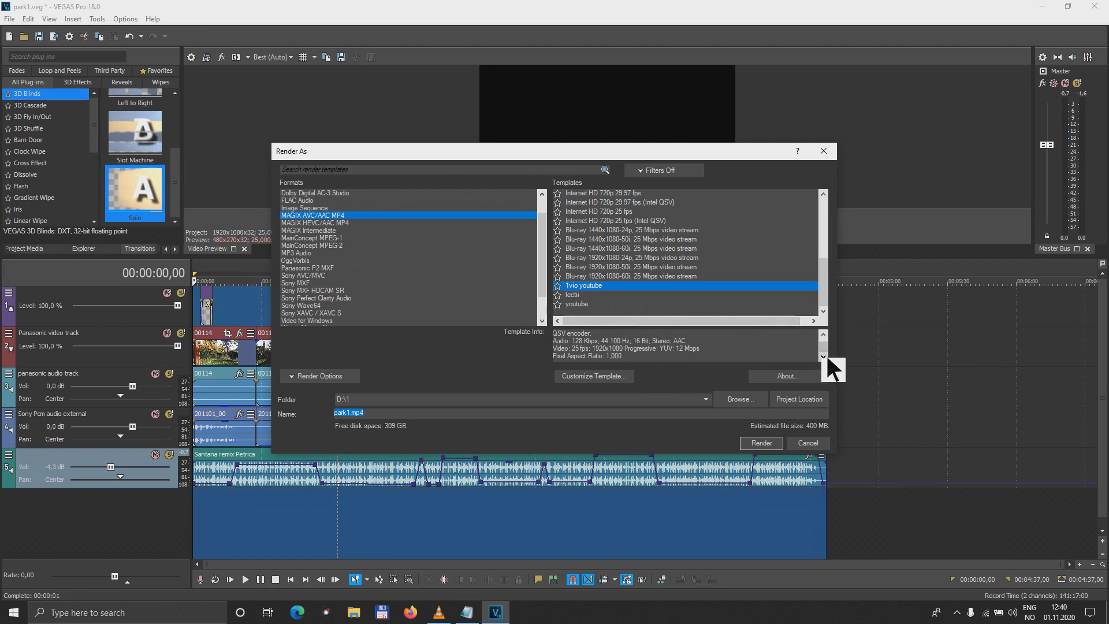
{"action": "left_click_drag", "start_coordinate": [826, 349], "coordinate": [831, 351]}
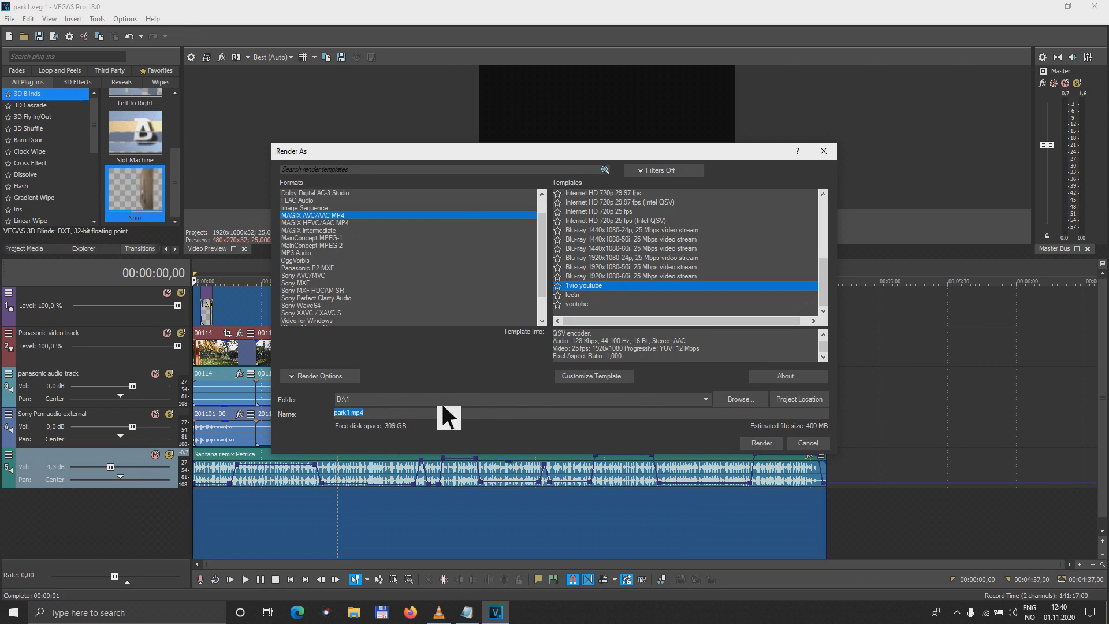
{"action": "left_click", "coordinate": [715, 398]}
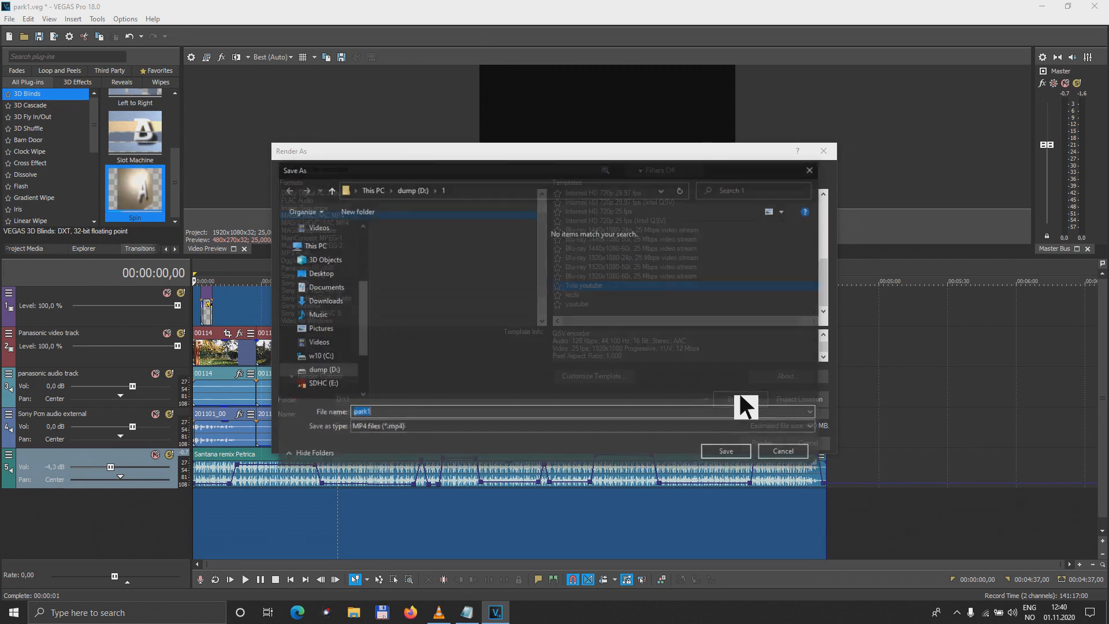
{"action": "double_click", "coordinate": [395, 256]}
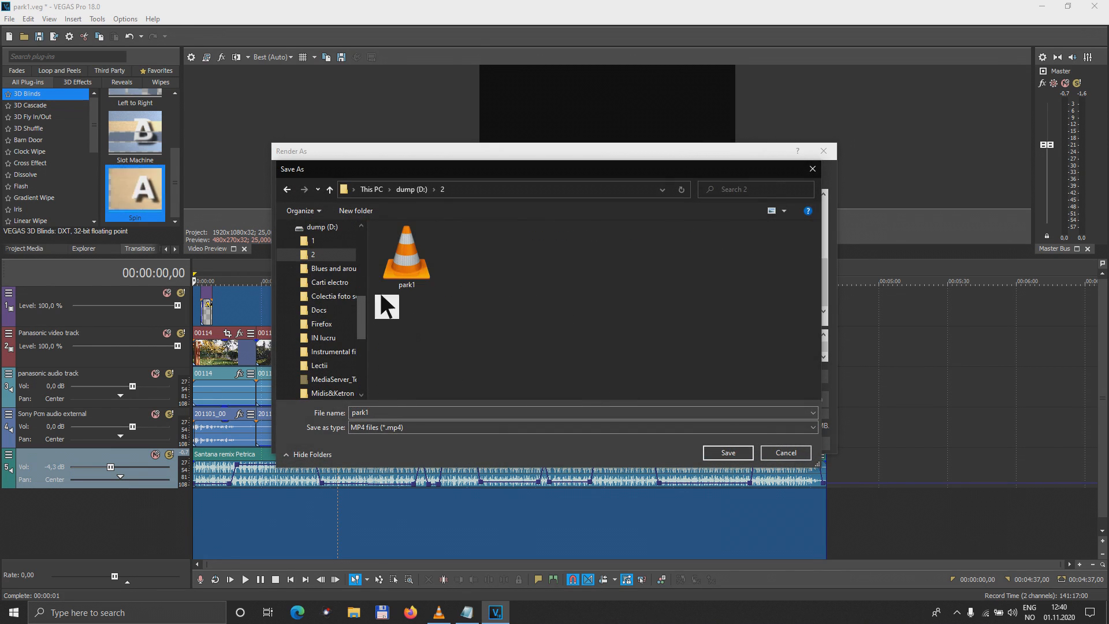
{"action": "left_click", "coordinate": [796, 453]}
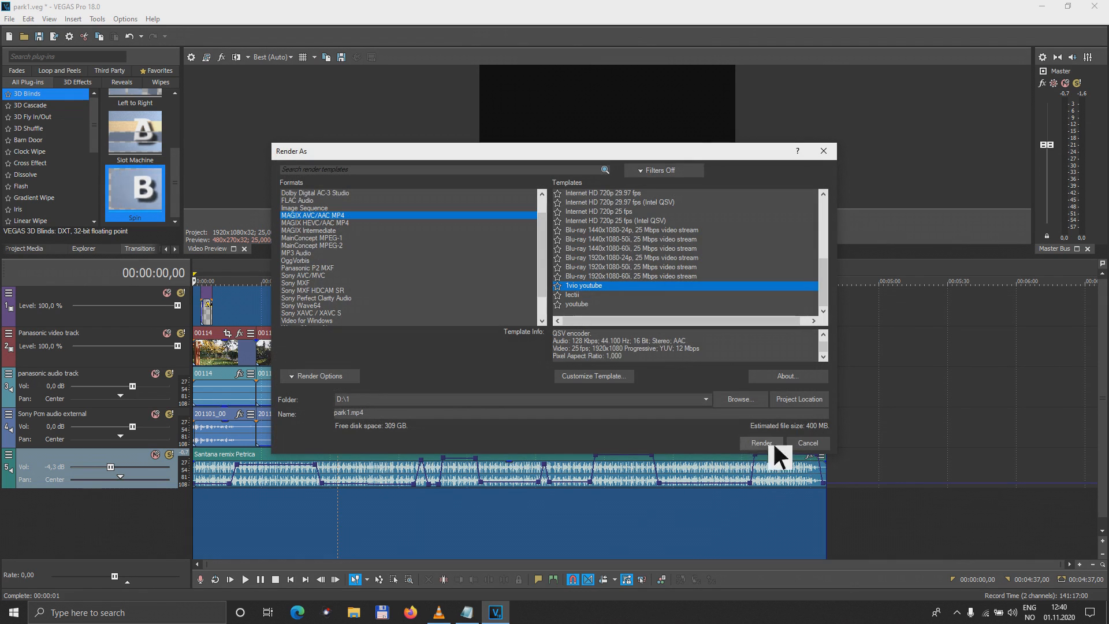
{"action": "left_click", "coordinate": [835, 150]}
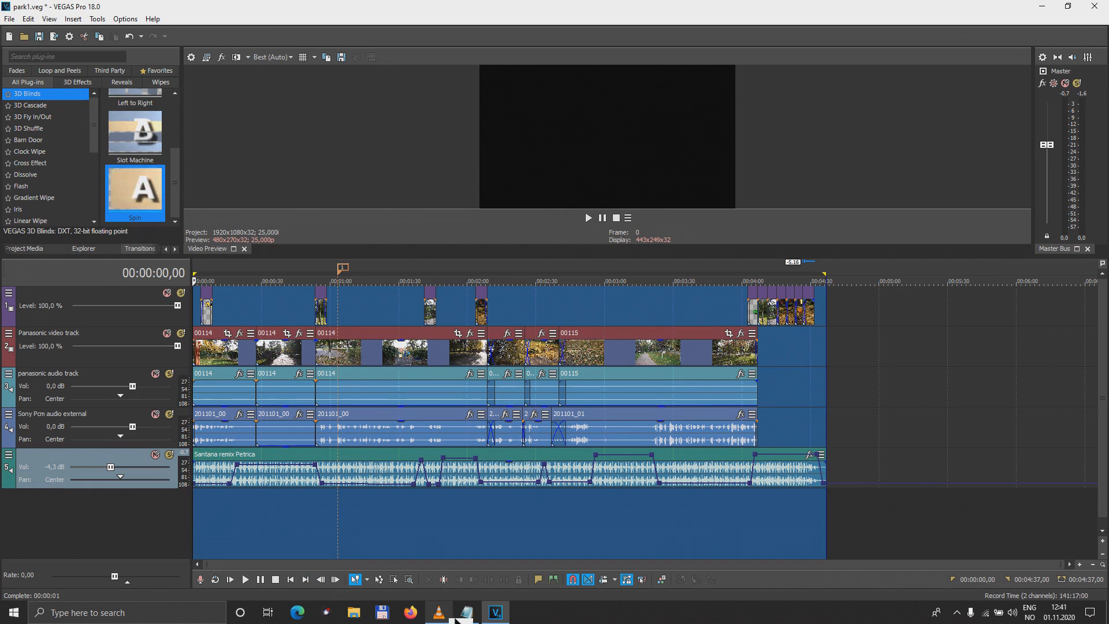
Step: Switch to VLC media player and stop the running screen conversion
{"action": "mouse_move", "coordinate": [446, 617]}
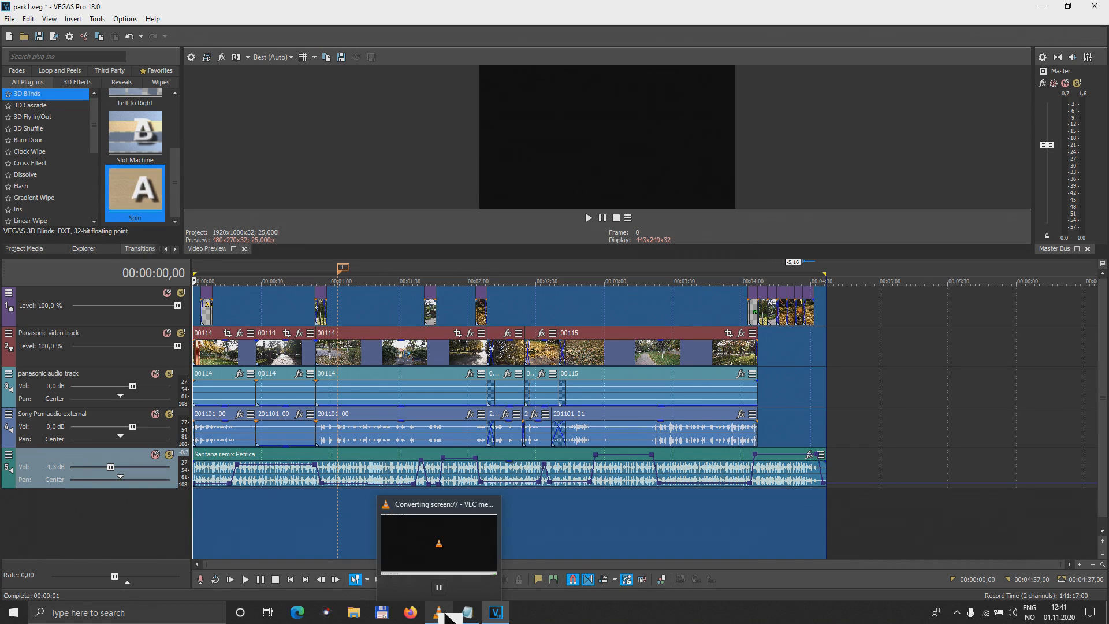
{"action": "left_click", "coordinate": [445, 615]}
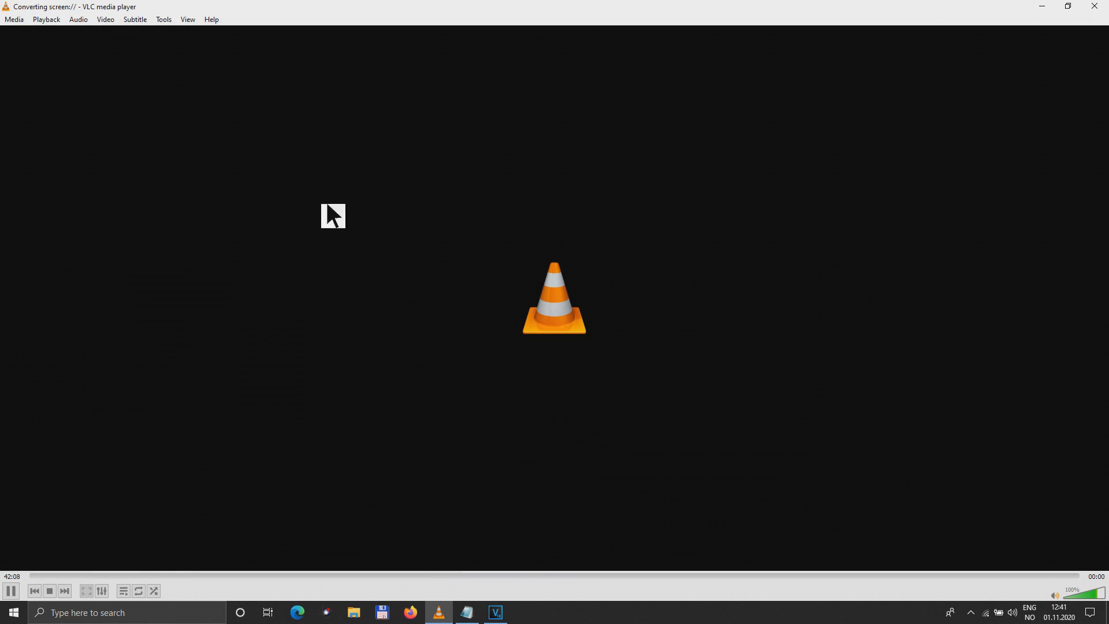
{"action": "left_click", "coordinate": [56, 587]}
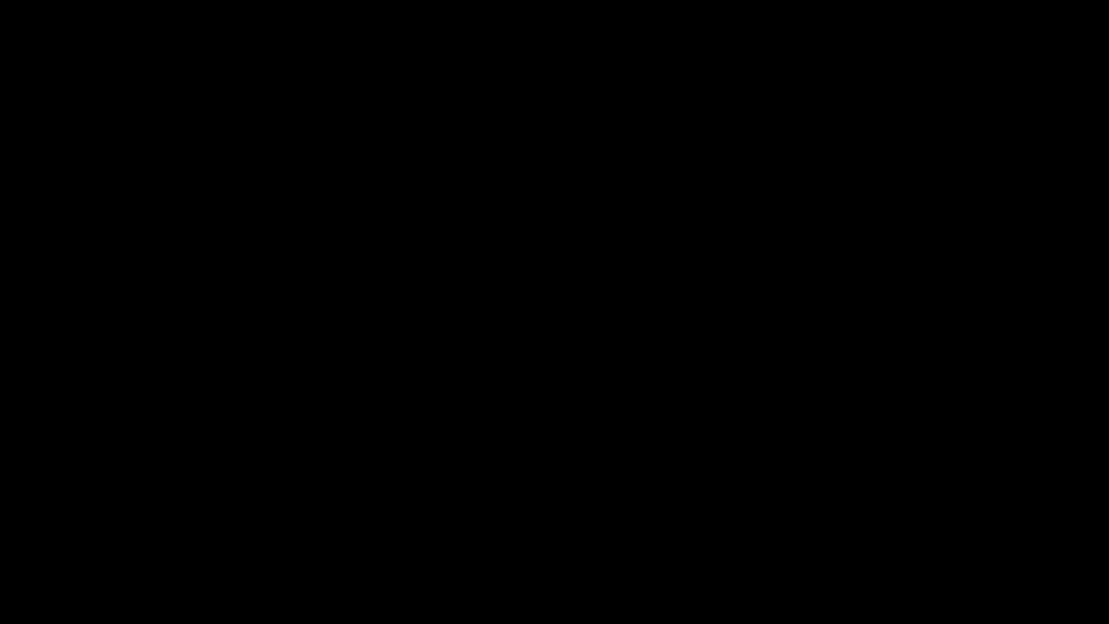